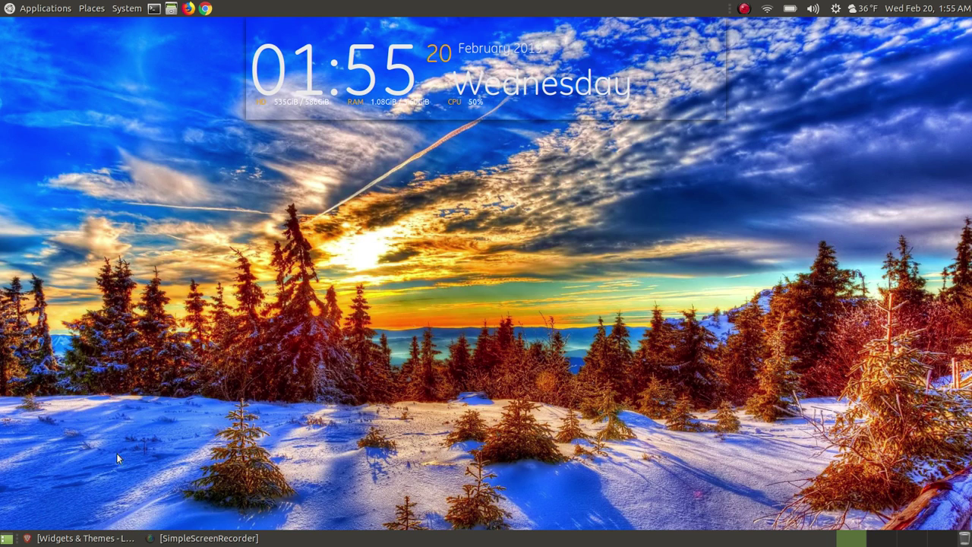
- Switch to the browser and look over the Widgets & Themes guide and the Yahoo Weather API retirement notice
click(52, 539)
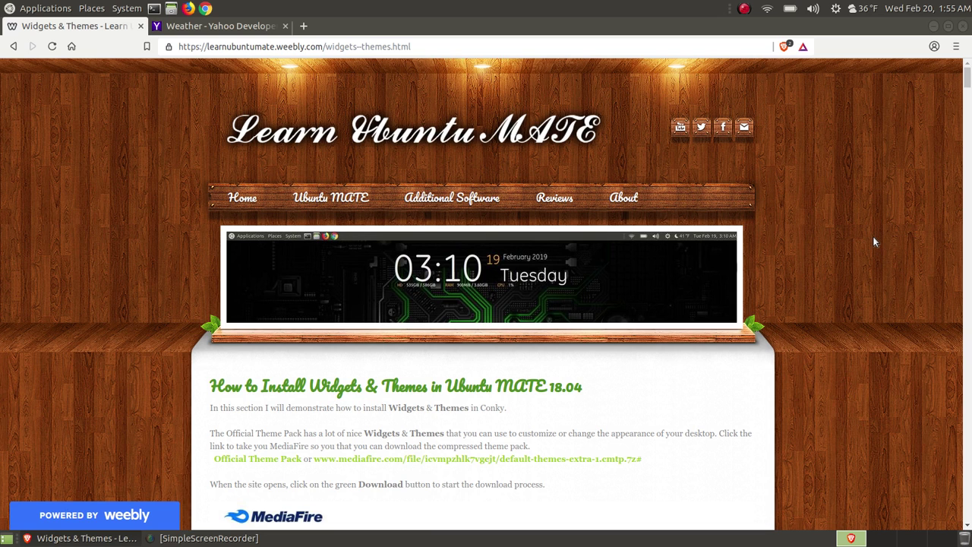
scroll(873, 242, down, 1)
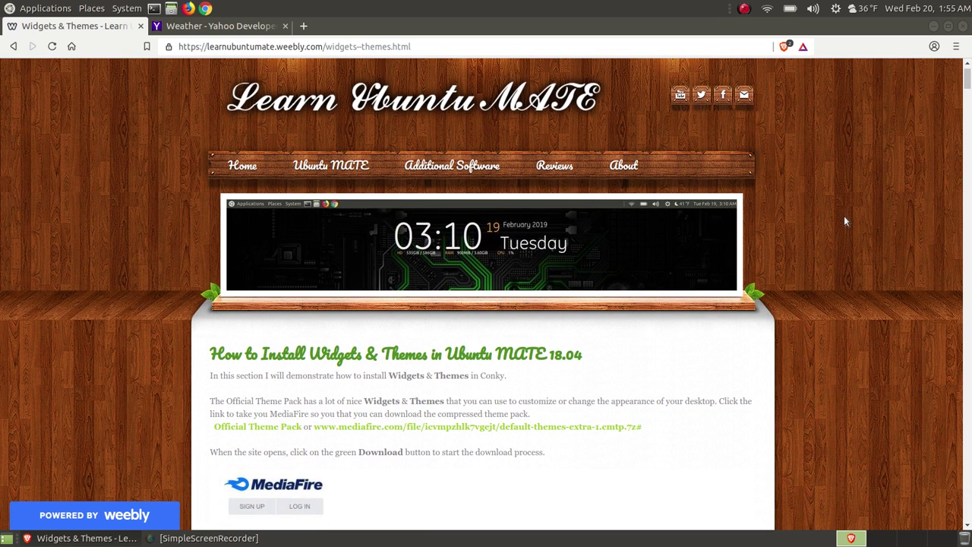
drag(967, 83, 969, 472)
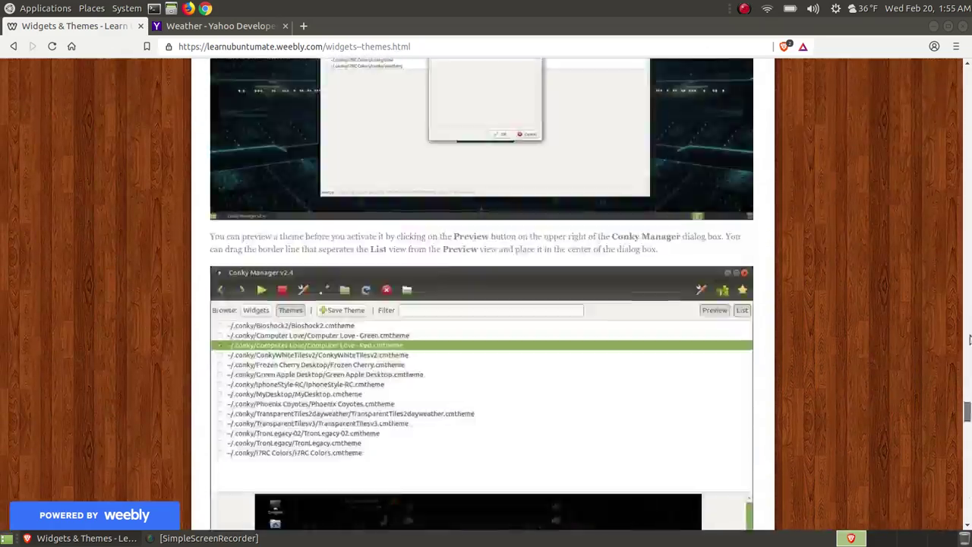
drag(970, 338, 965, 89)
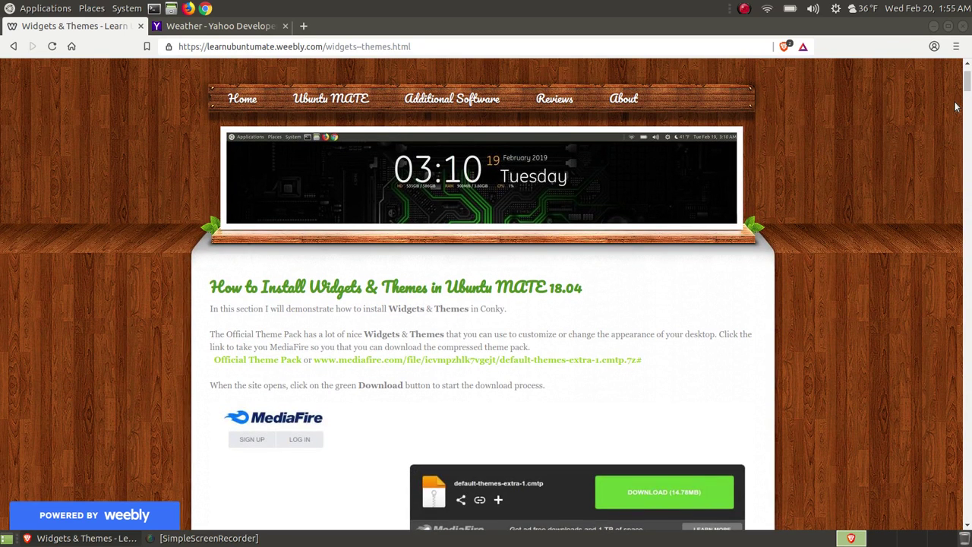
scroll(956, 107, down, 1)
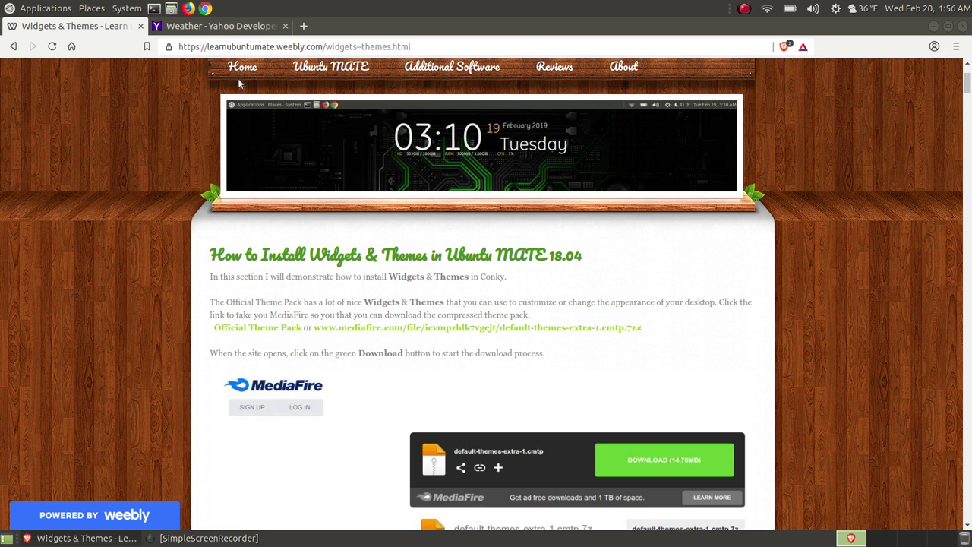
click(219, 26)
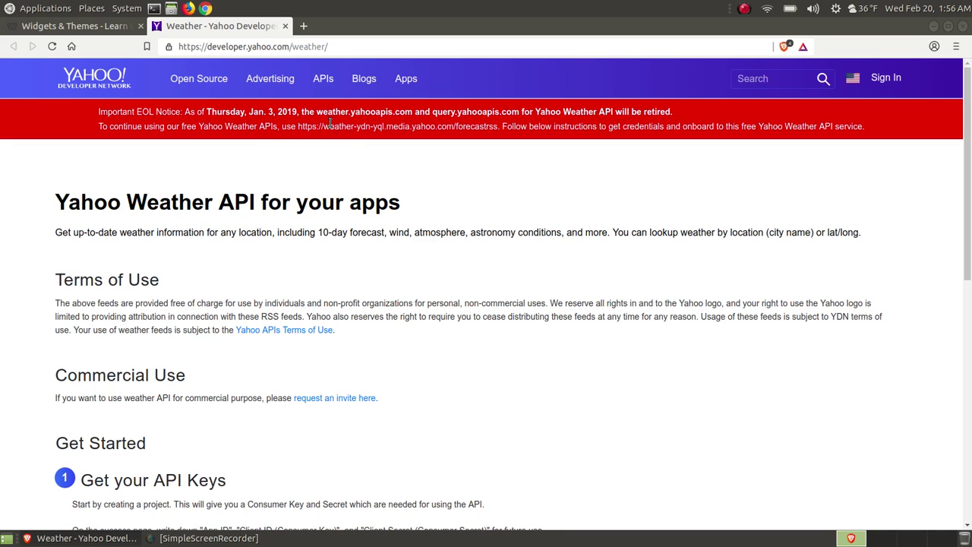
click(90, 28)
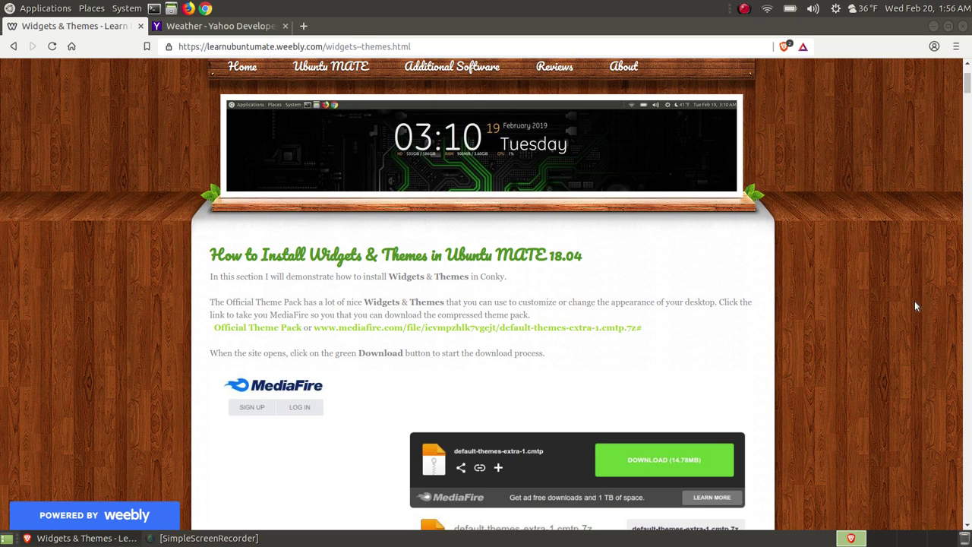
- View the guide's Official Theme Pack download page on MediaFire, and return to the guide by closing that page
scroll(915, 306, down, 1)
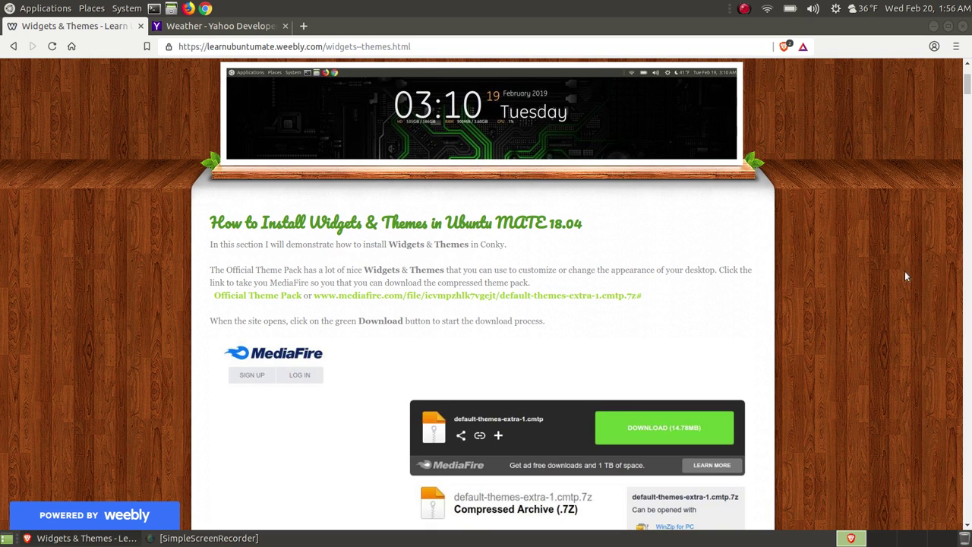
scroll(899, 268, down, 2)
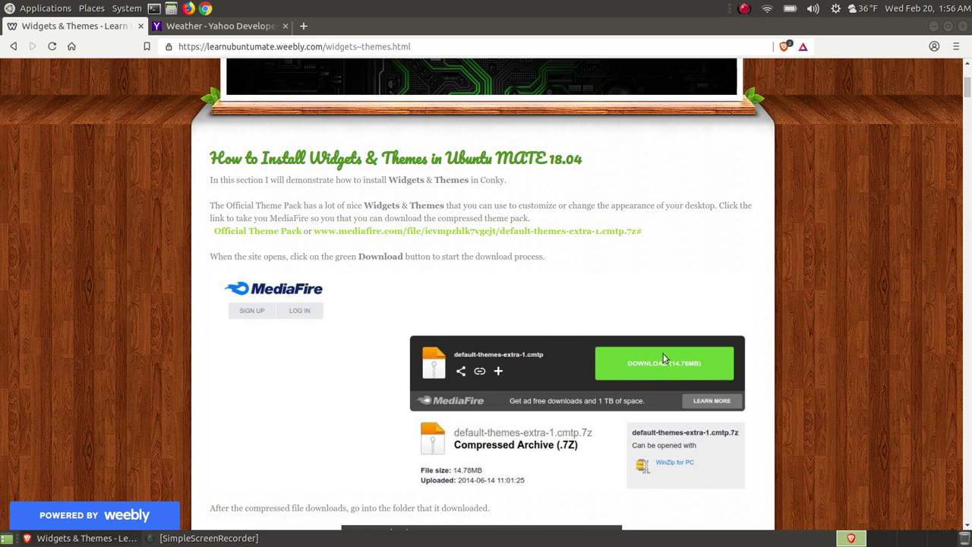
scroll(657, 332, down, 2)
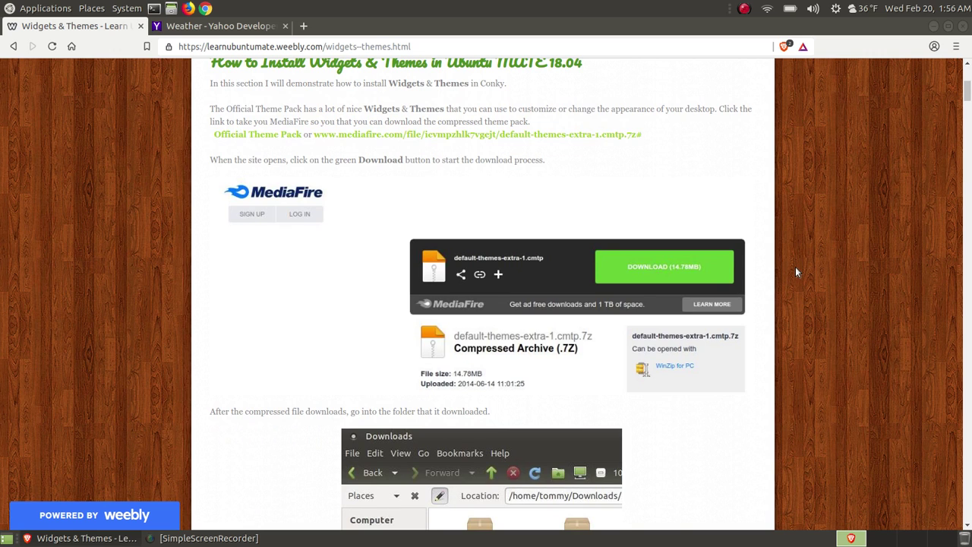
scroll(796, 266, up, 1)
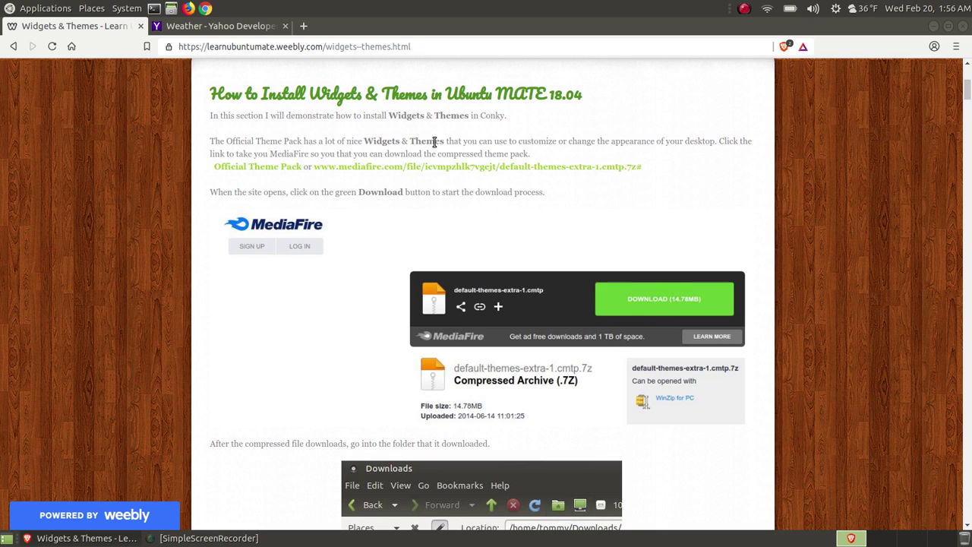
click(253, 173)
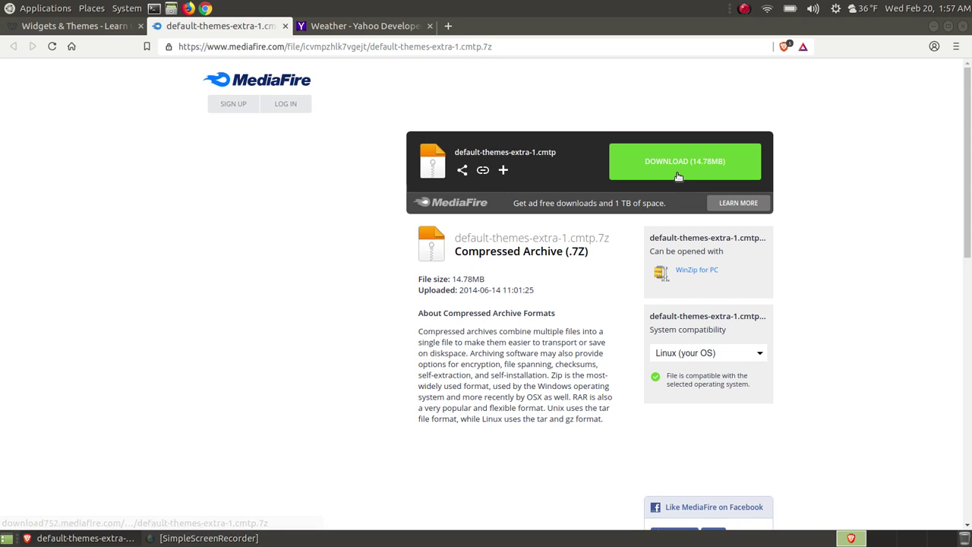
click(285, 27)
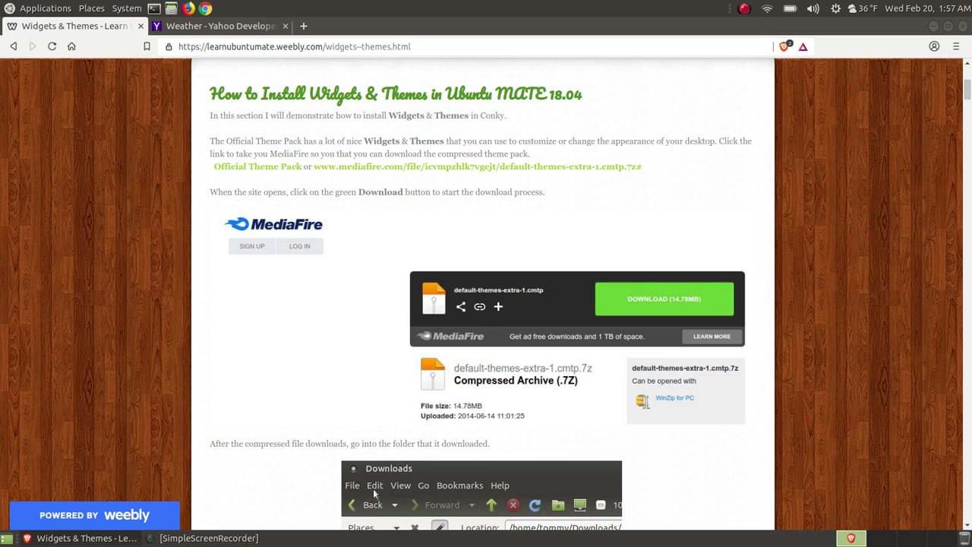
- Open the default-themes-extra-1.cmtp.7z archive from the Downloads folder in the file manager
click(171, 8)
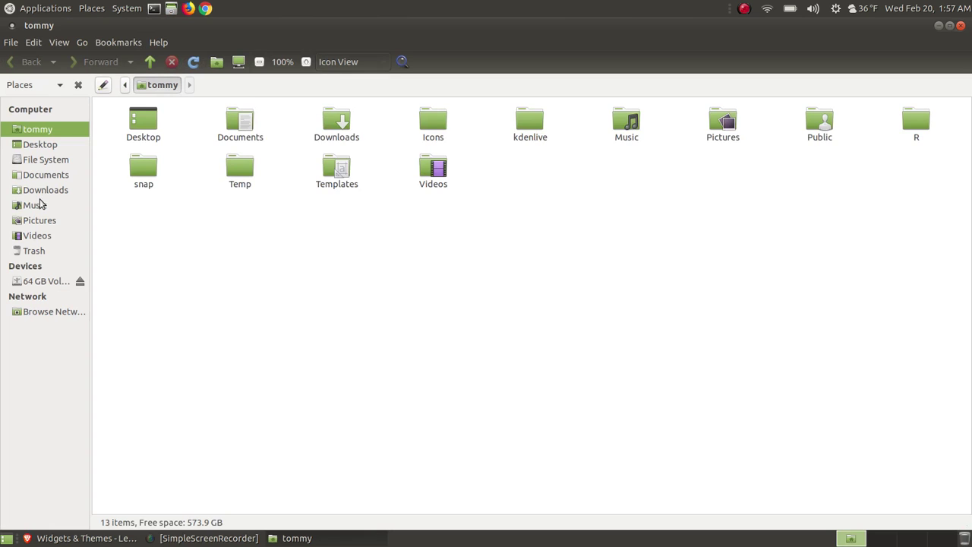
click(41, 190)
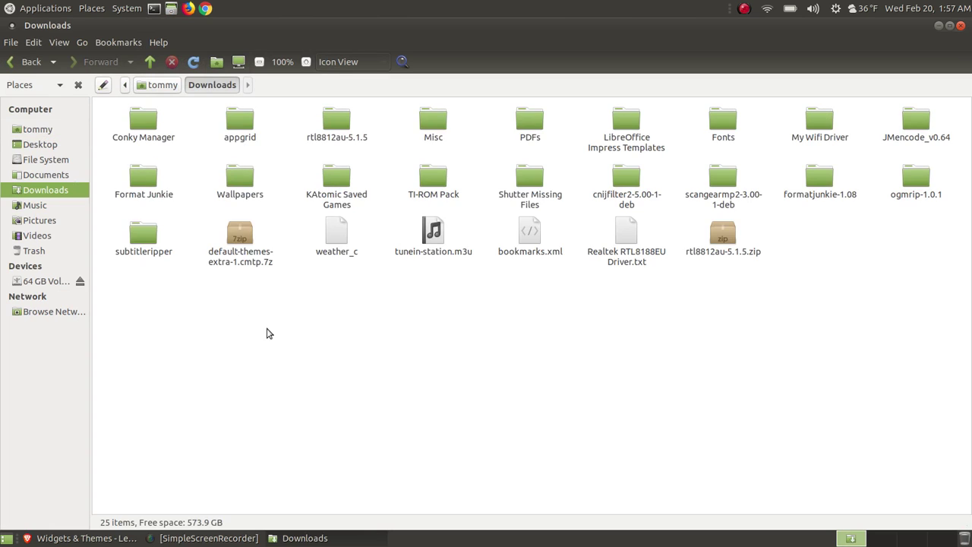
click(240, 239)
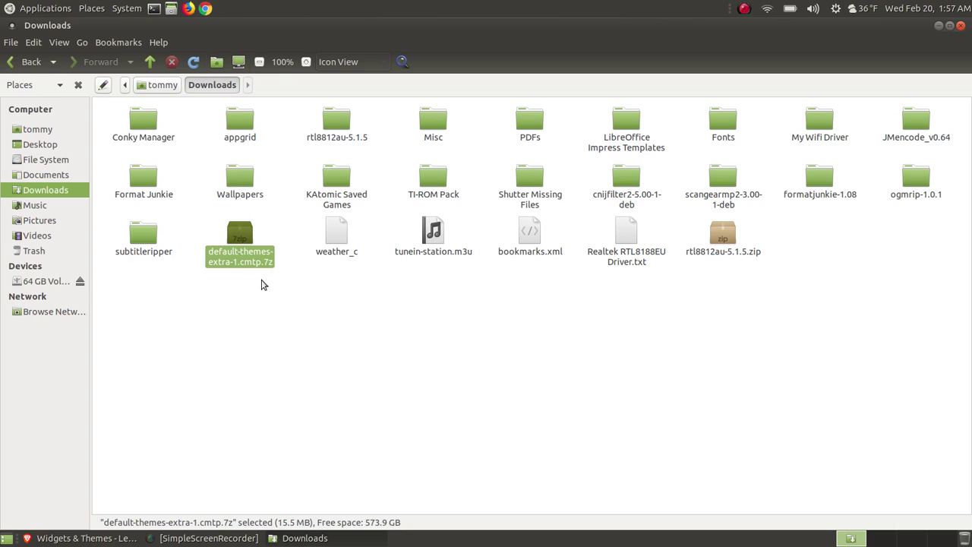
double_click(243, 238)
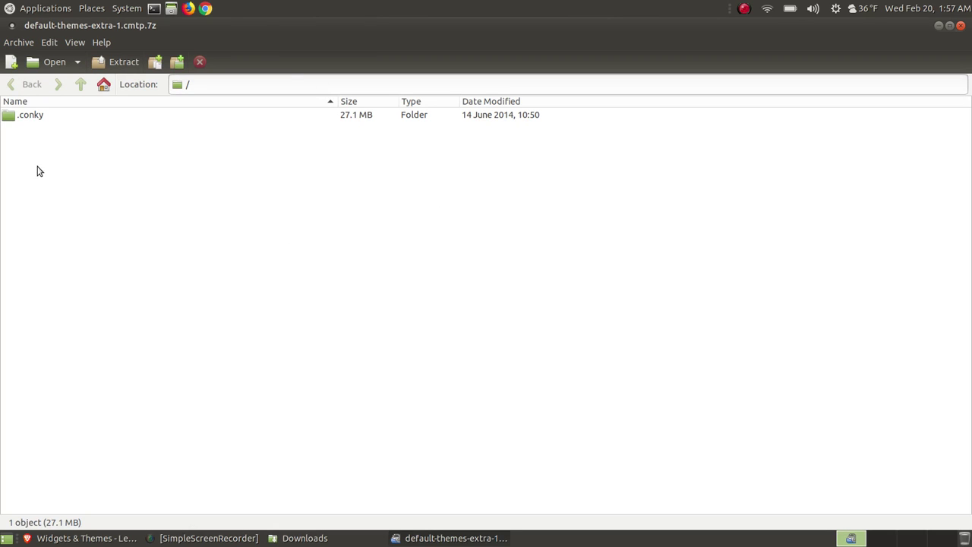
- Open the .conky folder inside the archive and look through its theme folders
click(24, 121)
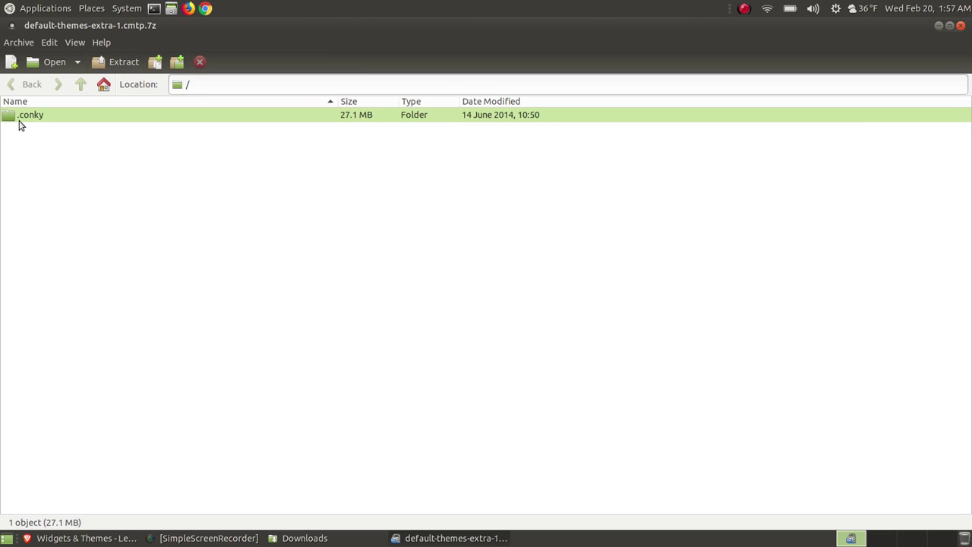
click(21, 128)
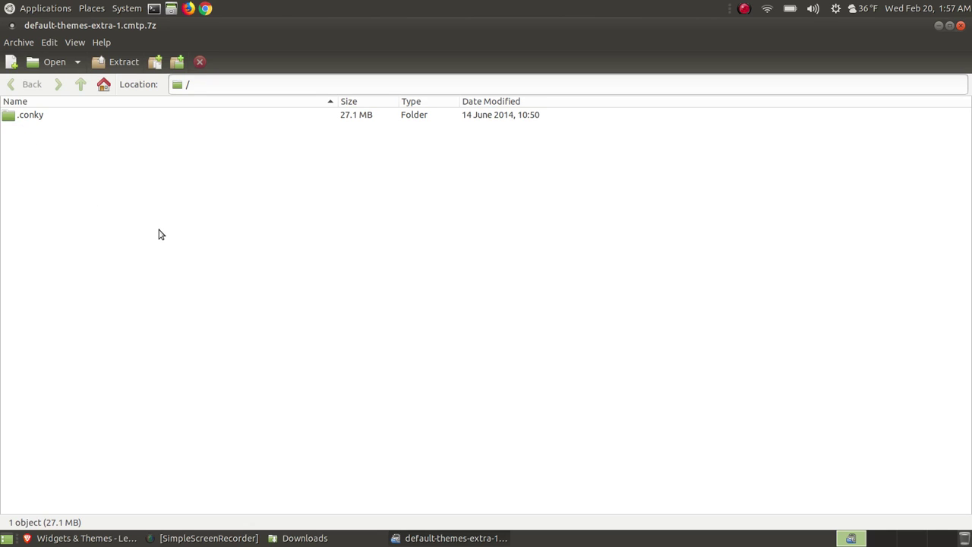
click(34, 120)
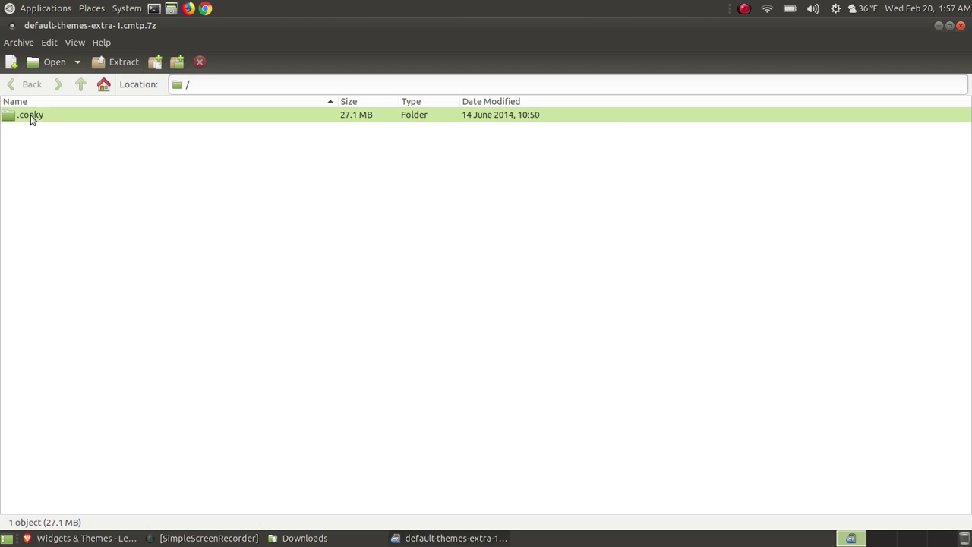
double_click(30, 118)
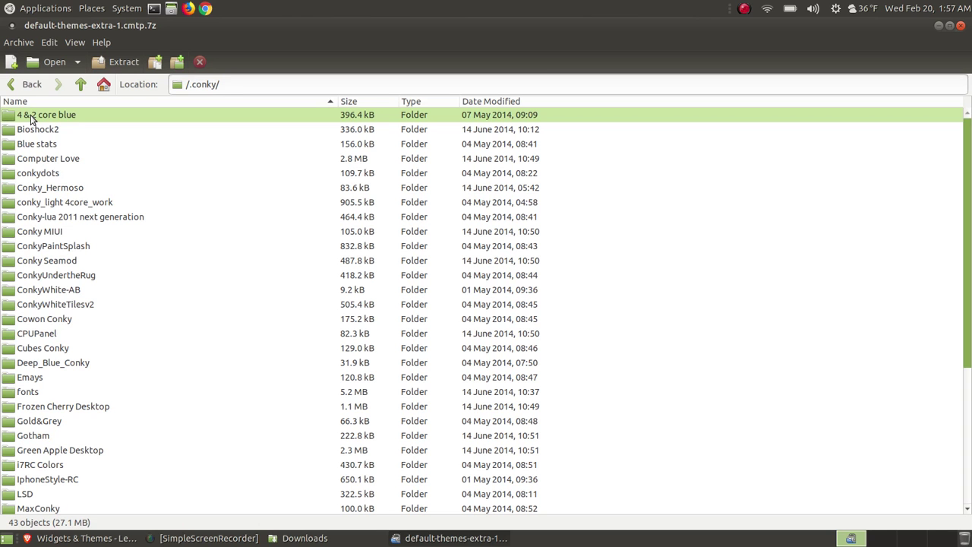
scroll(126, 262, down, 5)
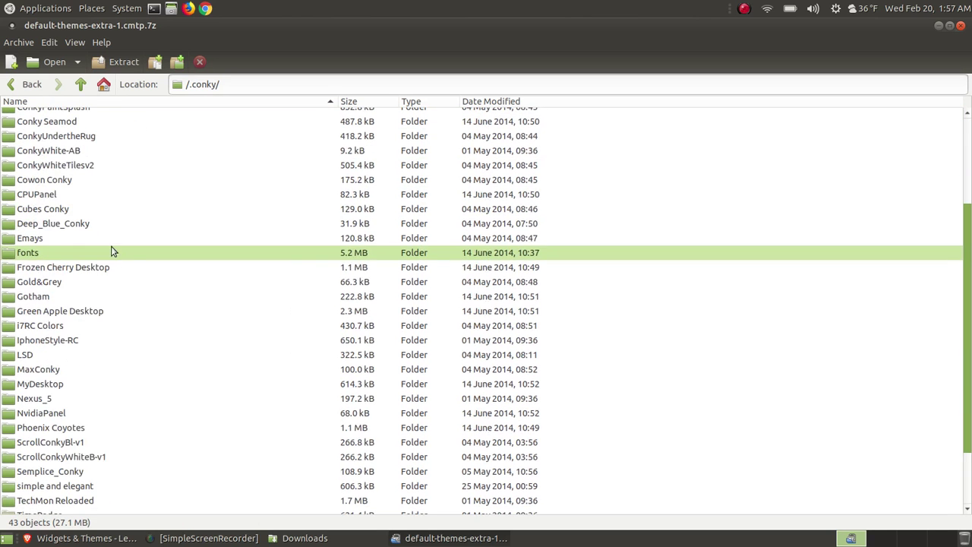
scroll(104, 287, up, 5)
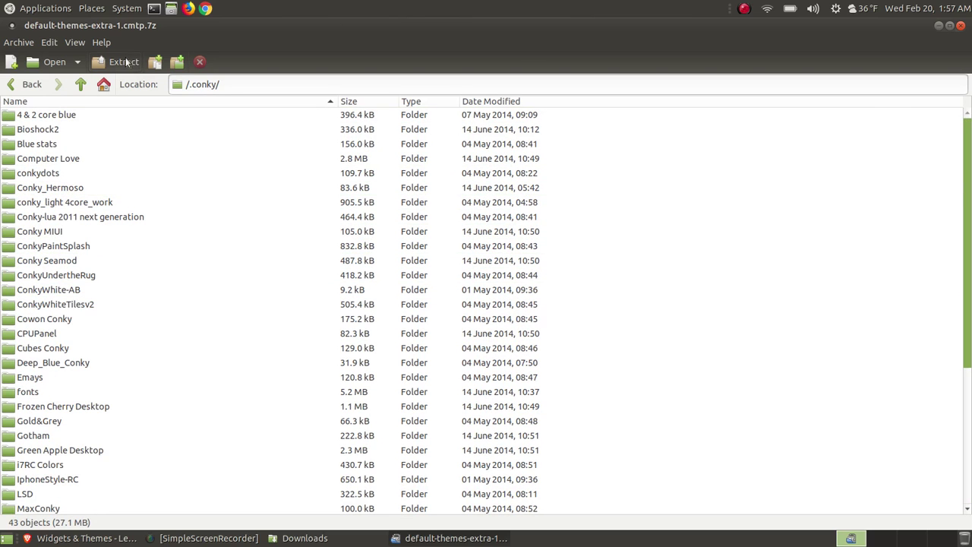
- Minimize the archive, show hidden files in the file manager, and go to the home folder
click(938, 25)
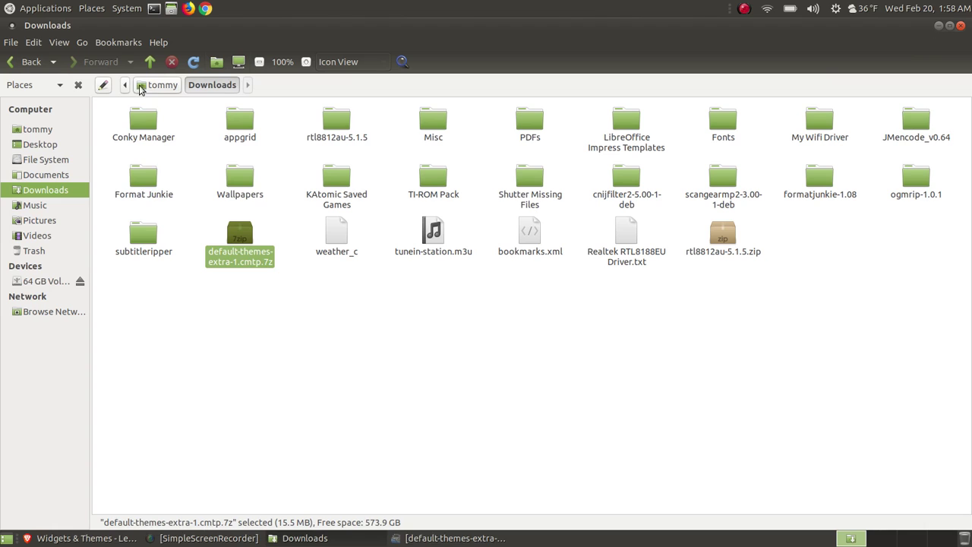
click(33, 162)
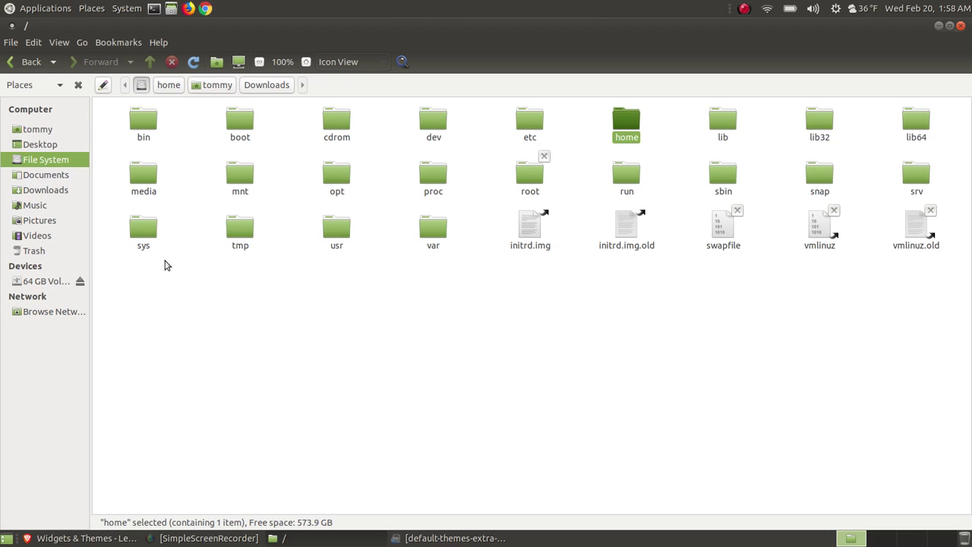
click(66, 43)
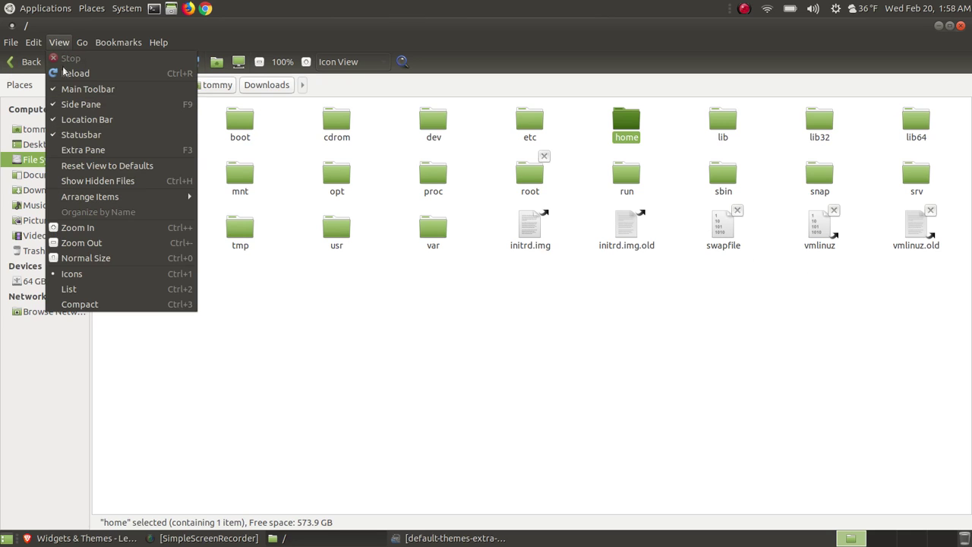
click(112, 186)
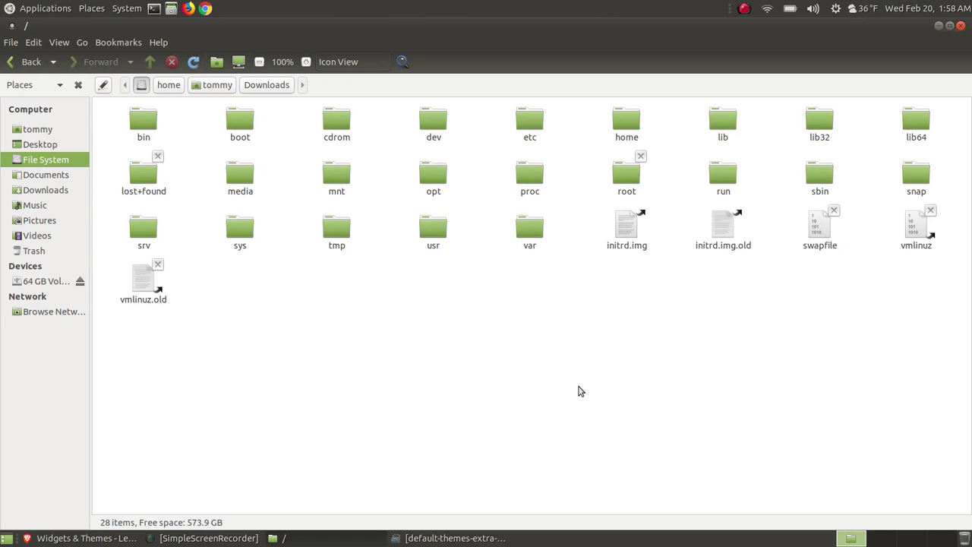
click(38, 130)
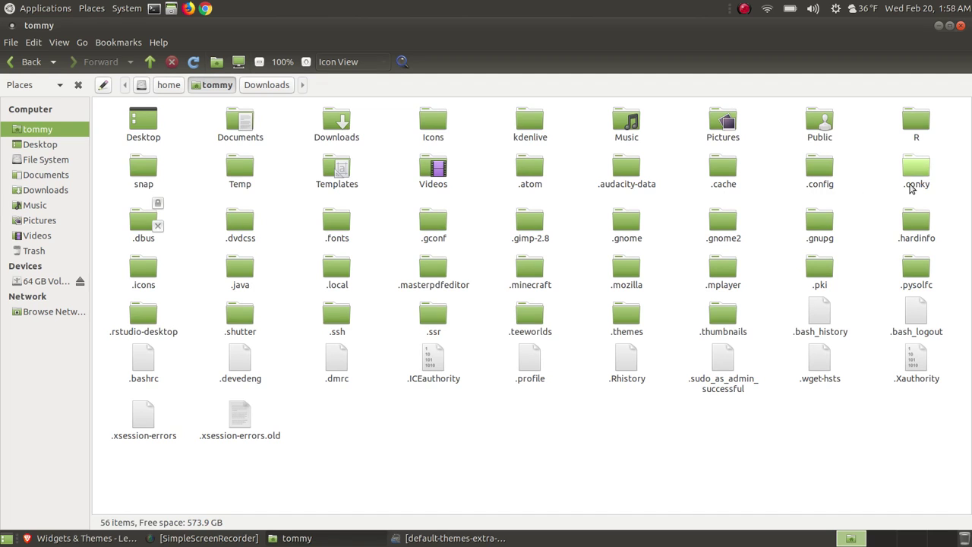
- Check the archive's theme folders once more and open the hidden .conky folder in the home folder
click(427, 538)
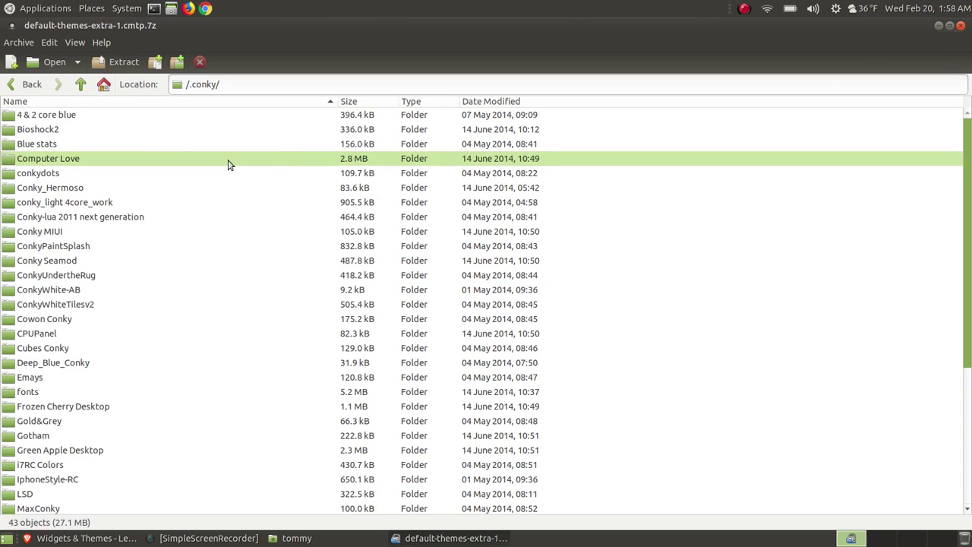
click(938, 26)
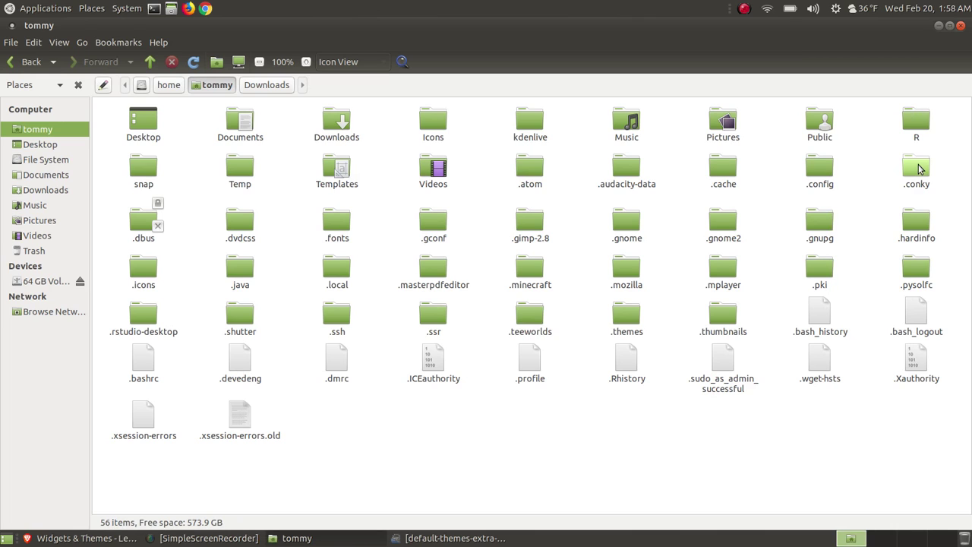
double_click(918, 169)
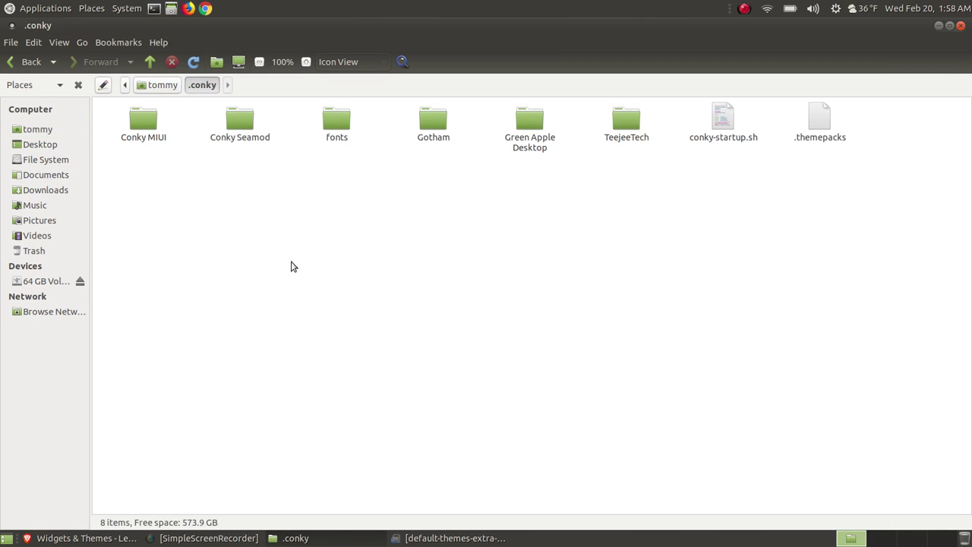
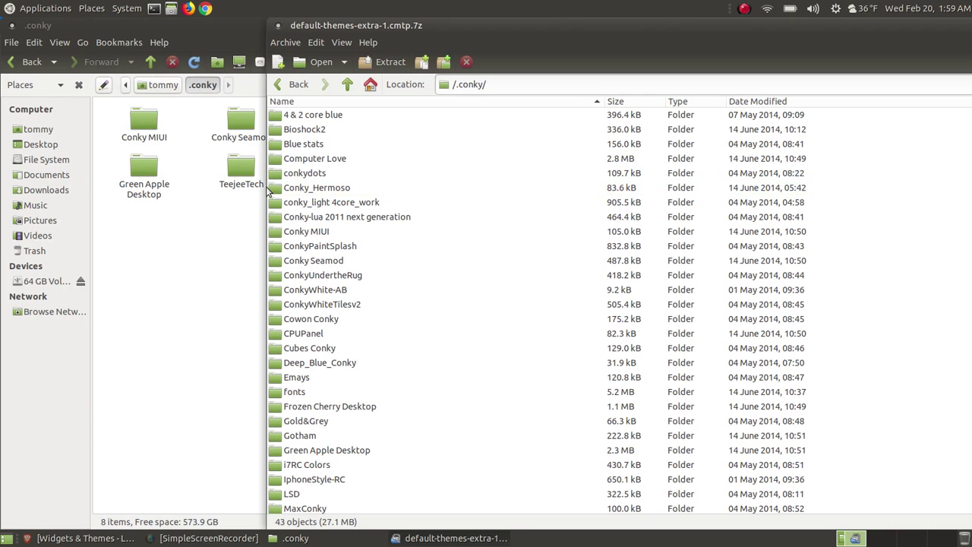
- Place the archive window beside the home .conky folder and select all theme folders in the archive
drag(541, 25, 771, 25)
click(576, 114)
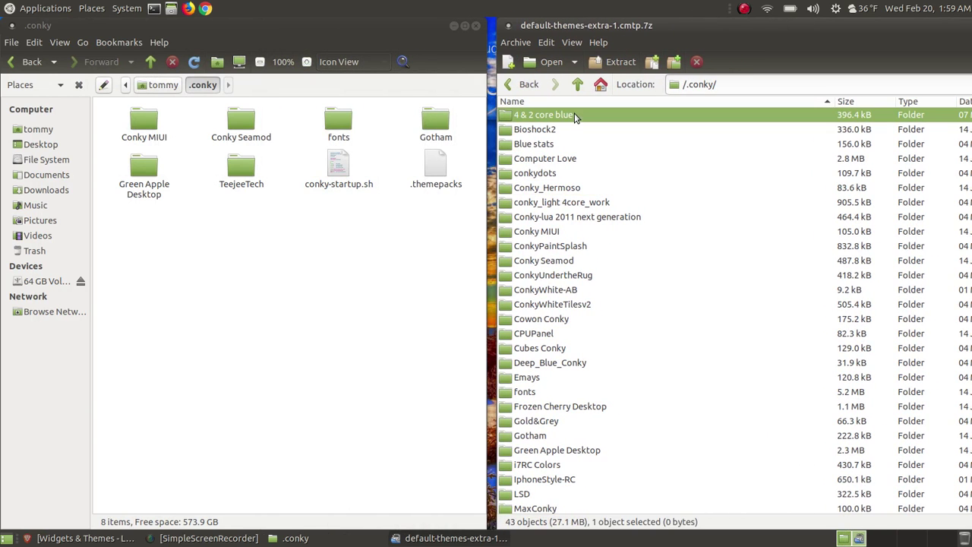
click(546, 42)
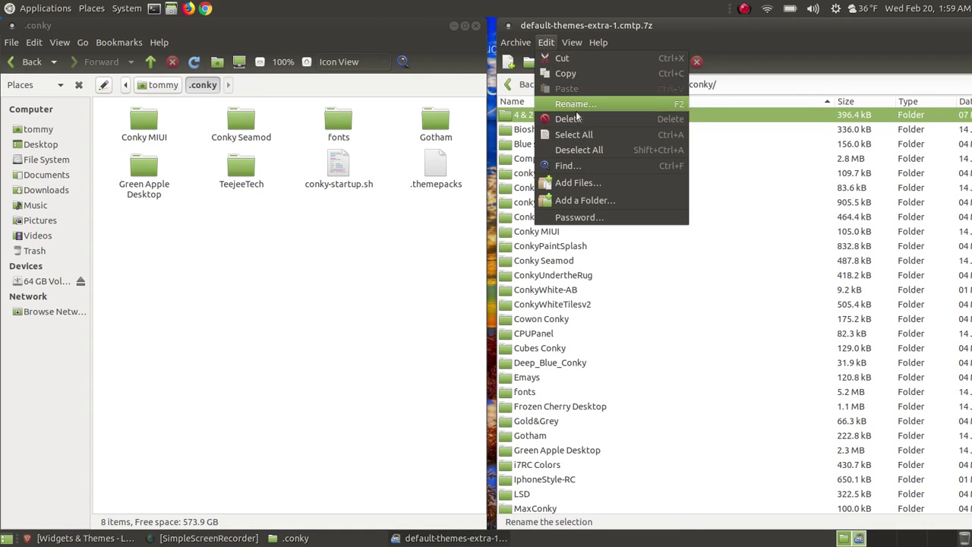
click(586, 134)
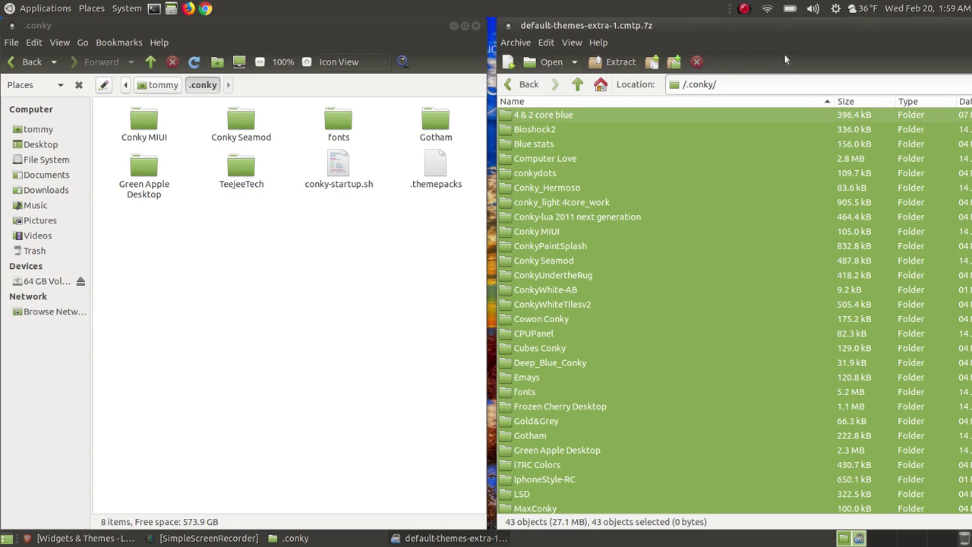
- Copy the selected theme folders from the archive into the home .conky folder, replacing all files that already exist
drag(744, 232, 347, 286)
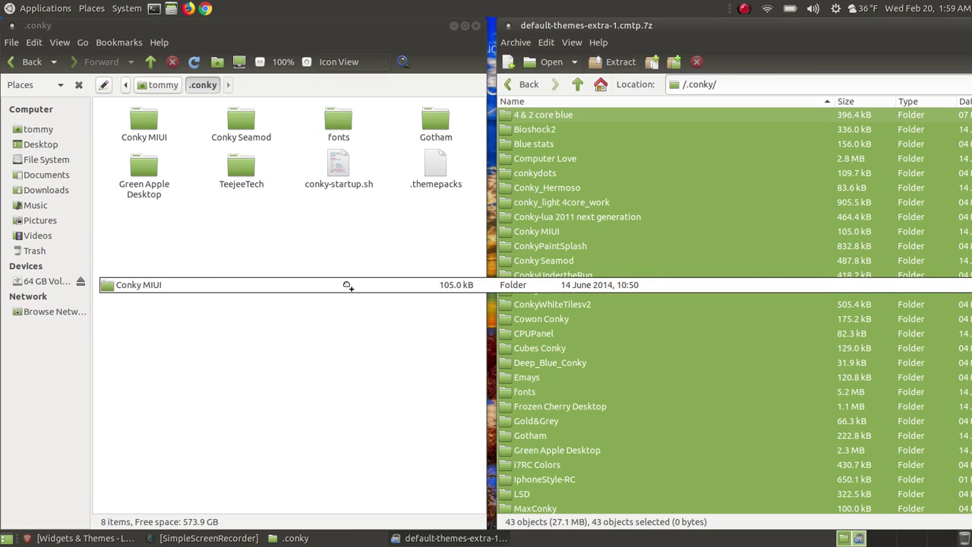
drag(347, 286, 347, 290)
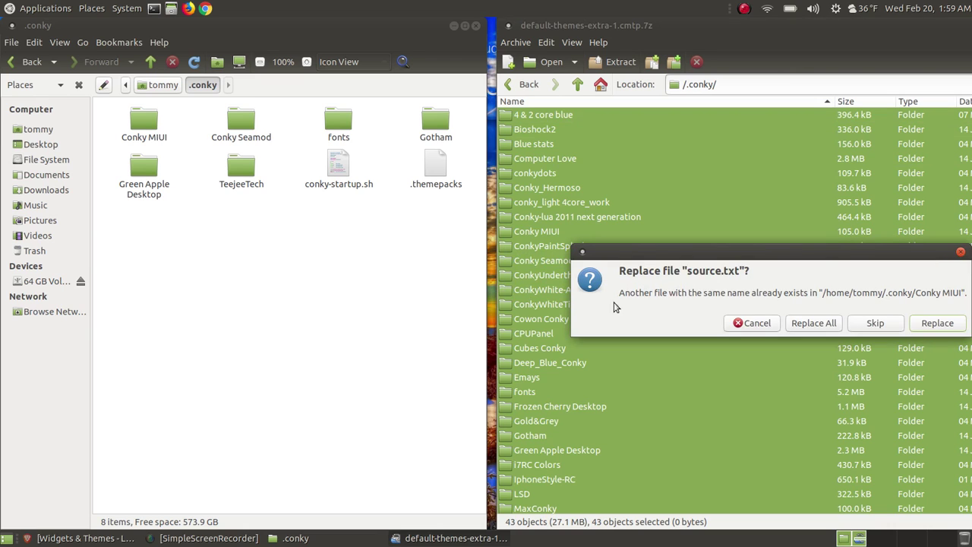
drag(814, 259, 526, 212)
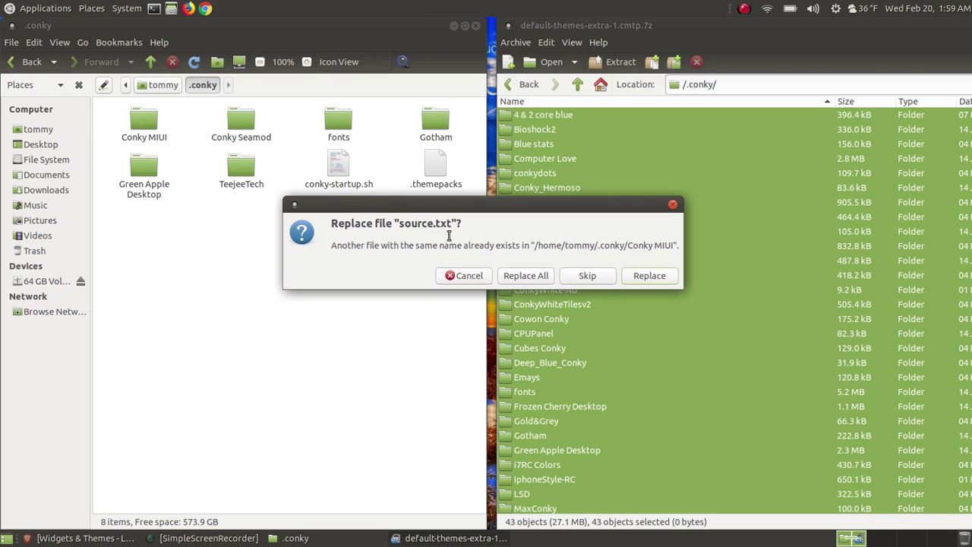
click(514, 276)
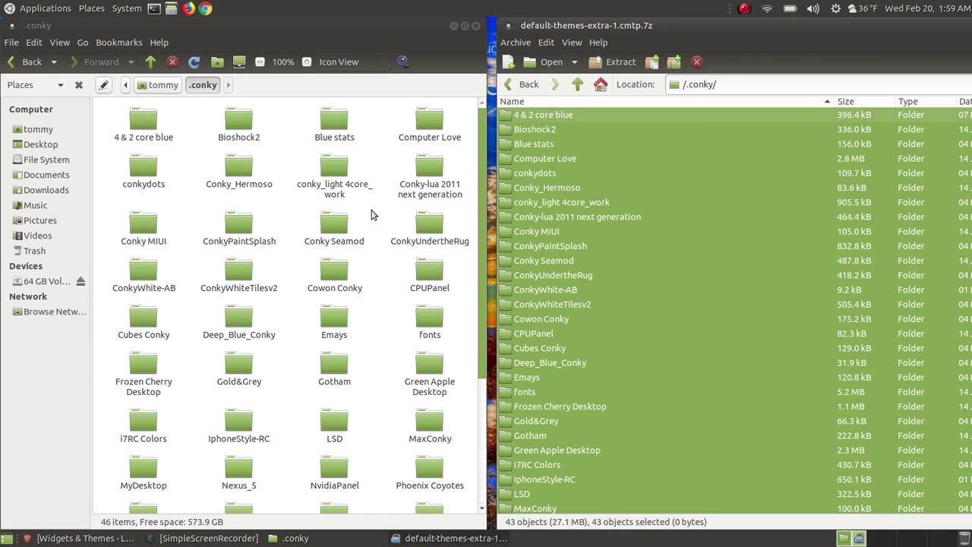
- Close the archive window and maximize the home .conky folder to check the copied theme folders
drag(765, 25, 341, 25)
double_click(341, 25)
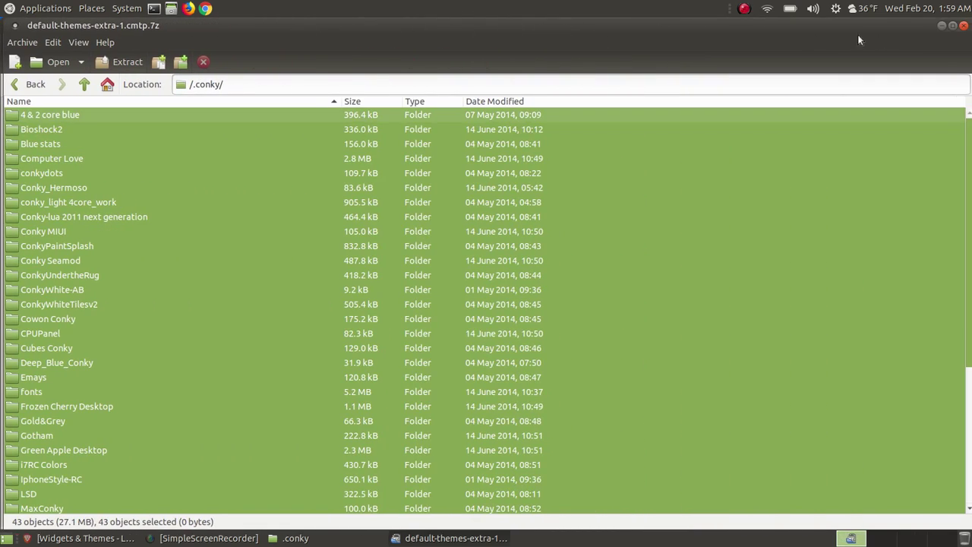
click(966, 25)
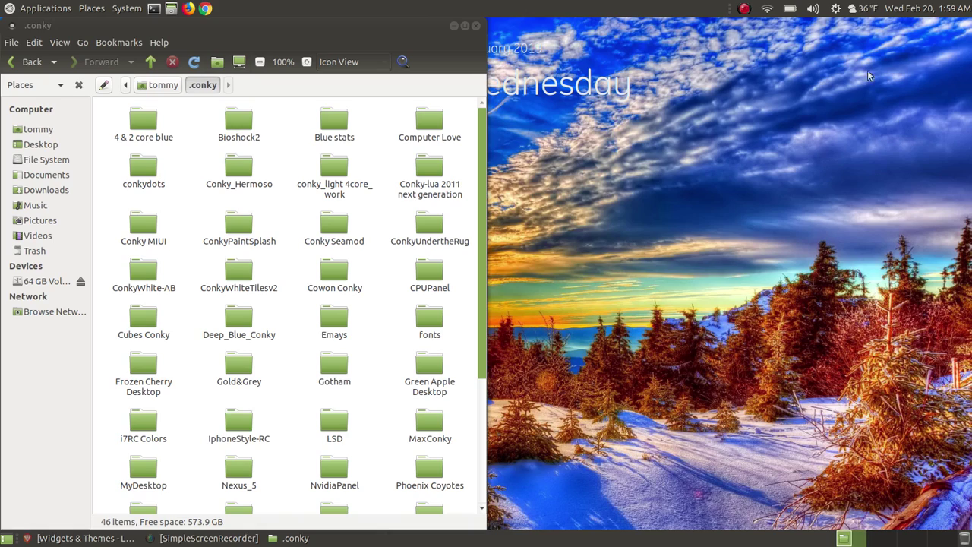
click(465, 27)
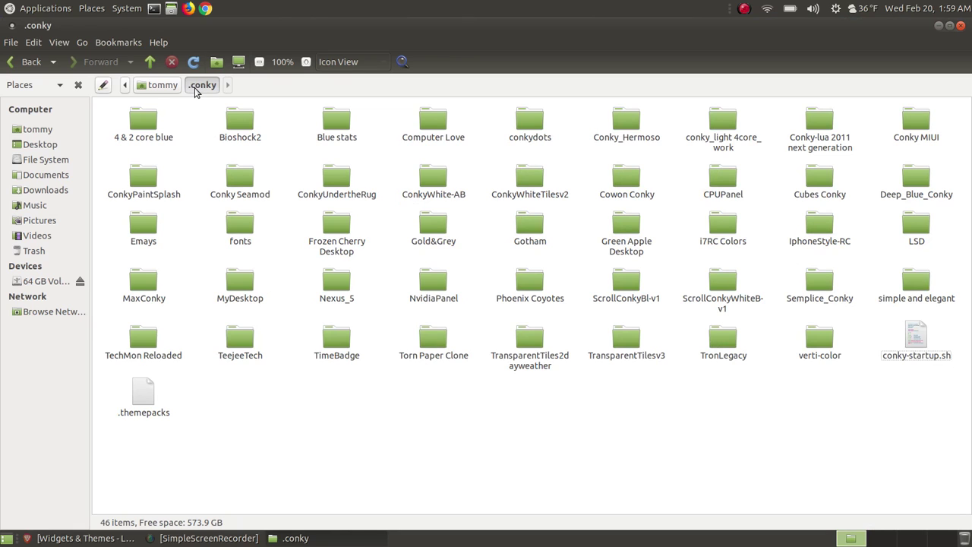
click(58, 43)
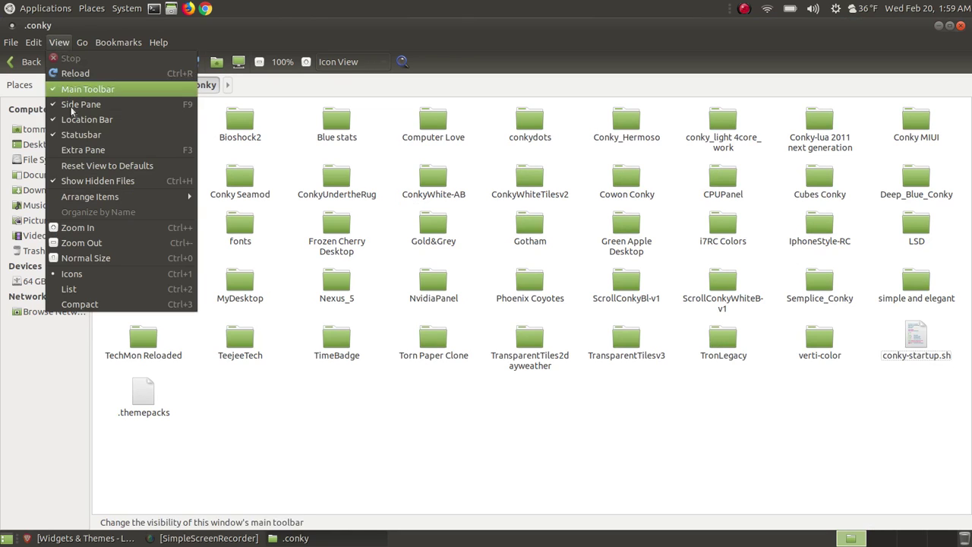
click(456, 91)
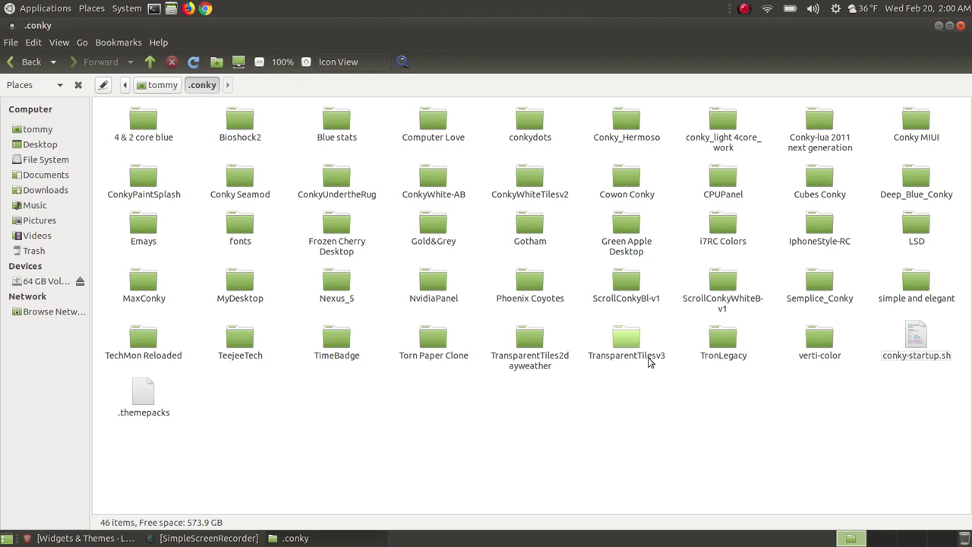
- Minimize the file manager and launch Conky Manager from the accessories
click(938, 26)
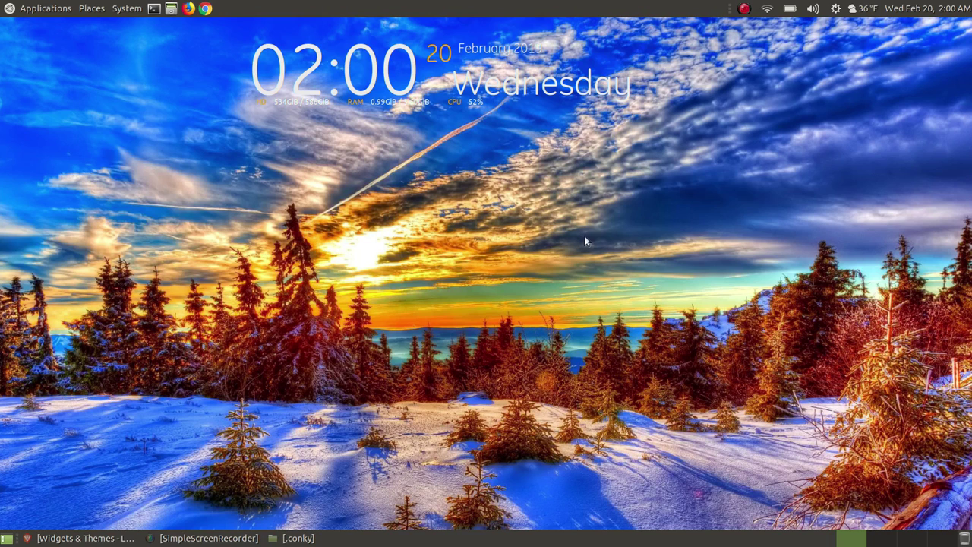
click(25, 7)
mouse_move(85, 23)
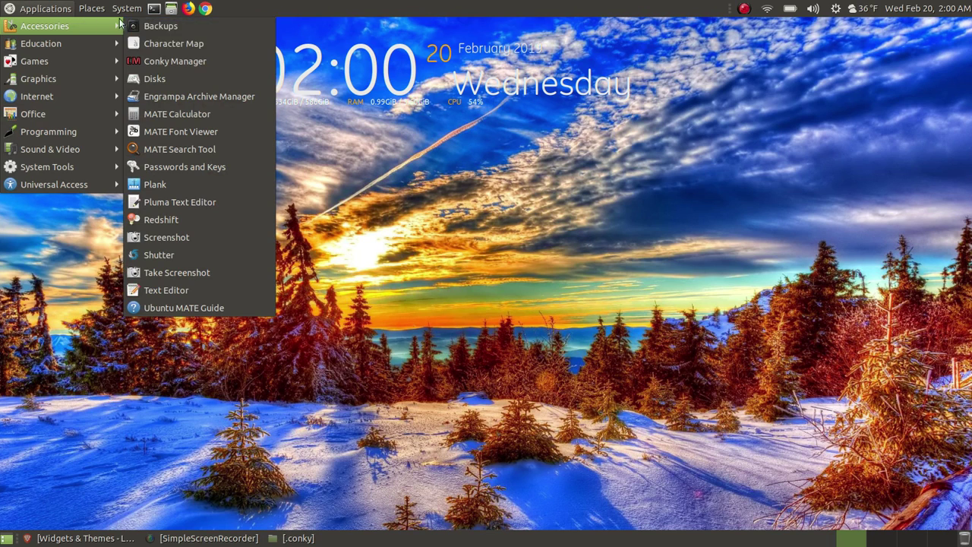
click(201, 64)
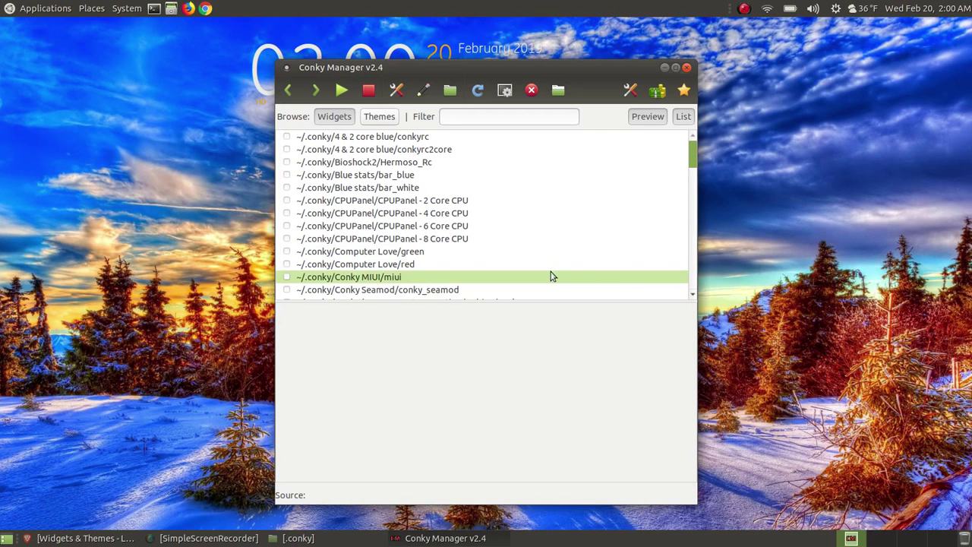
- Look through the full list of installed widgets in Conky Manager
scroll(557, 177, down, 10)
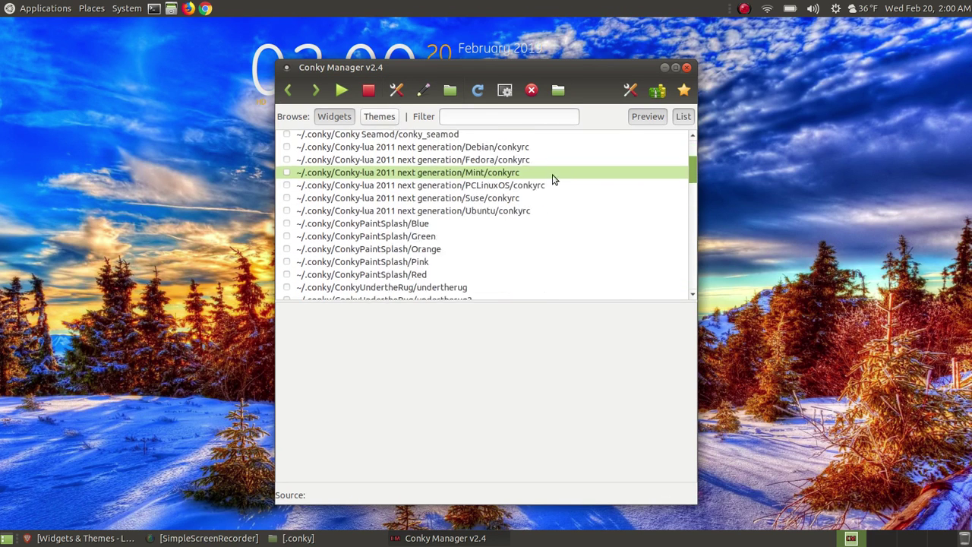
scroll(535, 190, down, 10)
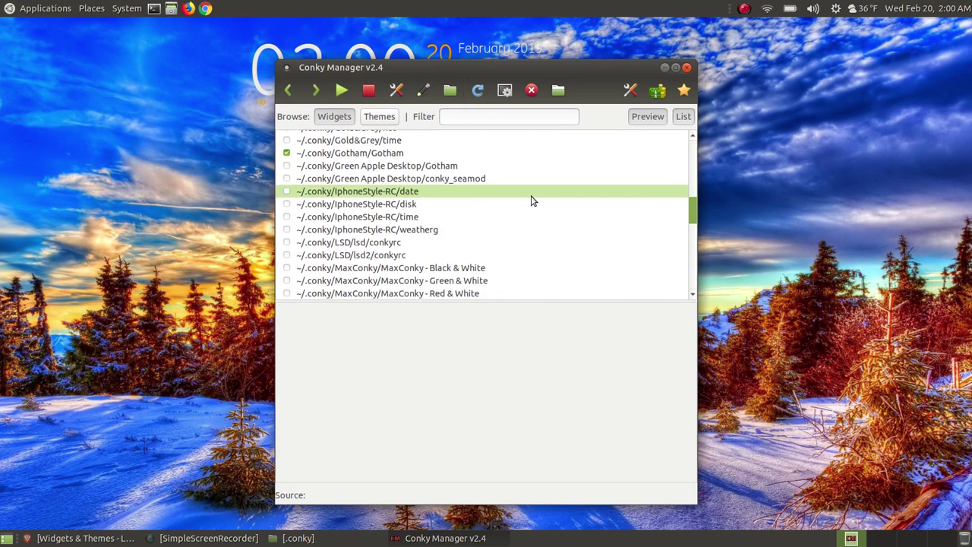
scroll(531, 201, down, 10)
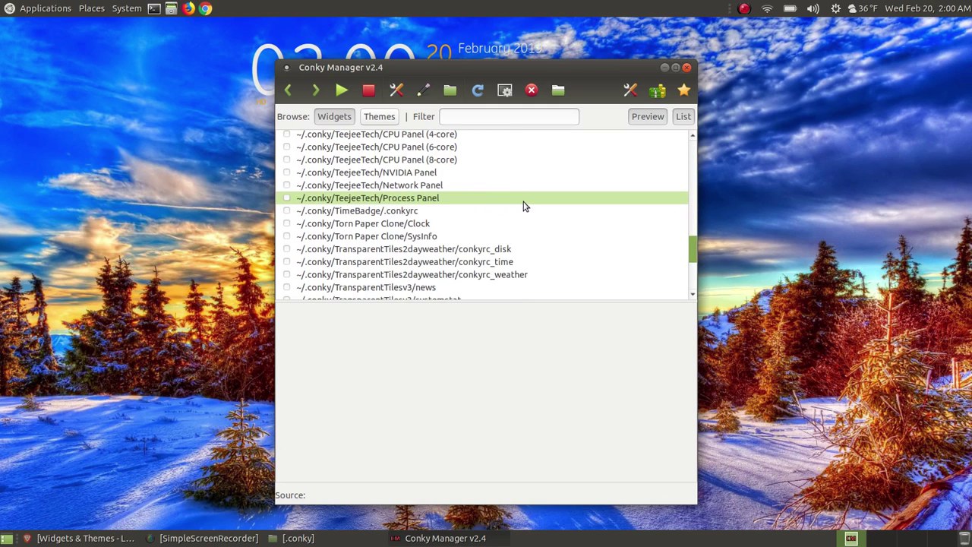
scroll(490, 171, down, 2)
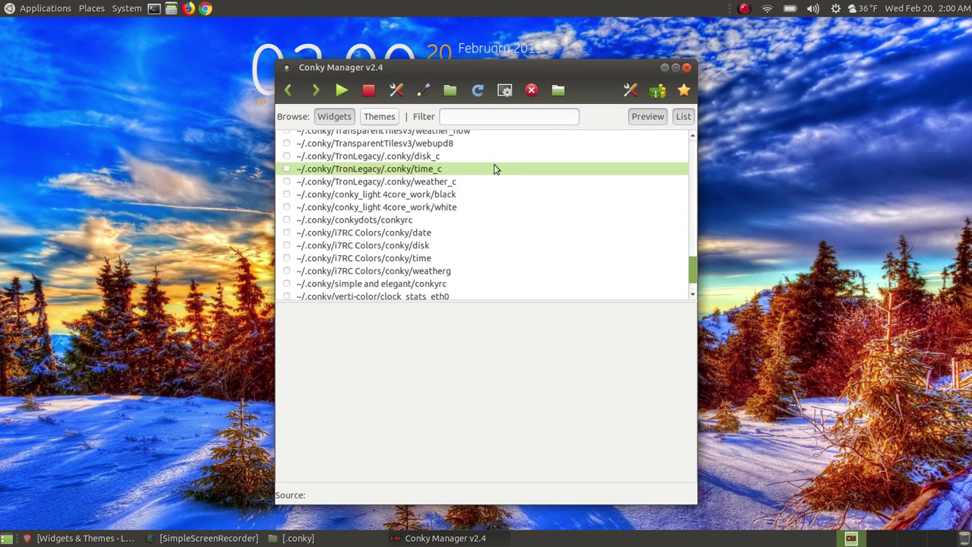
scroll(491, 176, up, 6)
scroll(491, 176, up, 20)
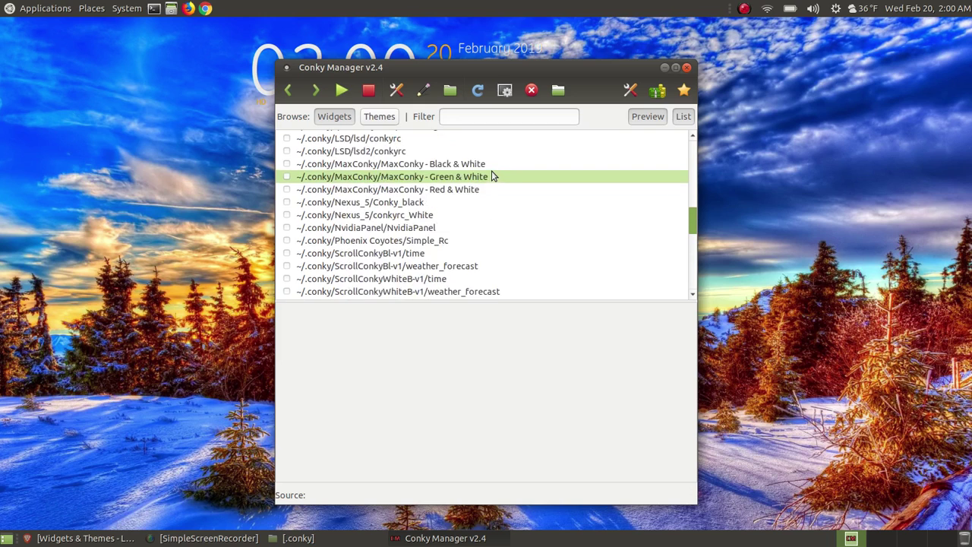
scroll(492, 175, up, 15)
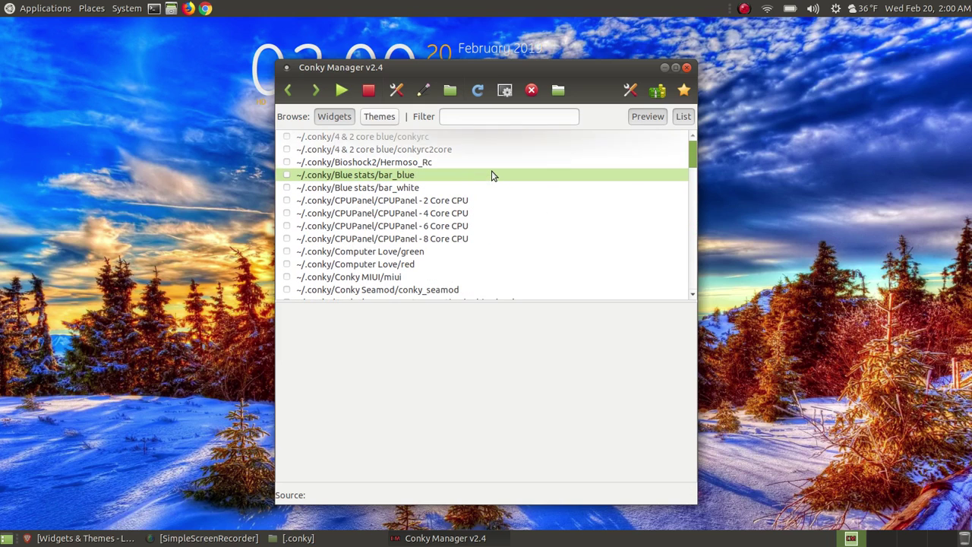
scroll(491, 182, down, 12)
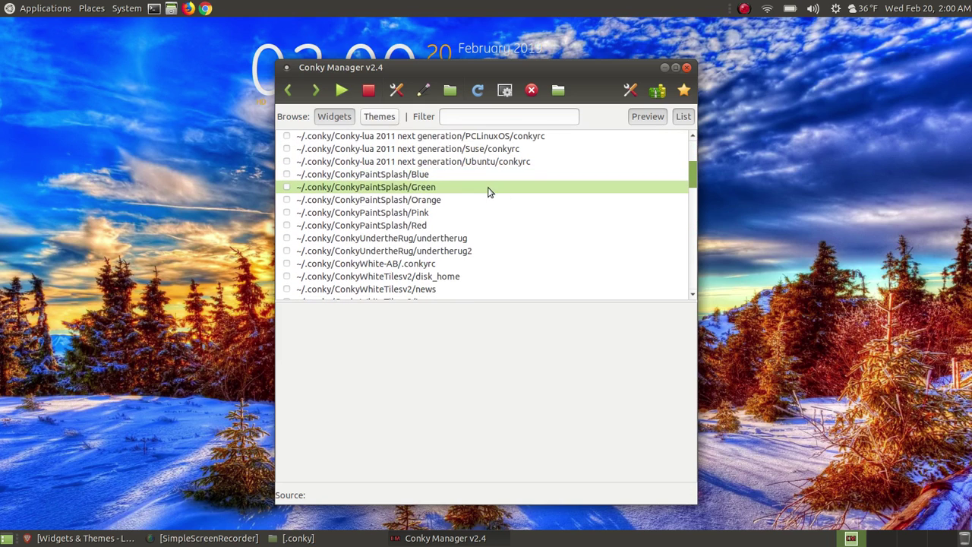
scroll(489, 203, down, 8)
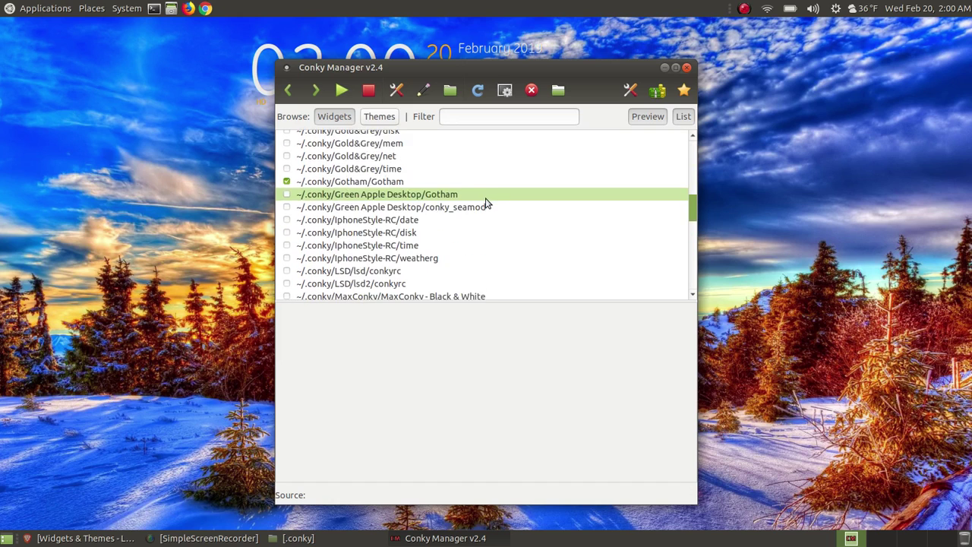
- Switch the list from widgets to themes and view the Bioshock2 theme's preview, toggling the preview off and on
click(376, 118)
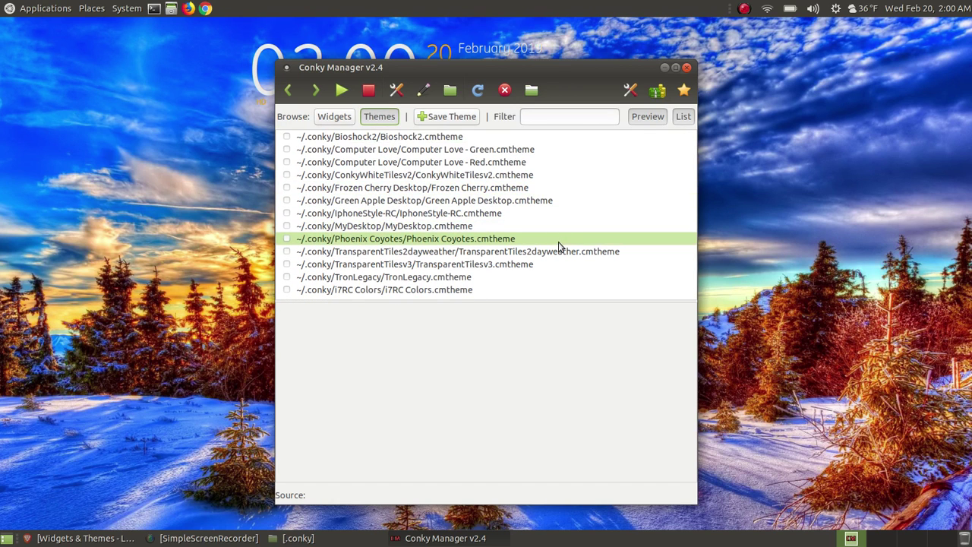
click(433, 138)
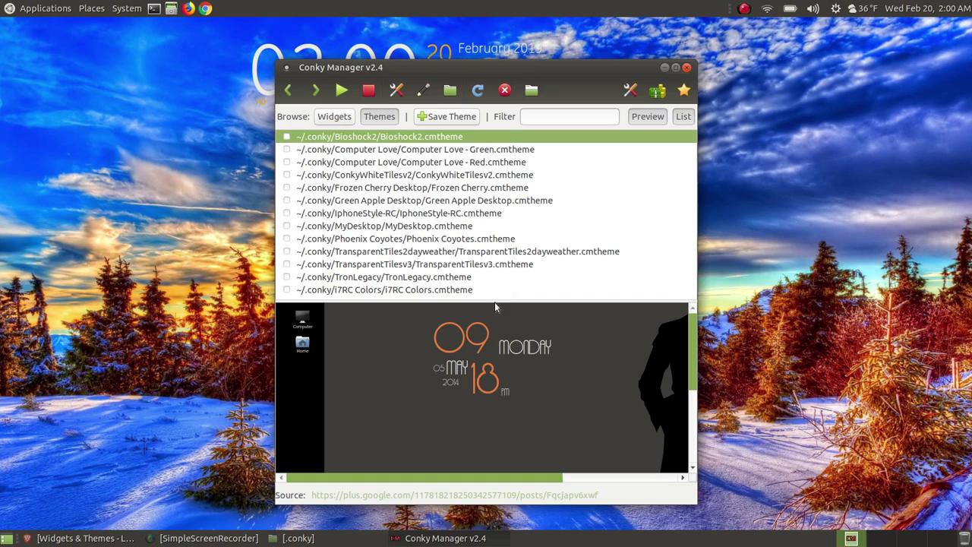
click(650, 119)
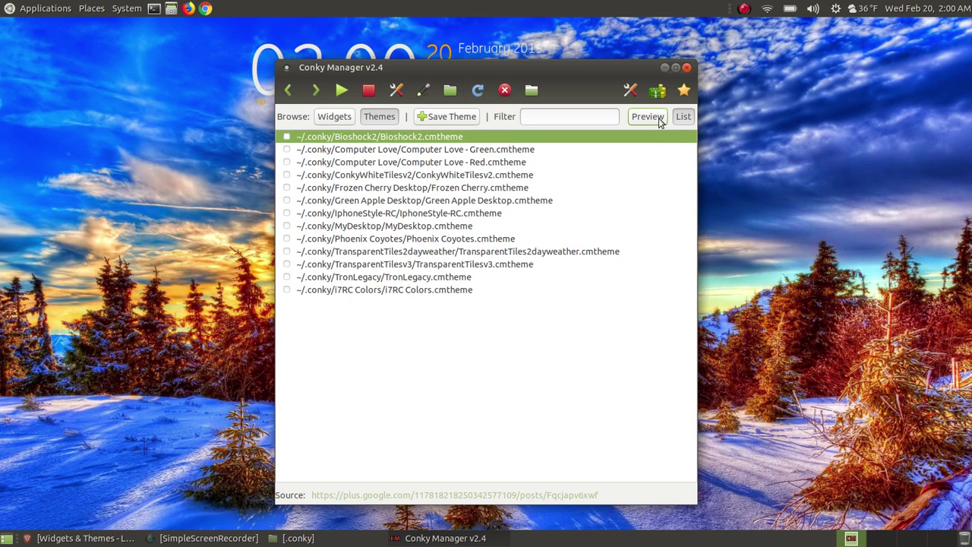
click(656, 119)
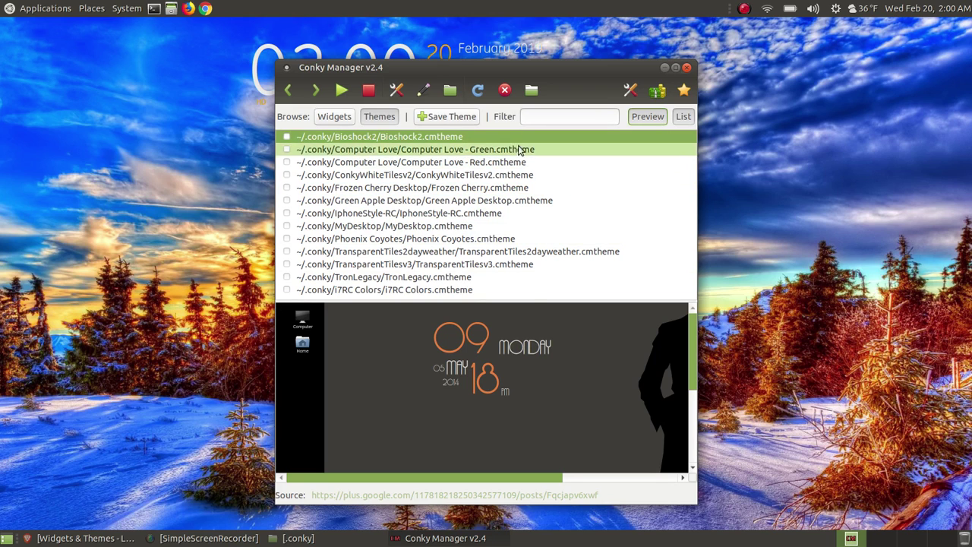
click(458, 137)
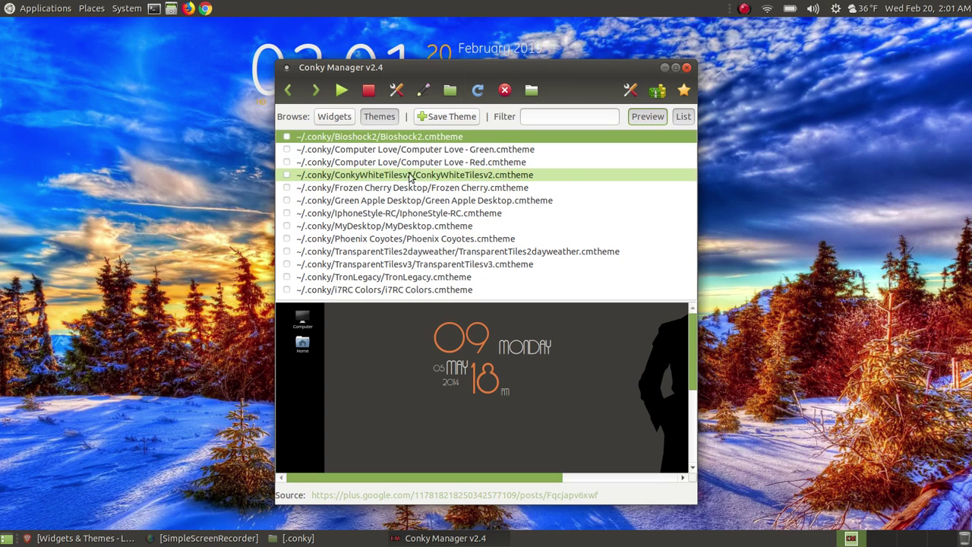
click(341, 91)
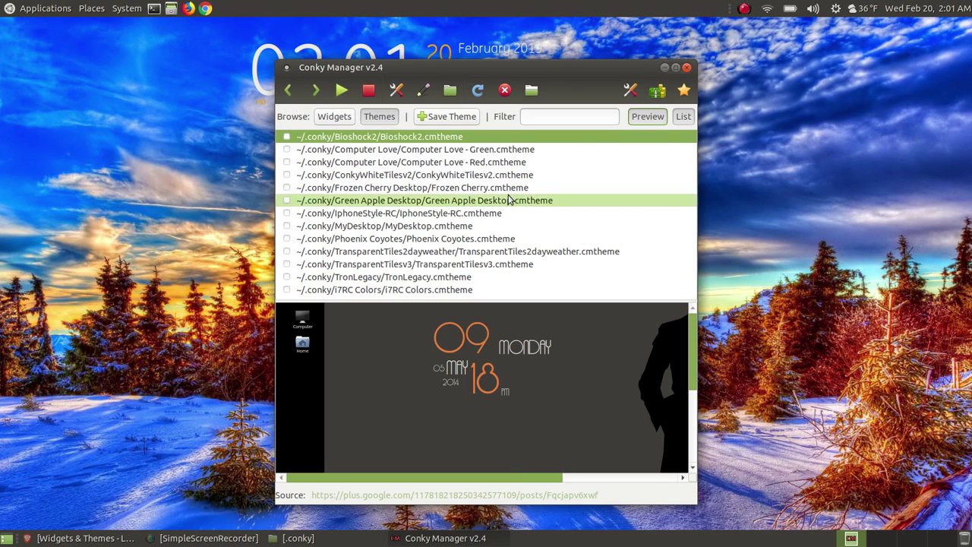
- Preview the Computer Love - Green theme and enlarge the preview area over the theme list
click(510, 151)
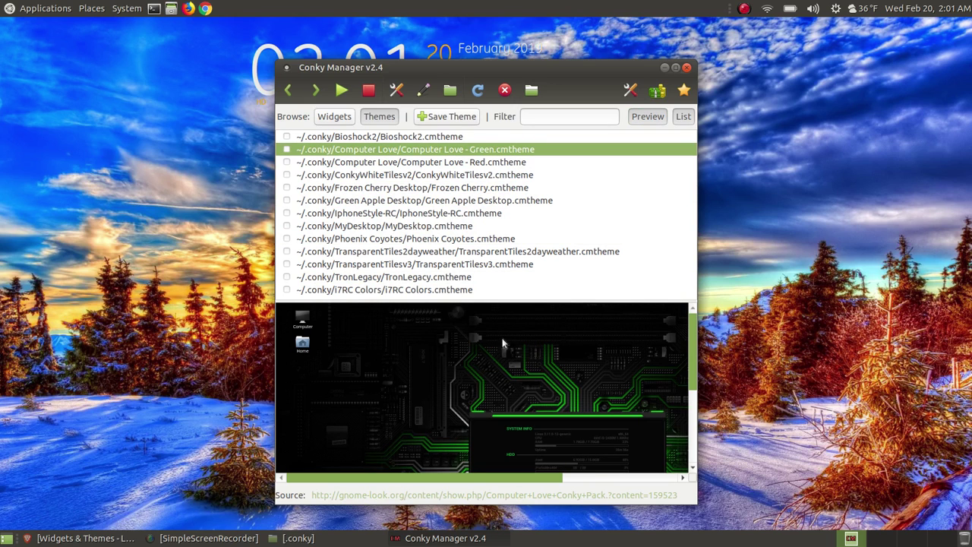
drag(487, 299, 491, 124)
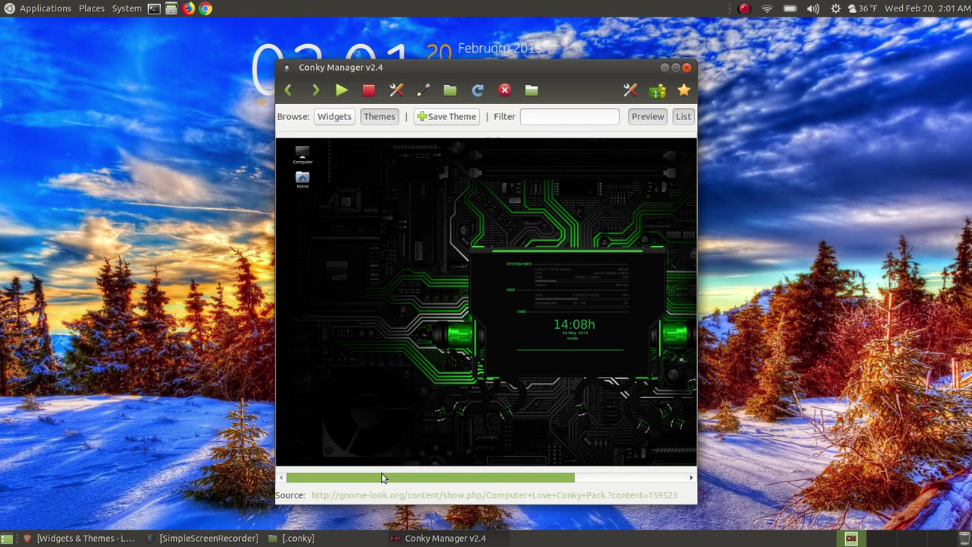
mouse_move(383, 483)
mouse_down()
mouse_move(539, 486)
mouse_move(382, 493)
mouse_up()
- Toggle the preview to select the Computer Love - Red theme, and shrink the preview area to uncover the theme list
click(644, 115)
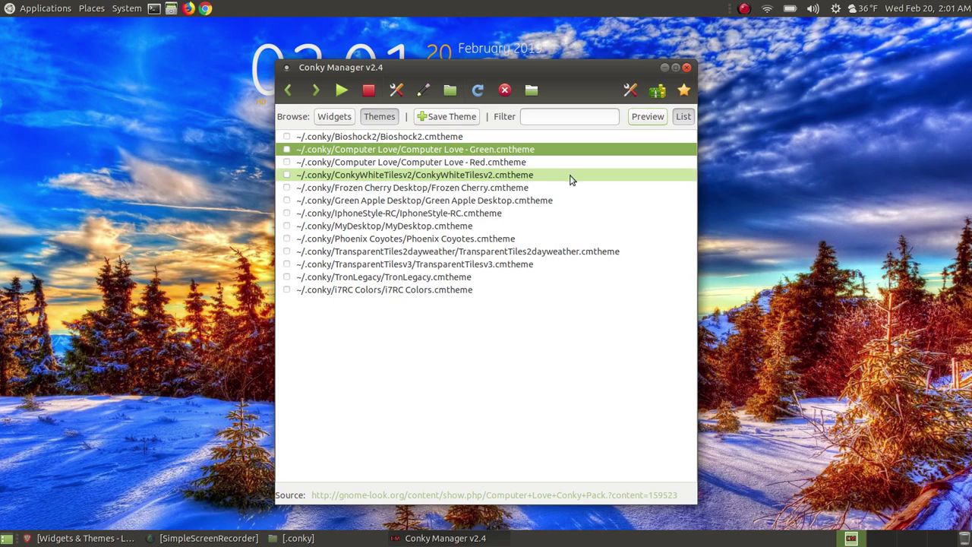
click(481, 162)
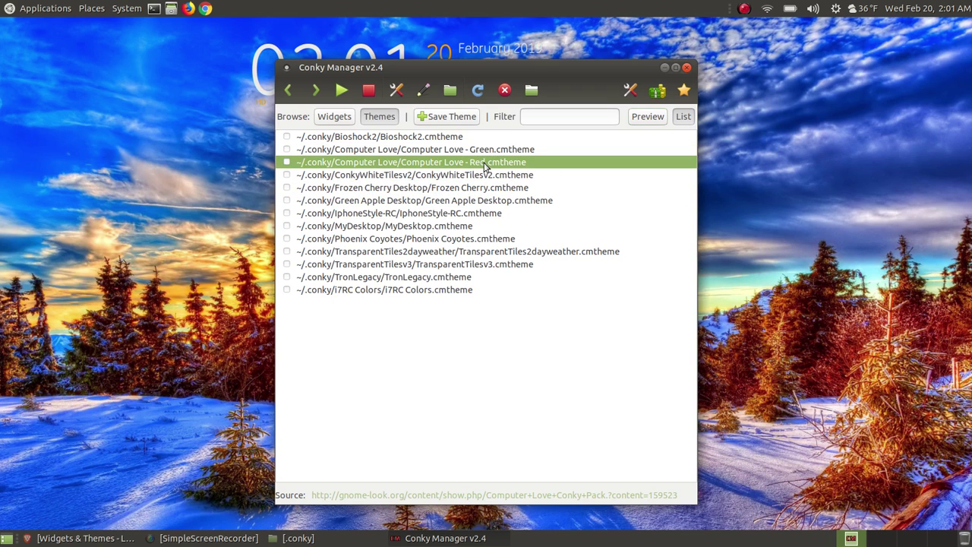
click(647, 117)
drag(545, 130, 566, 342)
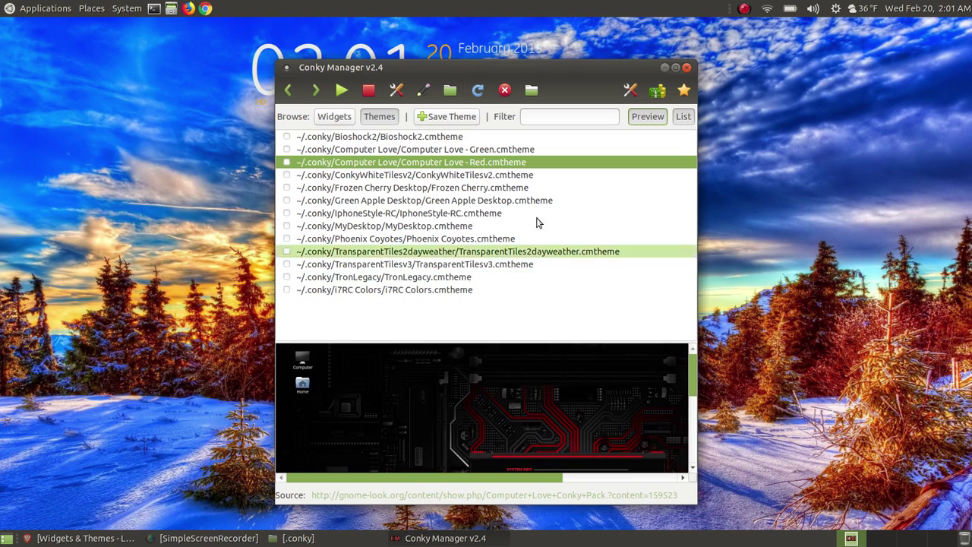
- Preview the ConkyWhiteTilesv2 and Frozen Cherry themes, examining the clock area of the Frozen Cherry image
click(521, 175)
key(Down)
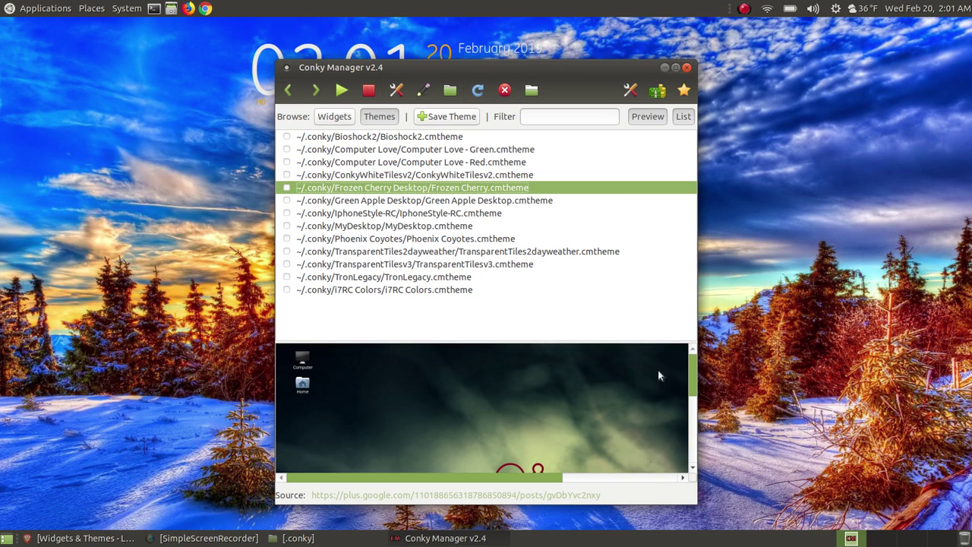
drag(689, 377, 544, 482)
drag(455, 486, 543, 486)
drag(690, 441, 693, 409)
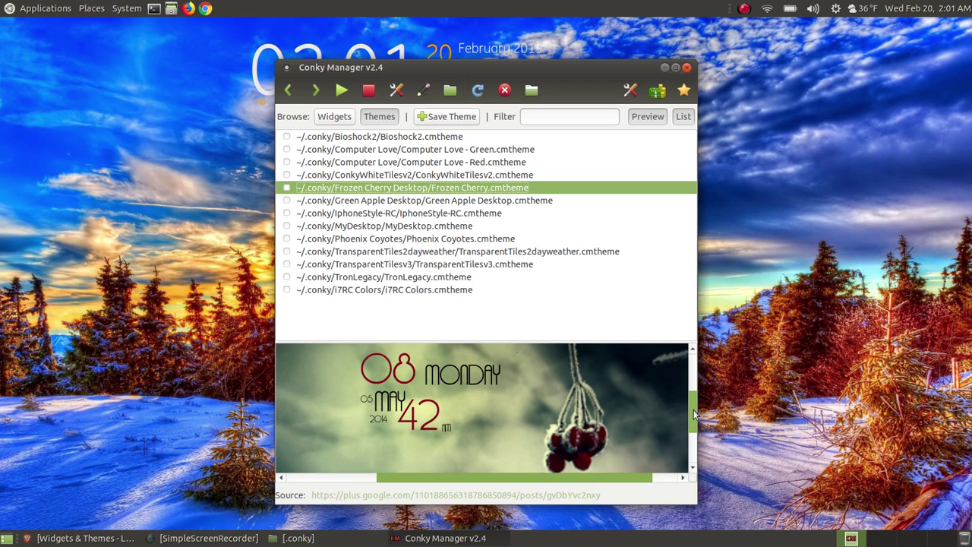
- Go through the theme previews one by one from Green Apple Desktop down to Phoenix Coyotes
click(455, 202)
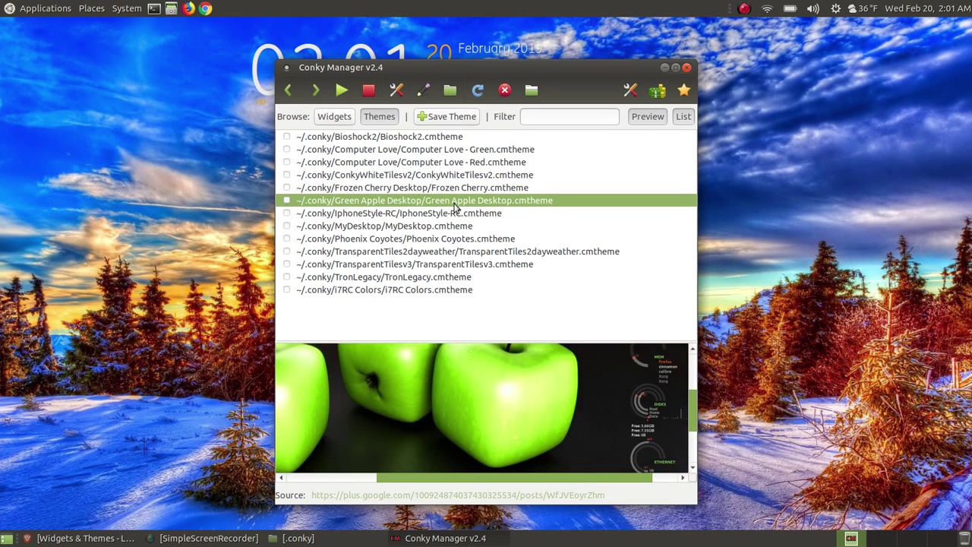
key(Down)
key(Down)
key(Down)
key(Down)
key(Down)
key(Down)
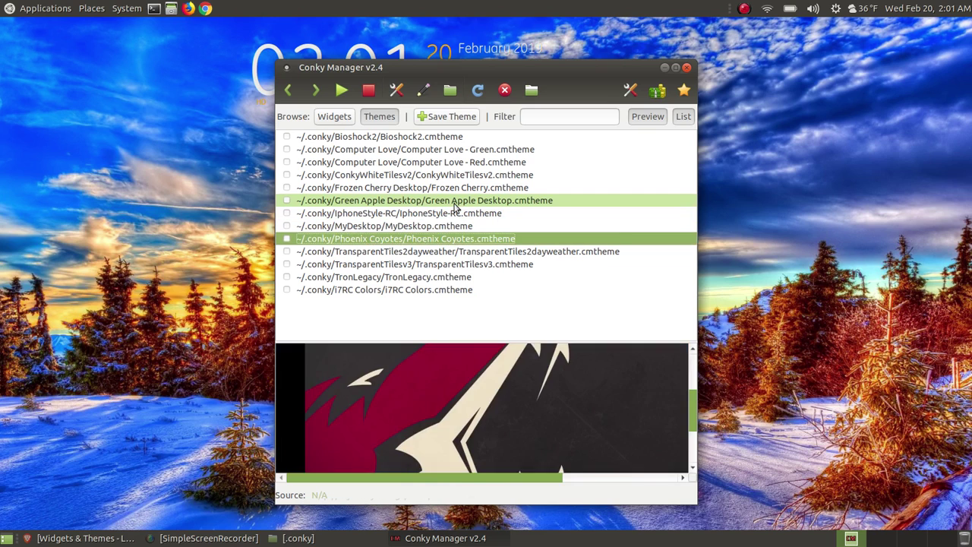
- Preview the TronLegacy theme and examine its image, including the clock and weather widgets along the right edge
key(Down)
key(Up)
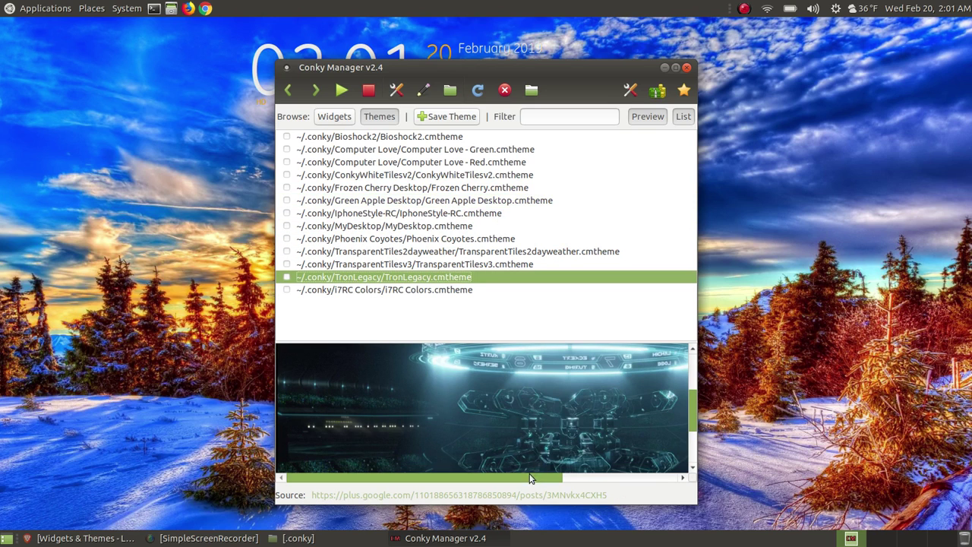
drag(526, 476, 593, 477)
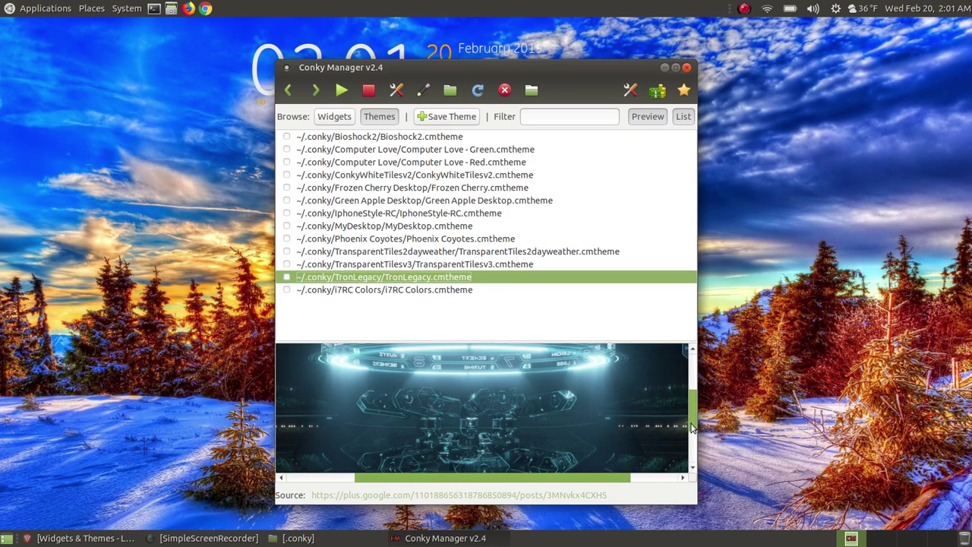
scroll(691, 427, up, 2)
scroll(692, 428, down, 3)
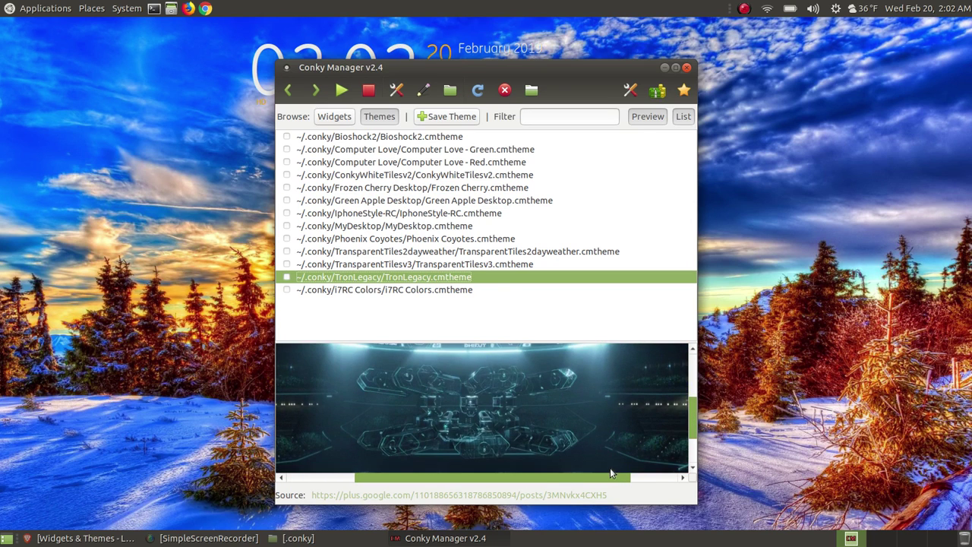
drag(598, 480, 675, 473)
scroll(672, 422, up, 3)
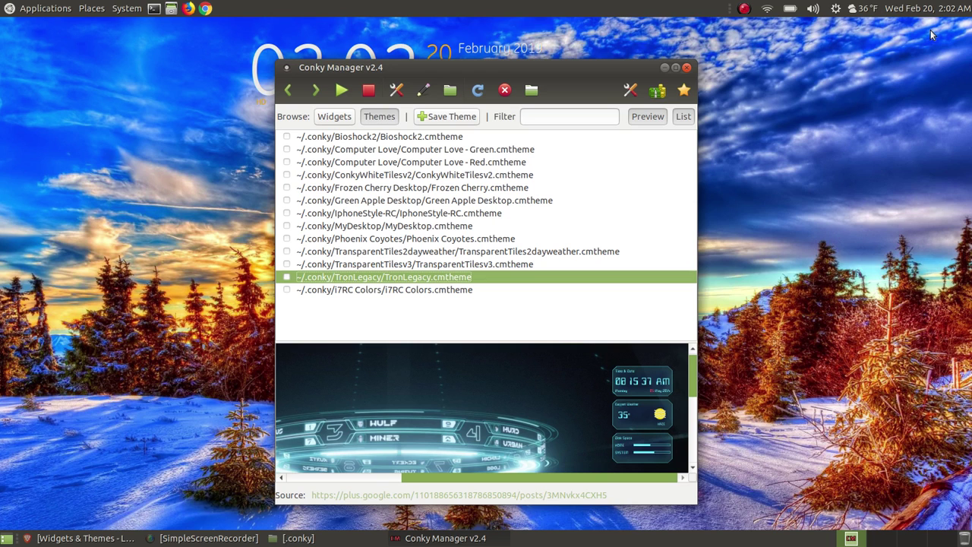
- List the widgets, locate the enabled Gotham widget, and move the manager window clear of the clock on the desktop
click(331, 119)
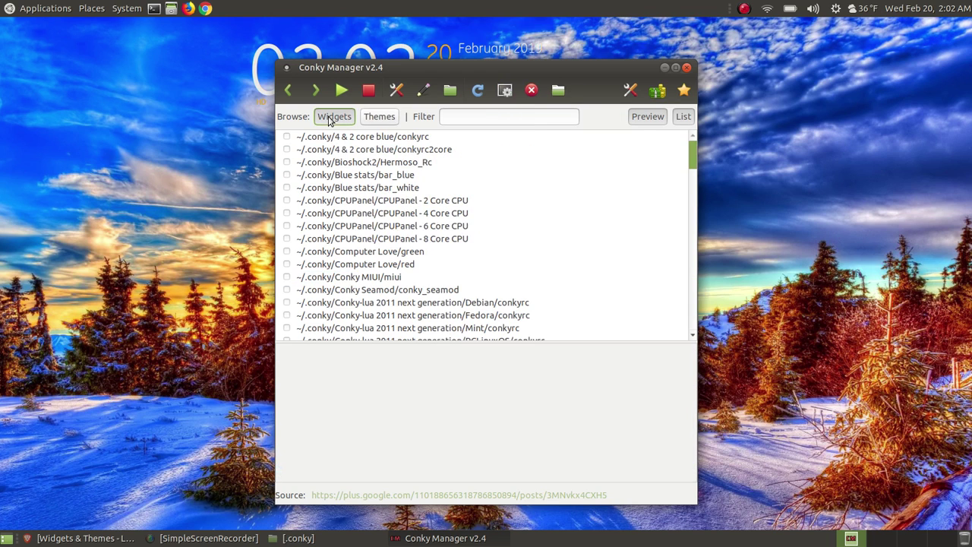
drag(525, 67, 539, 127)
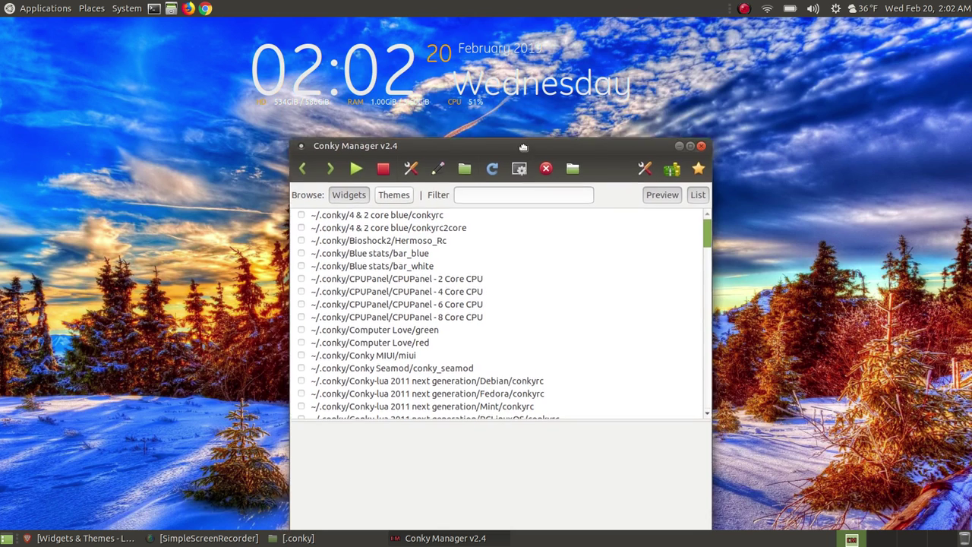
scroll(541, 257, down, 15)
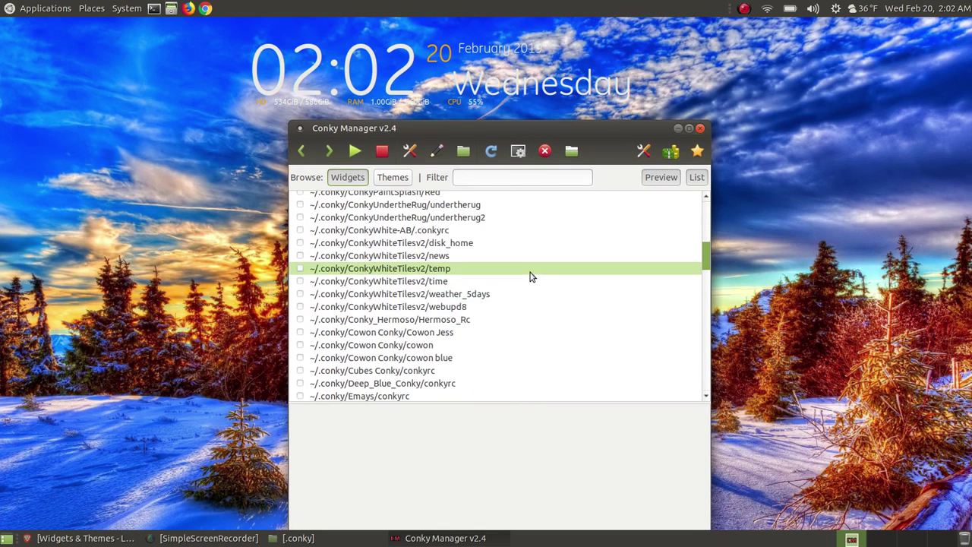
scroll(526, 281, down, 3)
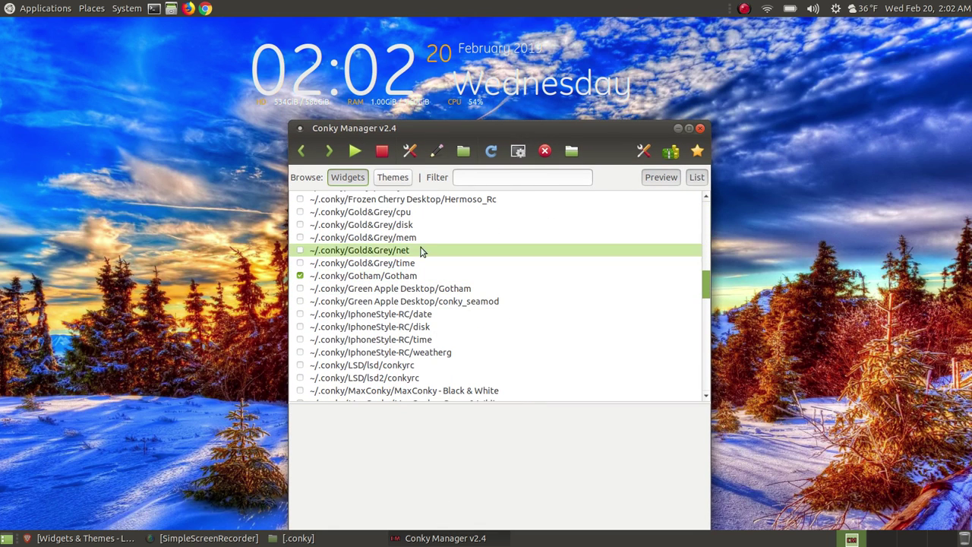
click(678, 129)
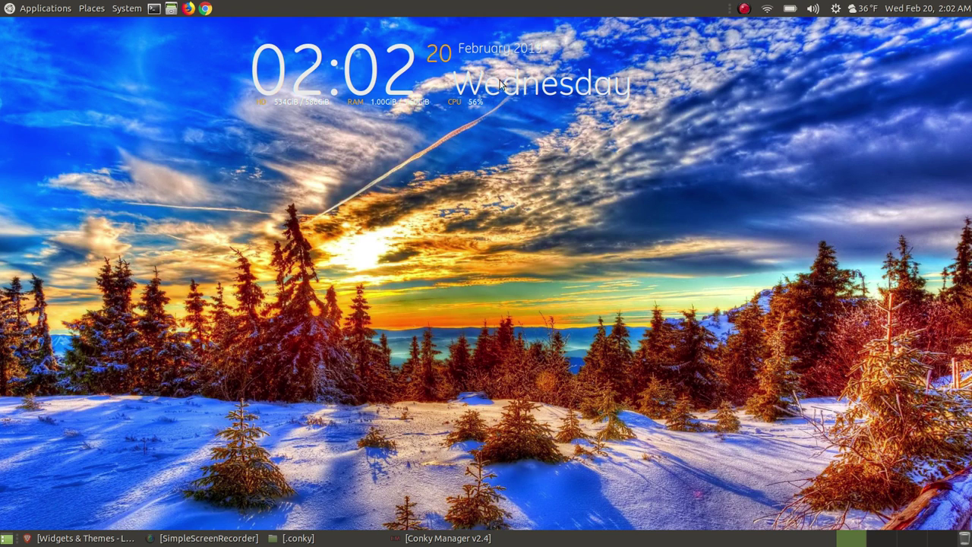
click(443, 538)
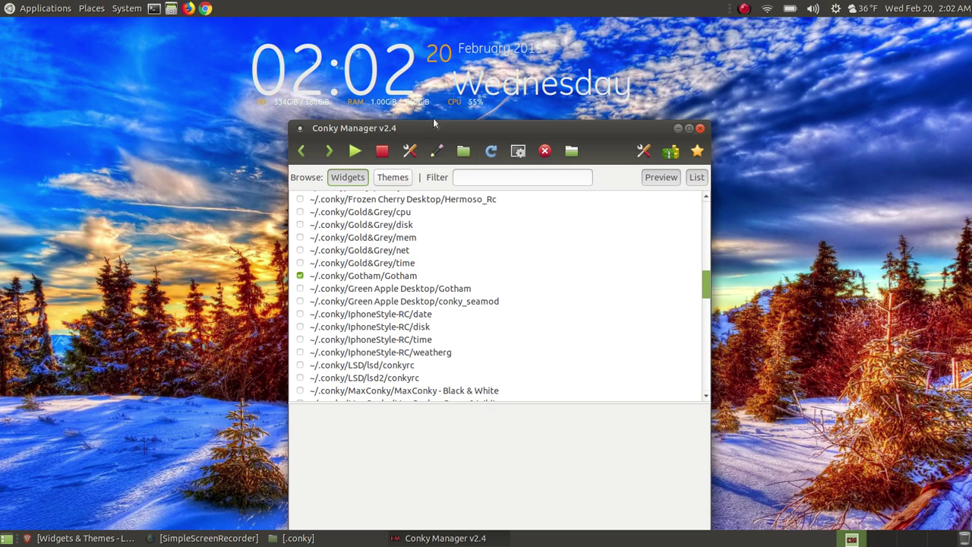
click(410, 152)
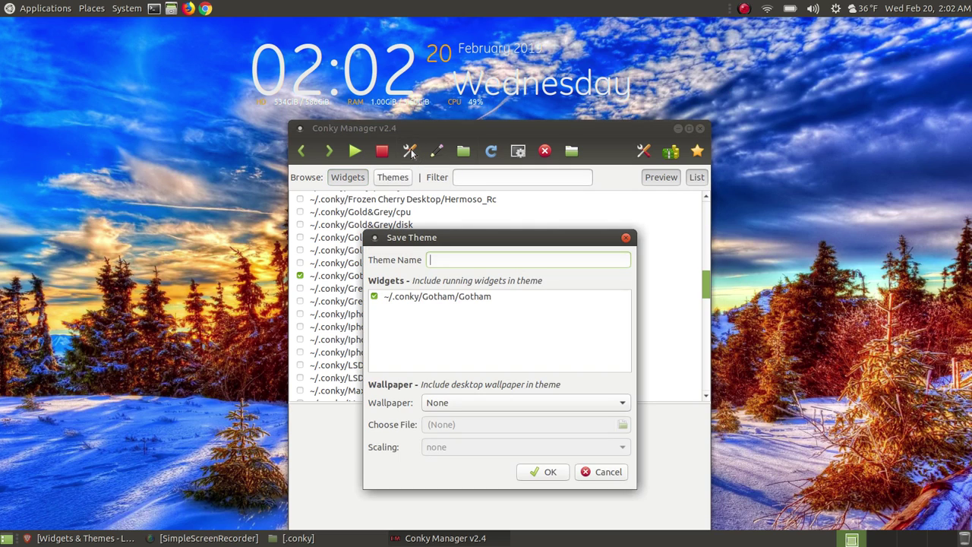
drag(476, 242, 472, 196)
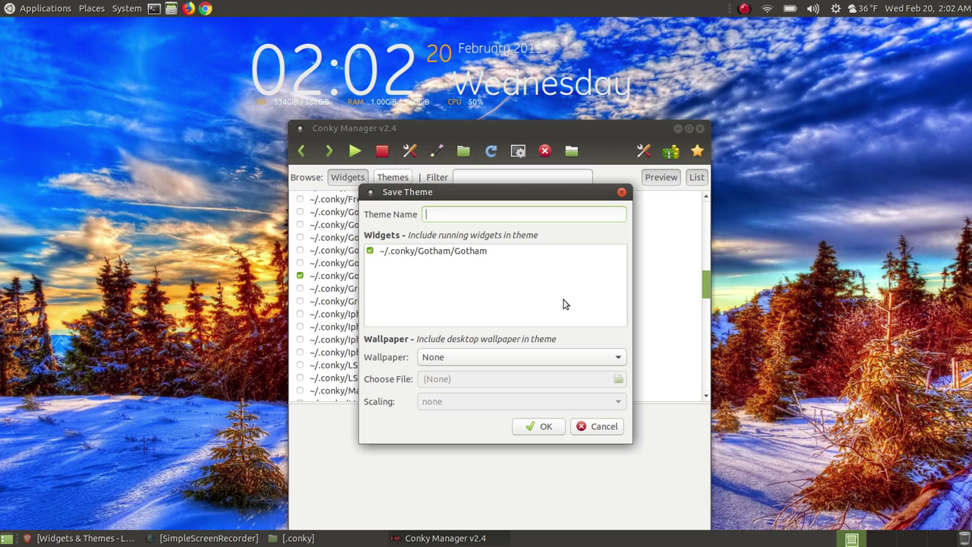
click(622, 192)
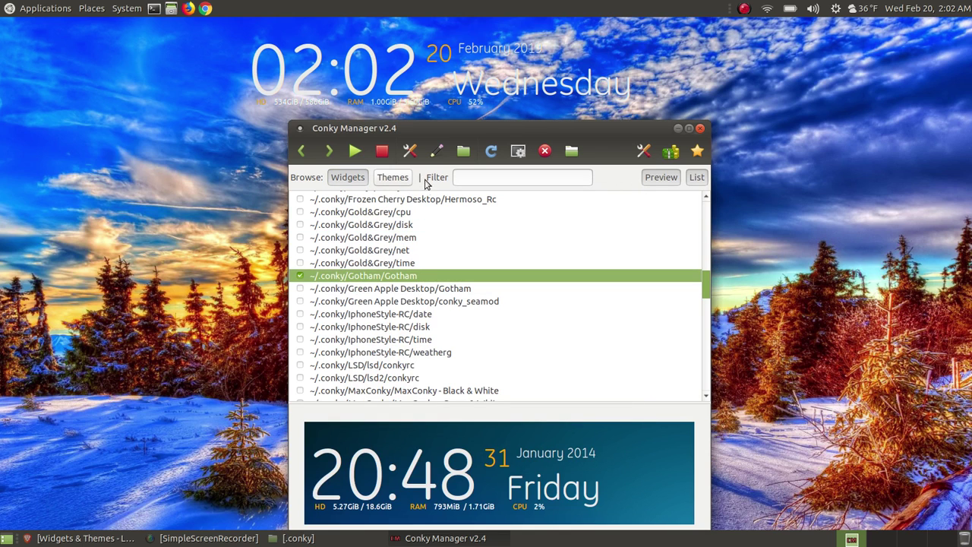
- Open the Gotham widget for editing and apply the 24 Hour time format
click(410, 151)
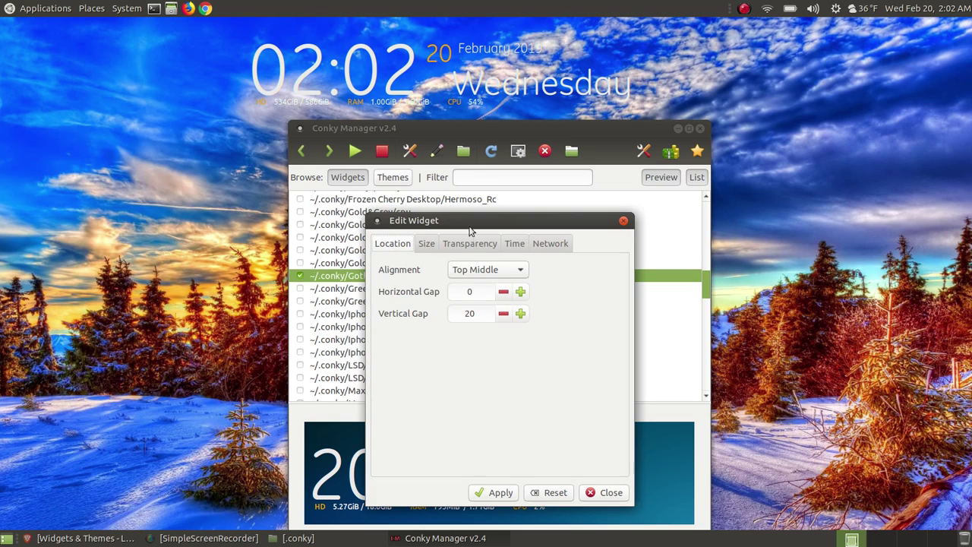
click(520, 245)
click(481, 273)
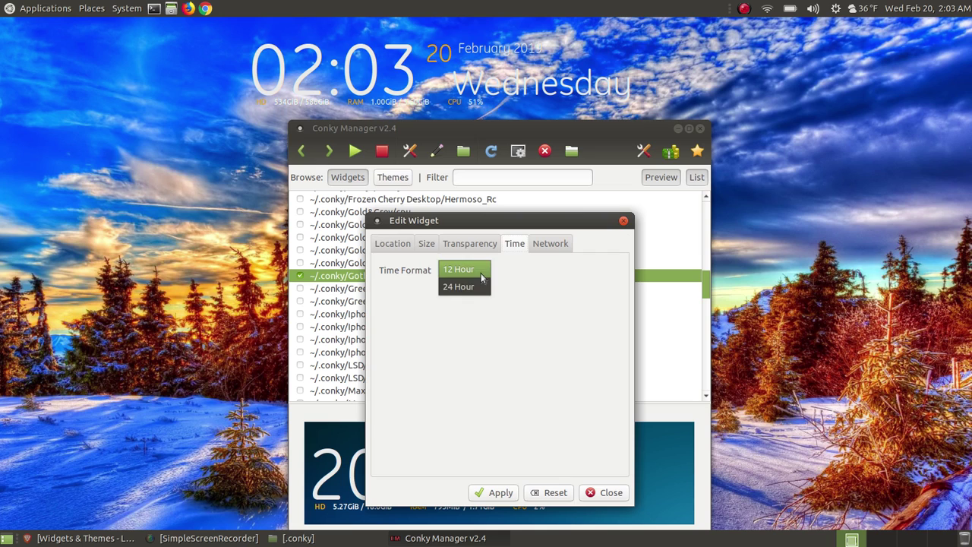
click(458, 286)
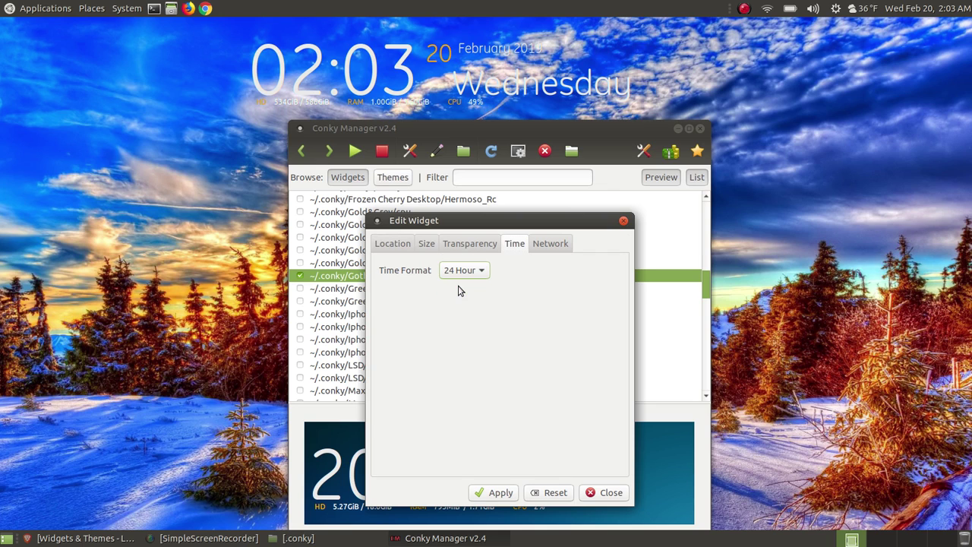
click(497, 492)
- Set the Gotham widget's time format back to 12 Hour and apply it
click(475, 272)
click(462, 251)
click(499, 492)
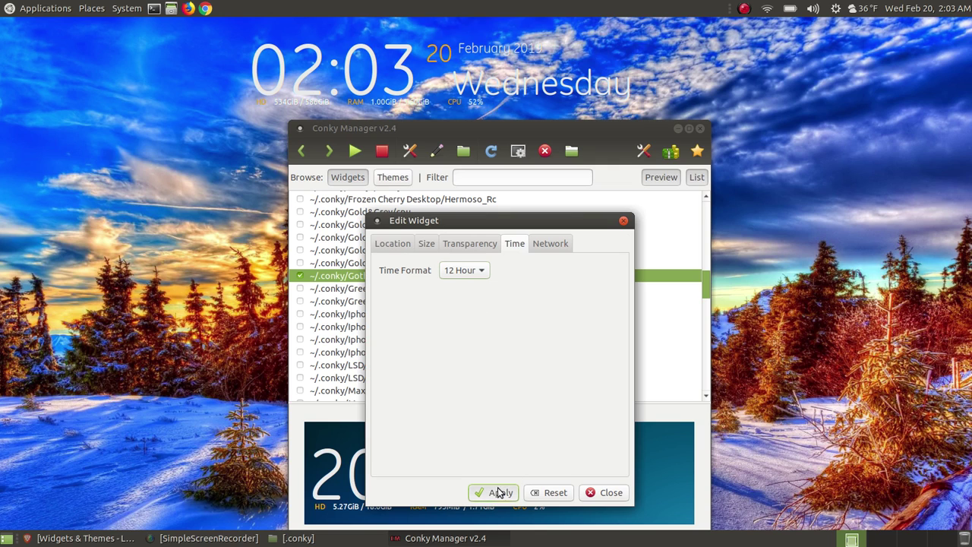
- Set the Gotham widget's transparency type to Semi-Transparent
click(456, 248)
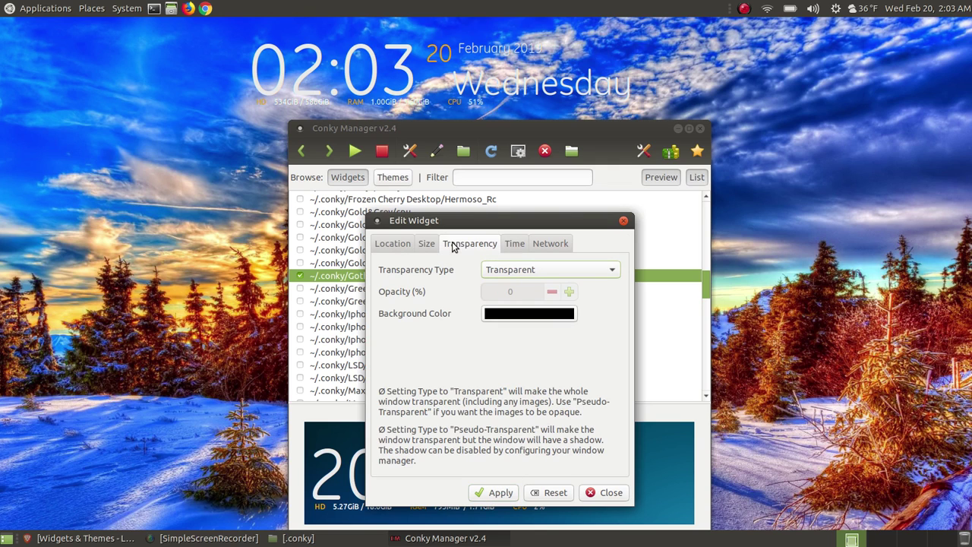
click(547, 269)
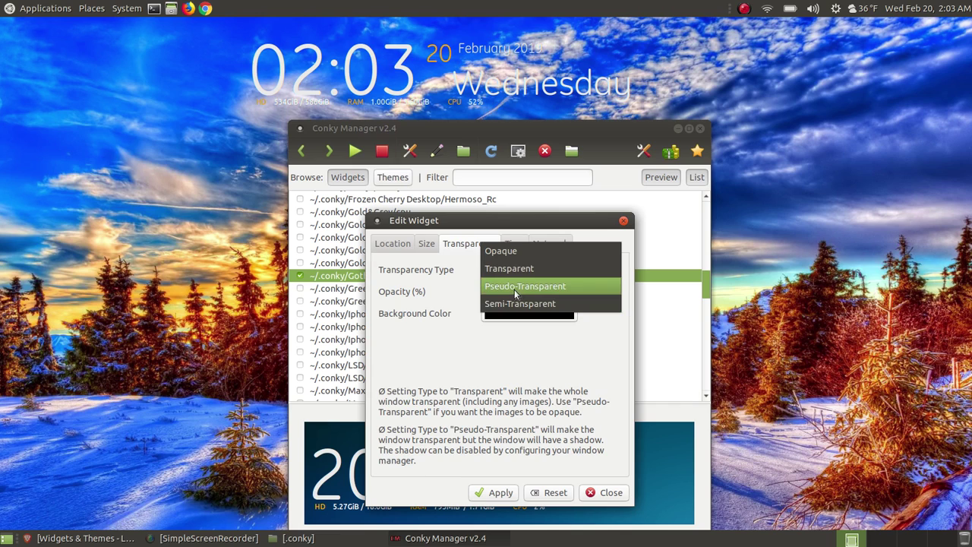
click(510, 288)
click(529, 287)
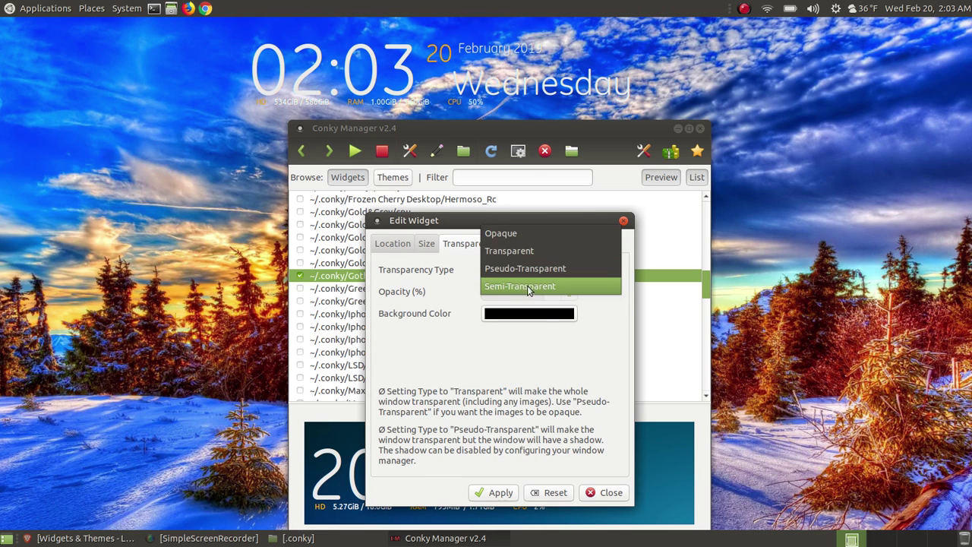
click(530, 287)
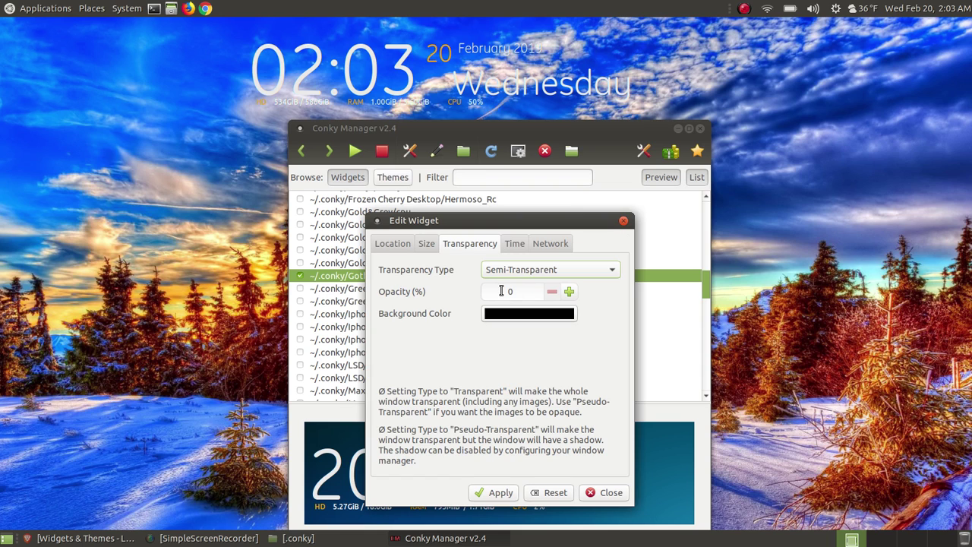
- Apply an opacity of 30% to the widget background, and reduce the opacity to 20%
double_click(501, 291)
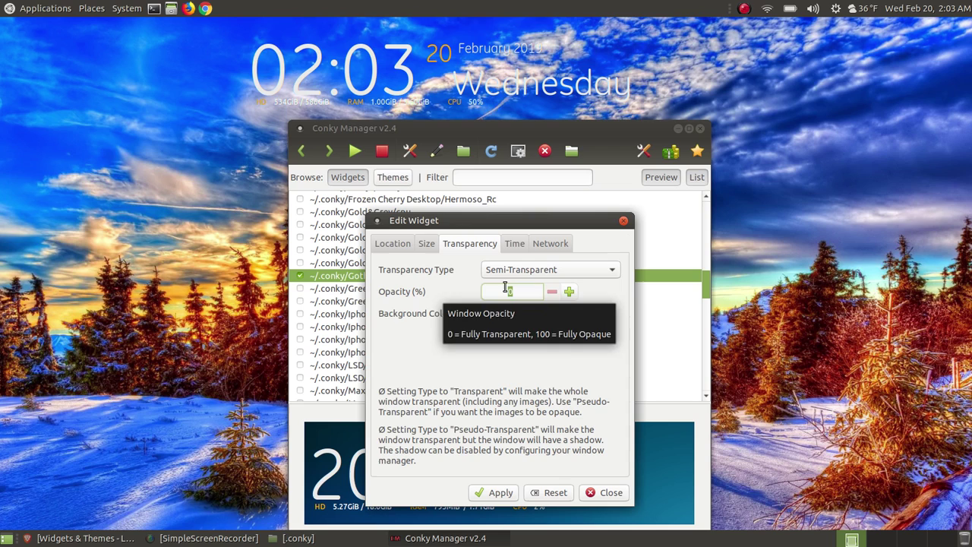
click(569, 292)
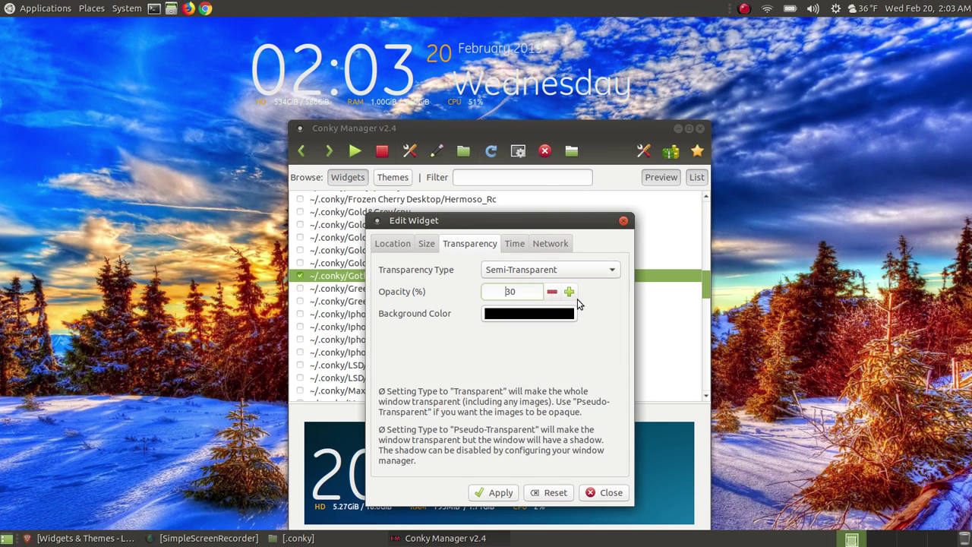
click(490, 493)
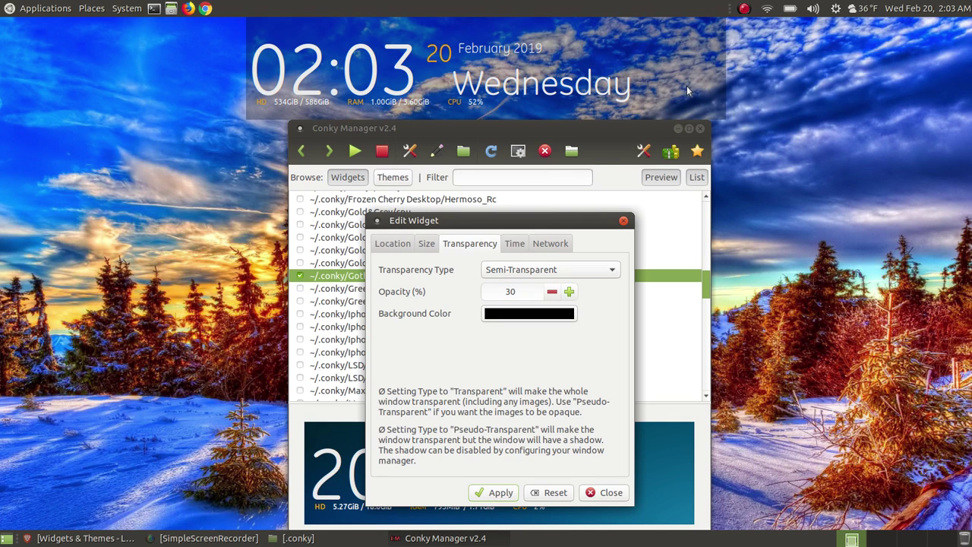
click(552, 291)
click(490, 493)
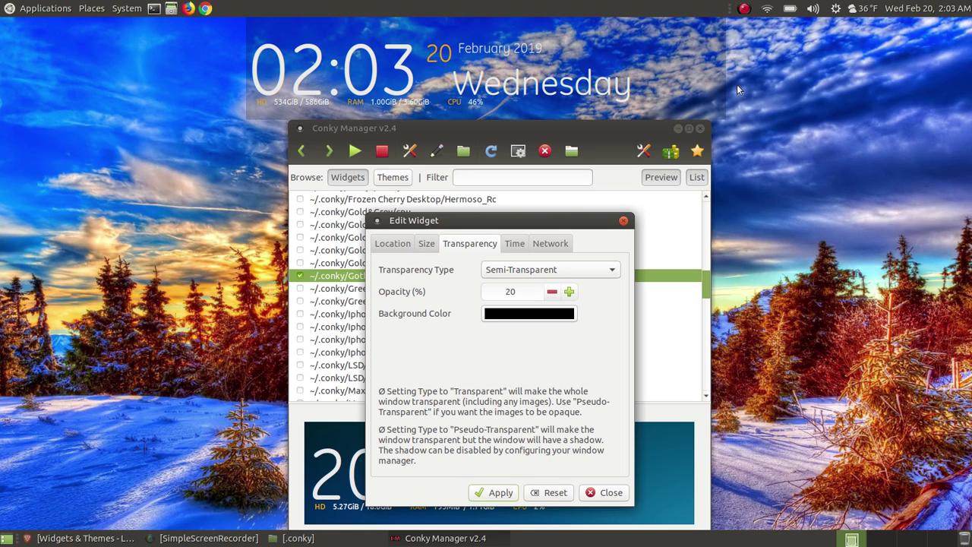
- Try the Top Left and Top Right alignments for the Gotham widget, and restore the Top Middle alignment
click(404, 245)
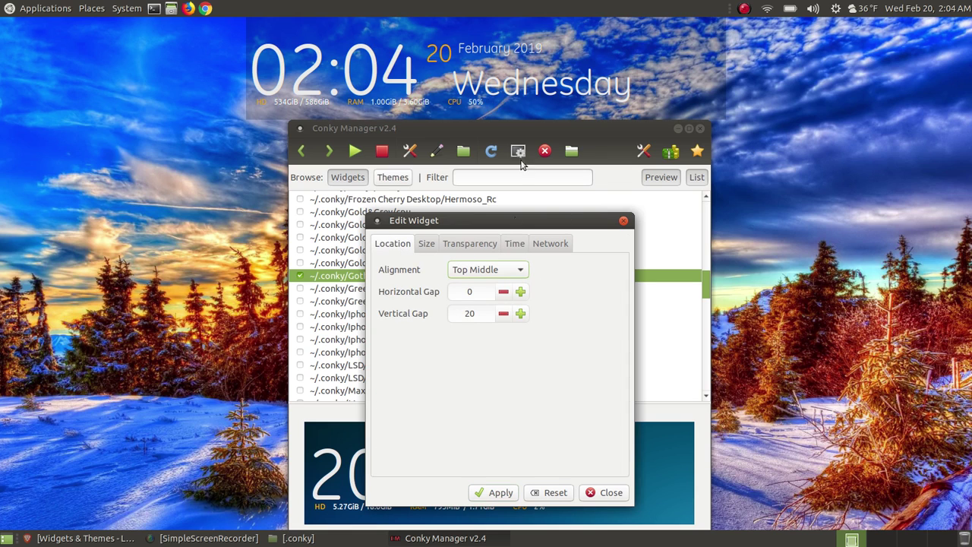
click(515, 270)
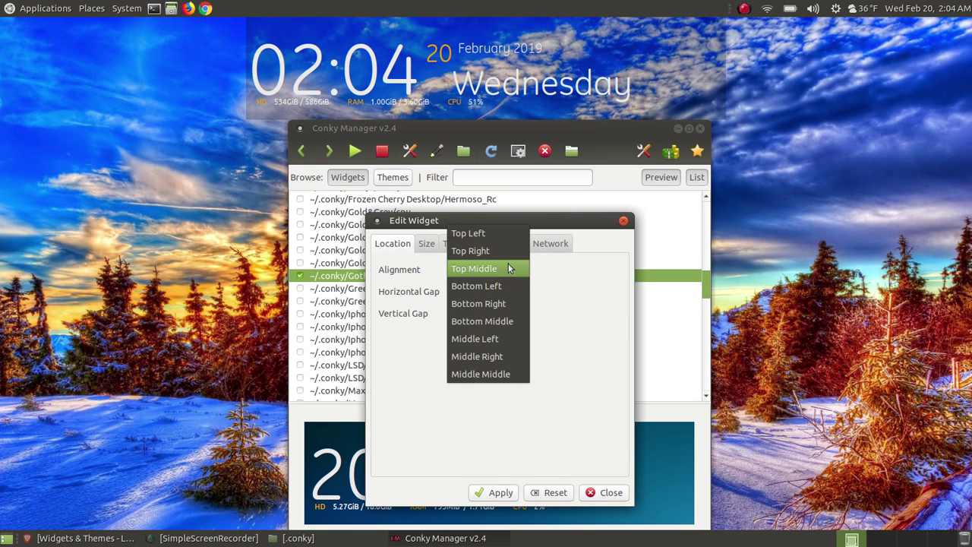
click(482, 233)
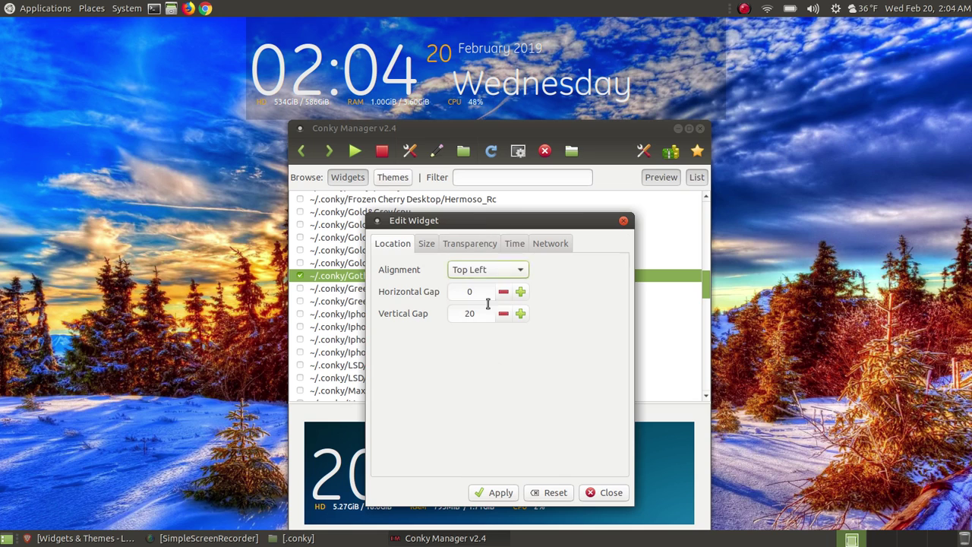
click(499, 493)
click(469, 274)
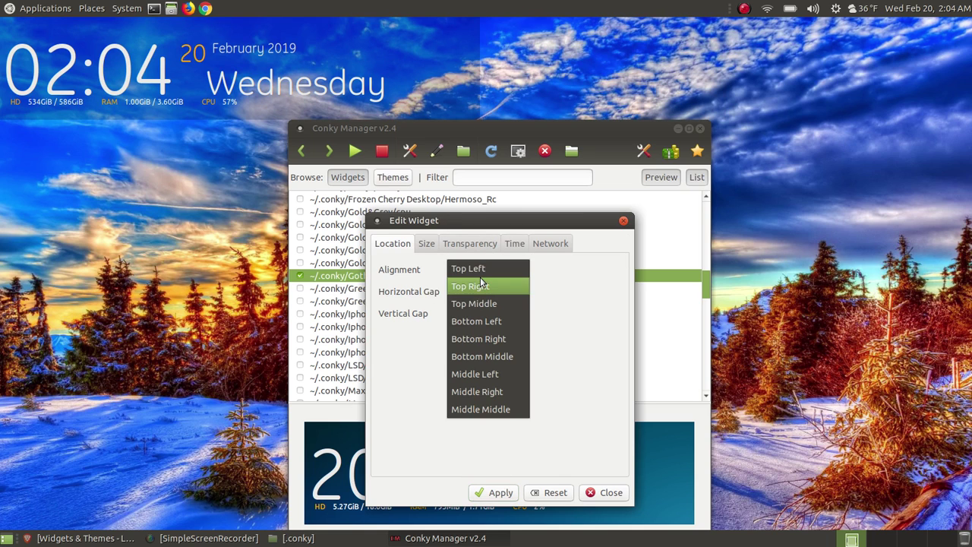
click(490, 286)
click(491, 494)
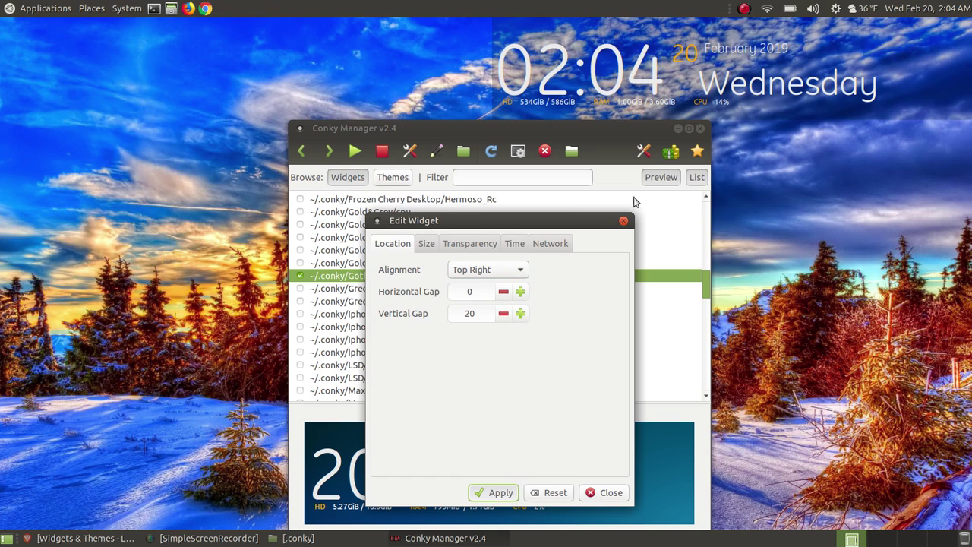
click(498, 273)
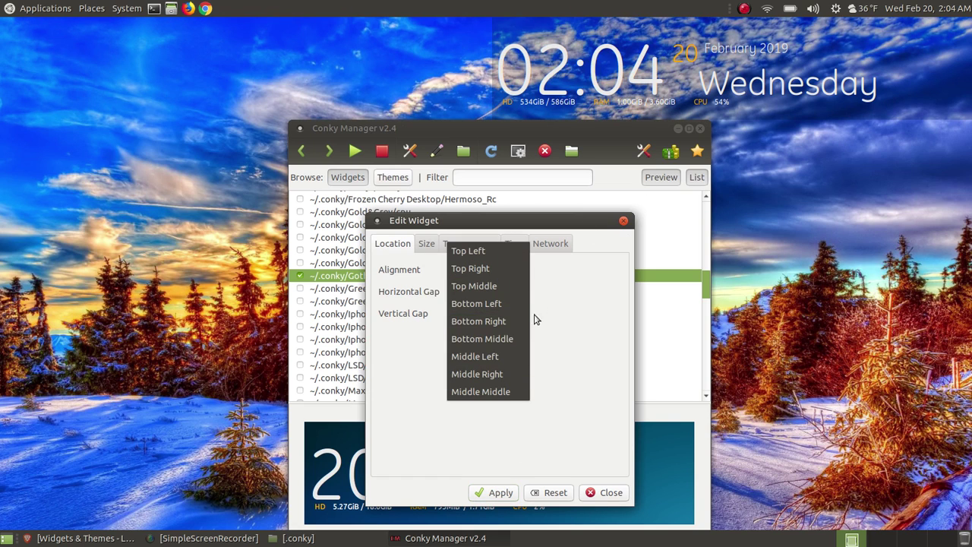
click(490, 285)
click(495, 492)
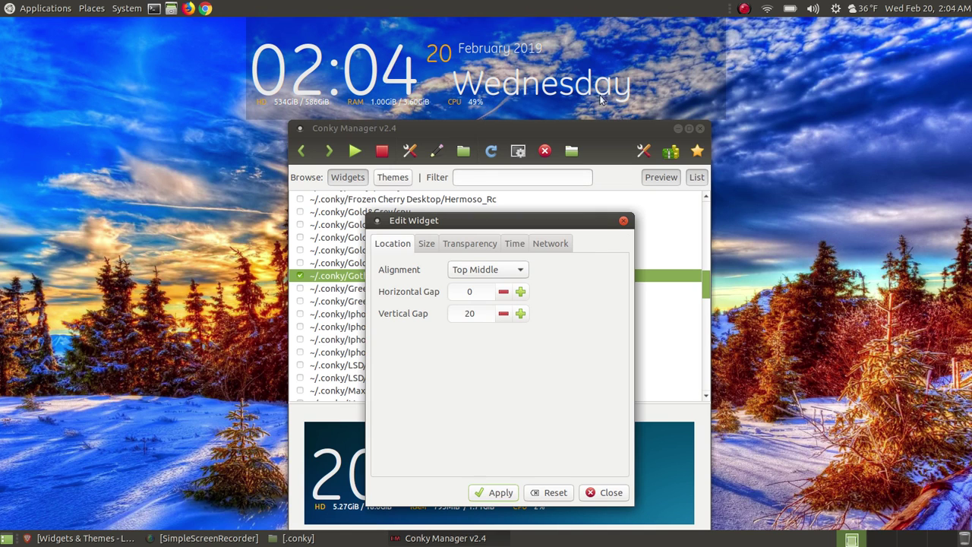
- Try horizontal gaps of 50 and -120 for the Gotham widget, and apply a gap of 0 again
click(521, 293)
click(494, 493)
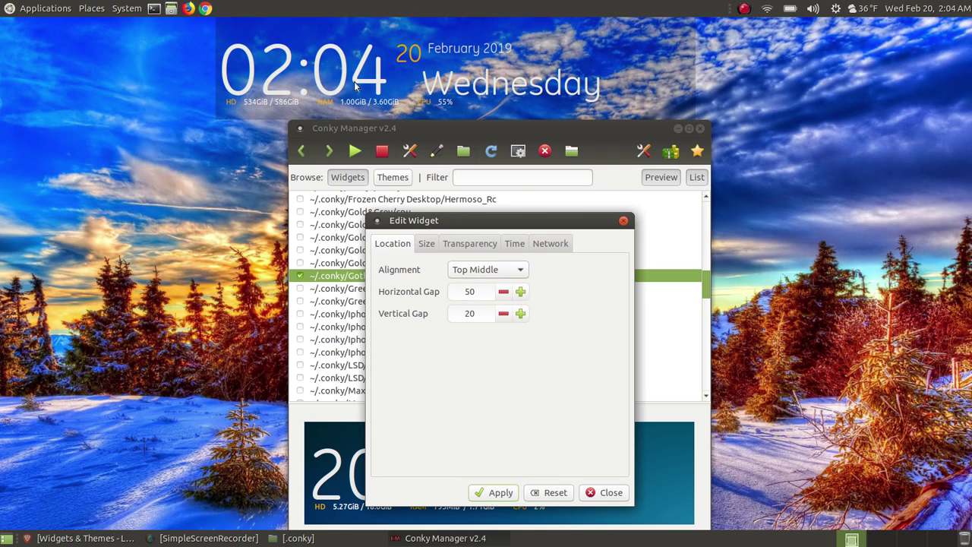
click(505, 293)
click(505, 294)
click(495, 492)
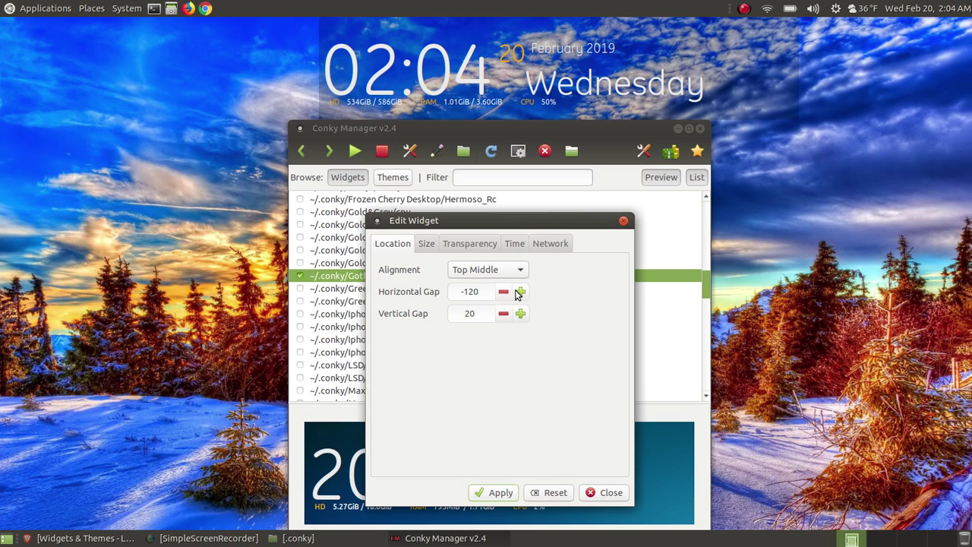
drag(483, 292, 445, 292)
text(0)
click(497, 492)
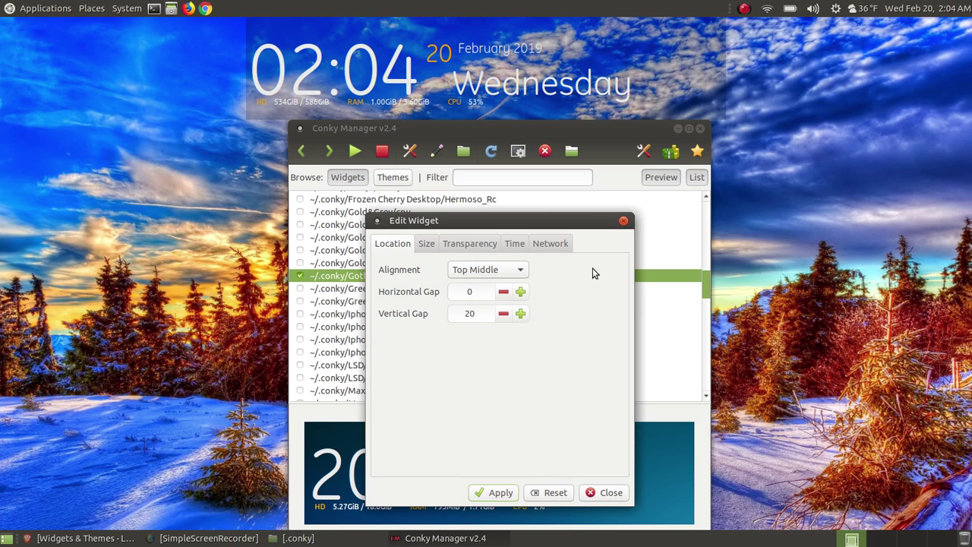
- Try a vertical gap of 140 for the Gotham widget, and apply a vertical gap of 20 again
click(521, 313)
click(520, 314)
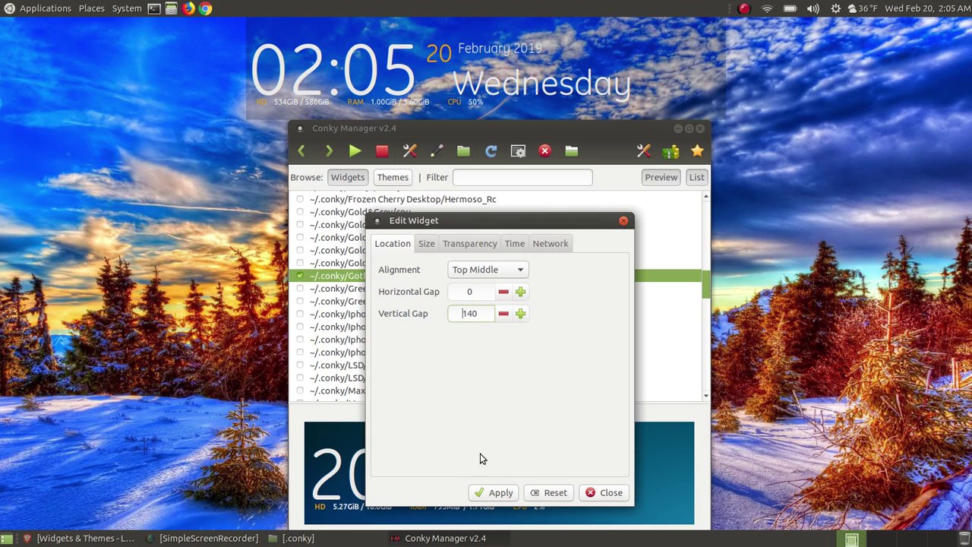
click(484, 495)
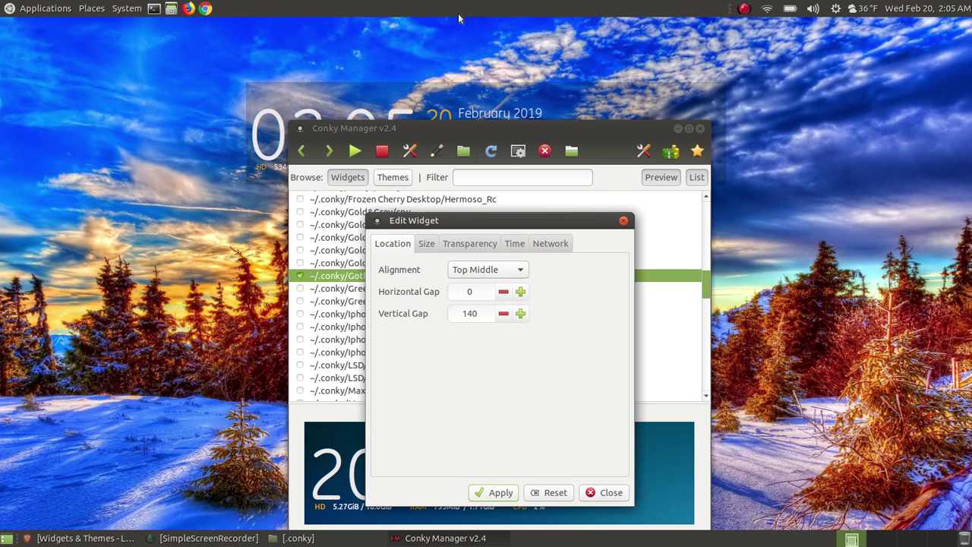
click(503, 313)
click(503, 313)
click(502, 313)
click(483, 494)
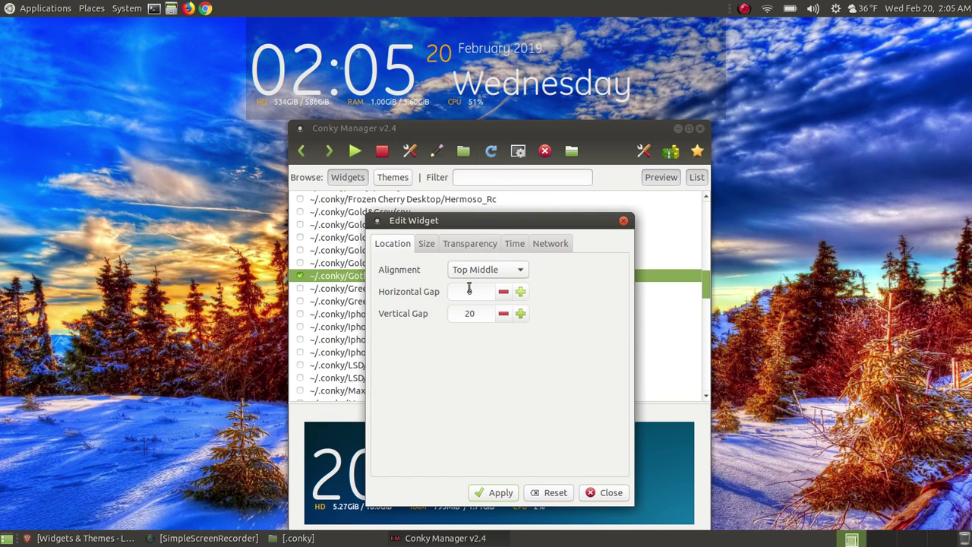
- View the Gotham widget's minimum width, minimum height and height padding settings, and close the widget editor
click(428, 246)
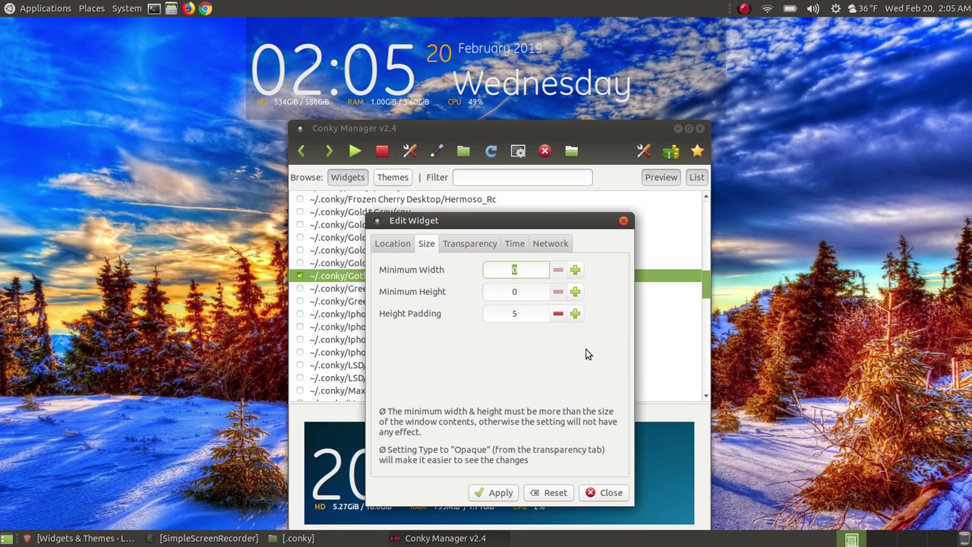
click(609, 492)
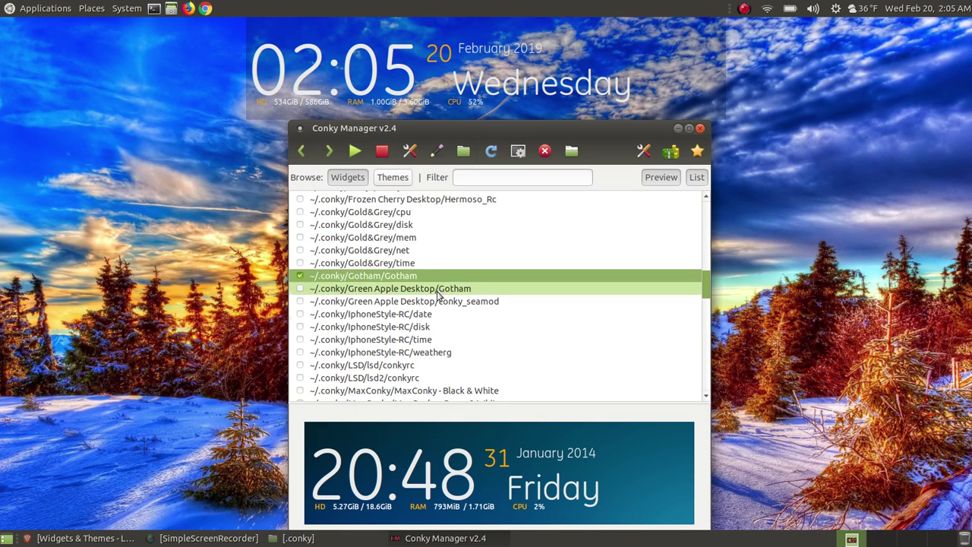
- Browse the themes instead of the widgets and activate the TronLegacy theme
click(402, 177)
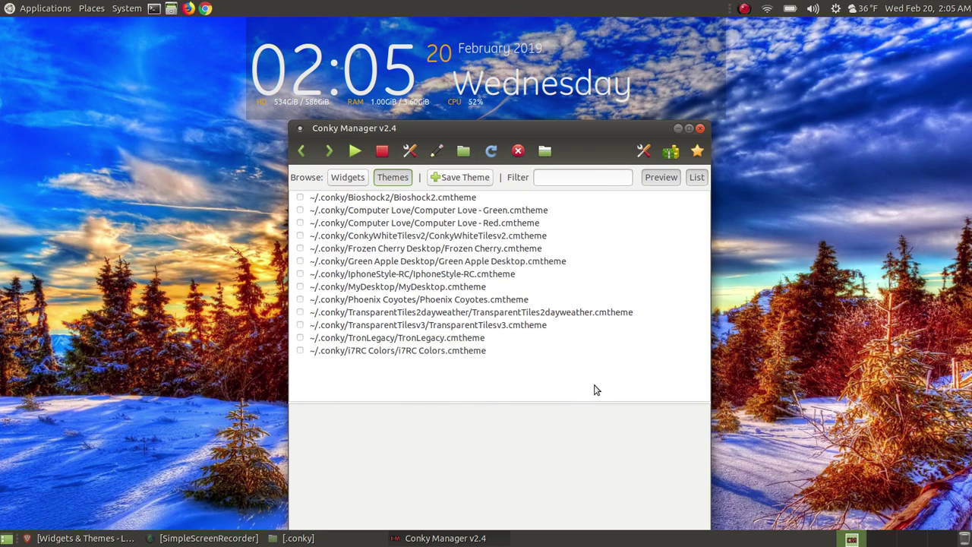
click(461, 339)
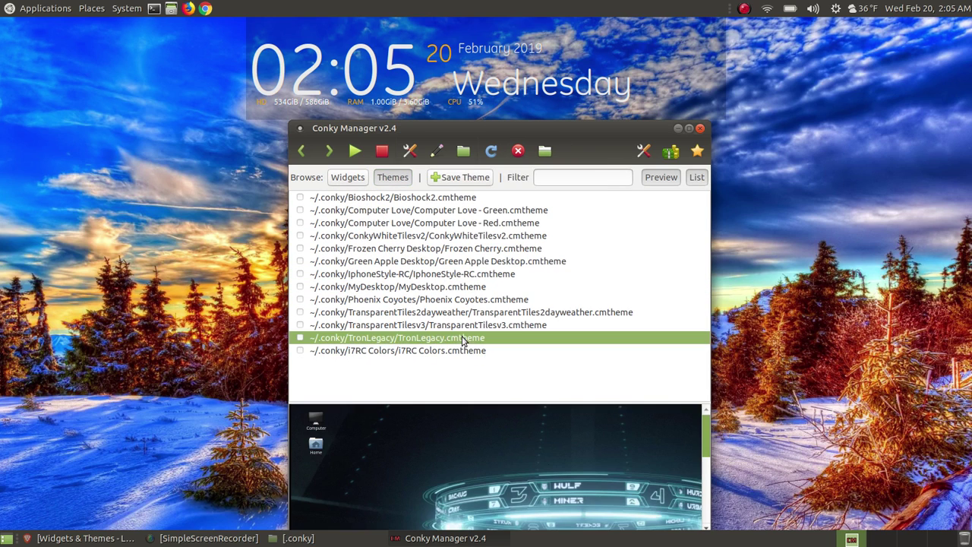
drag(554, 131, 536, 102)
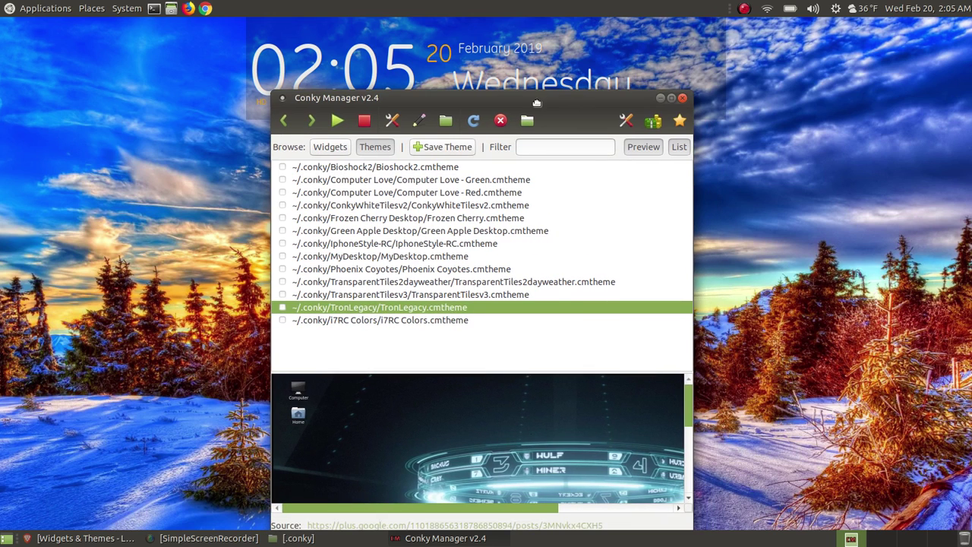
click(281, 308)
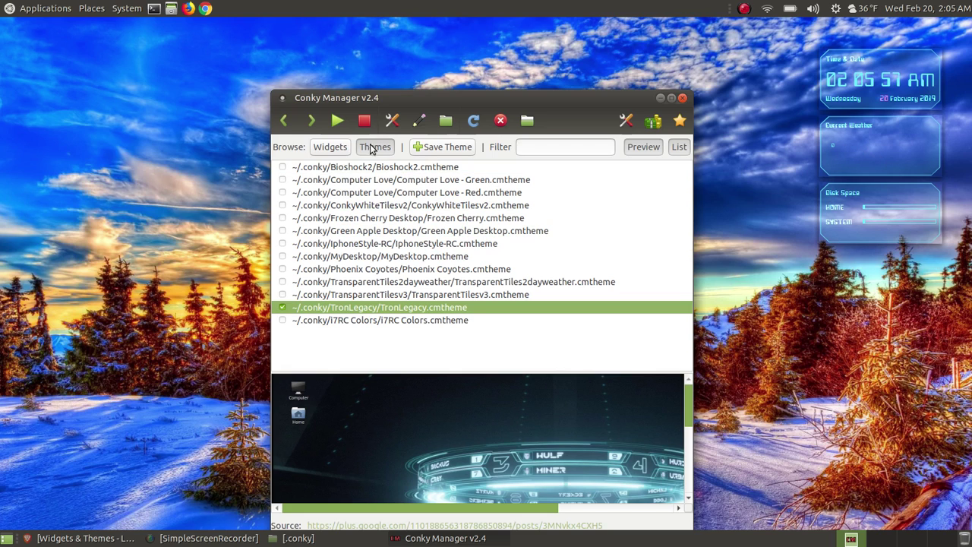
click(337, 122)
- Examine the whole TronLegacy preview image, including its wallpaper and widget layout
scroll(634, 395, down, 1)
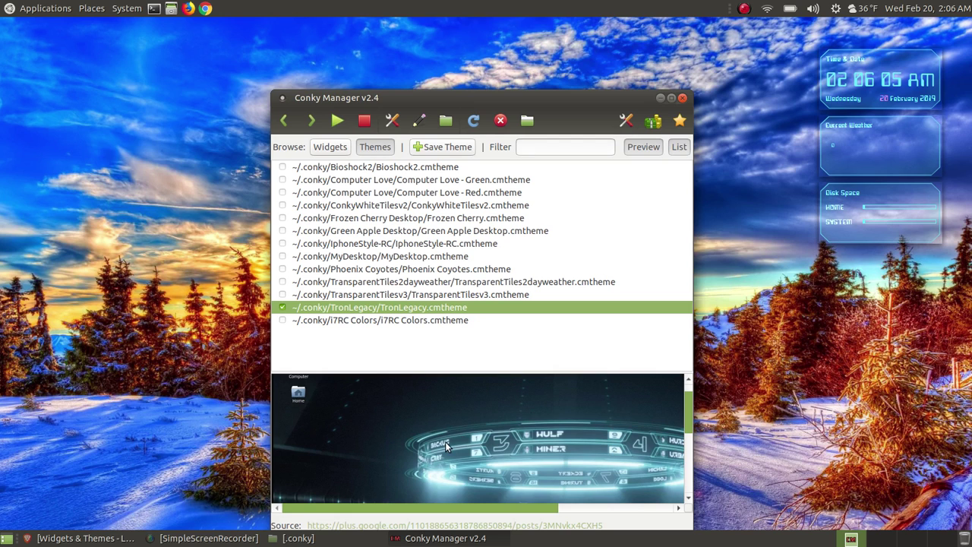
scroll(445, 441, down, 5)
scroll(458, 456, down, 2)
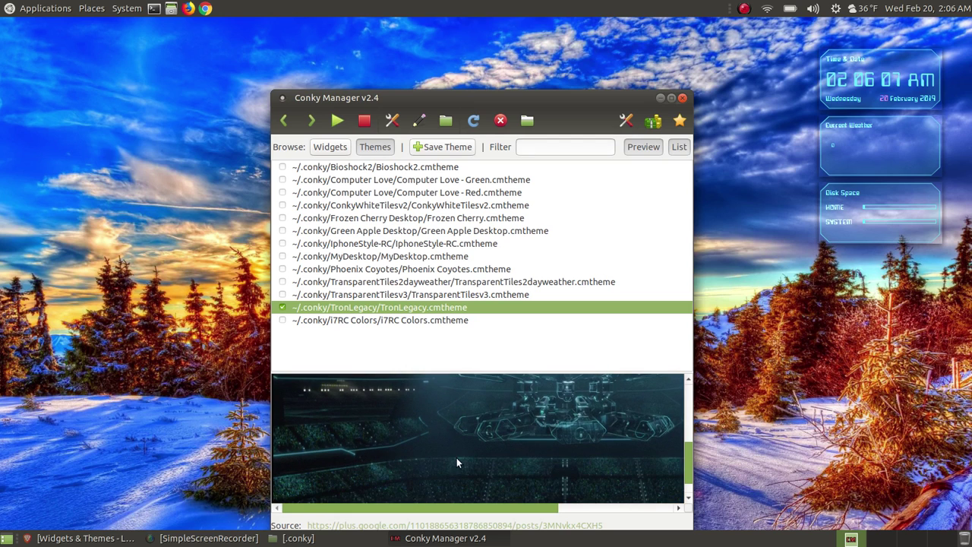
drag(450, 507, 604, 508)
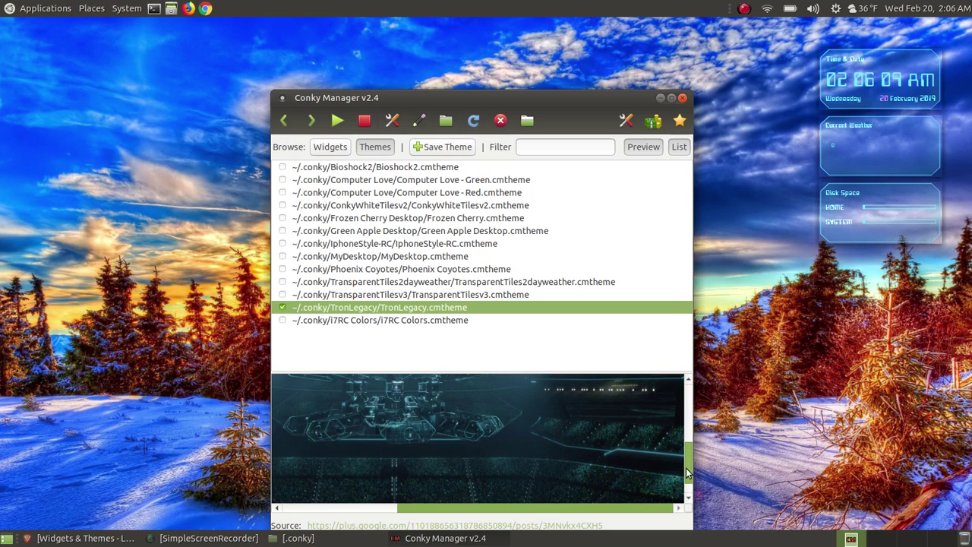
scroll(687, 472, up, 8)
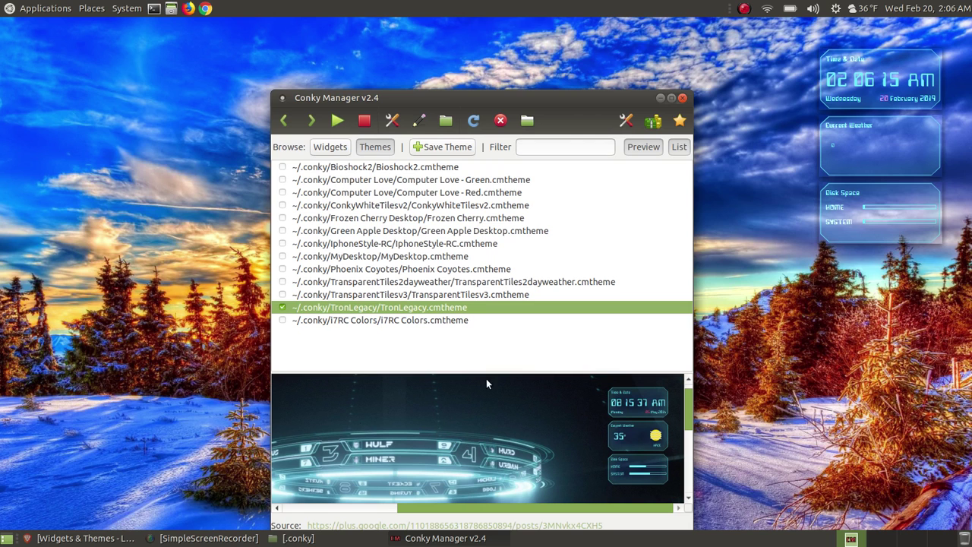
- Switch to the browser and review the Conky Wallpapers and Conky Fonts downloads at the end of the Widgets & Themes page
click(60, 539)
drag(962, 92, 968, 516)
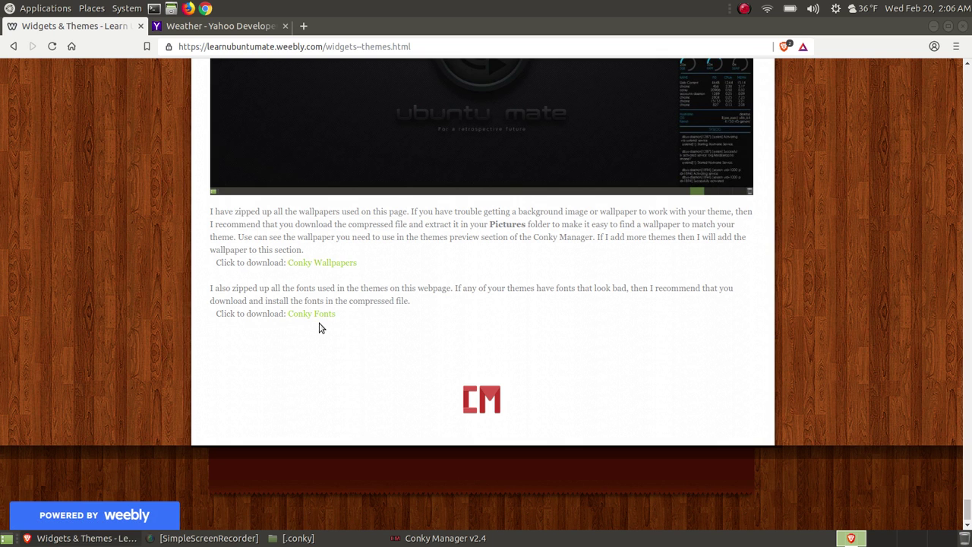
click(933, 27)
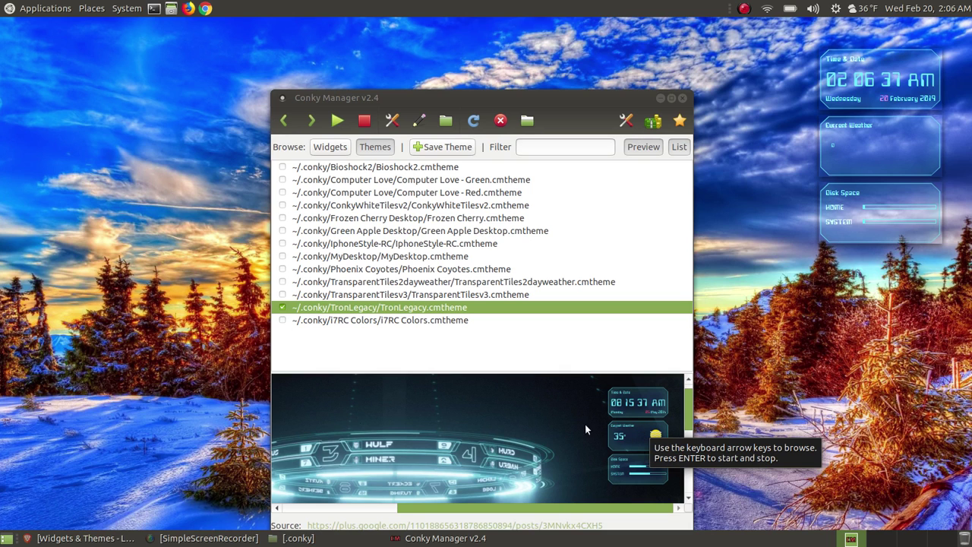
click(86, 539)
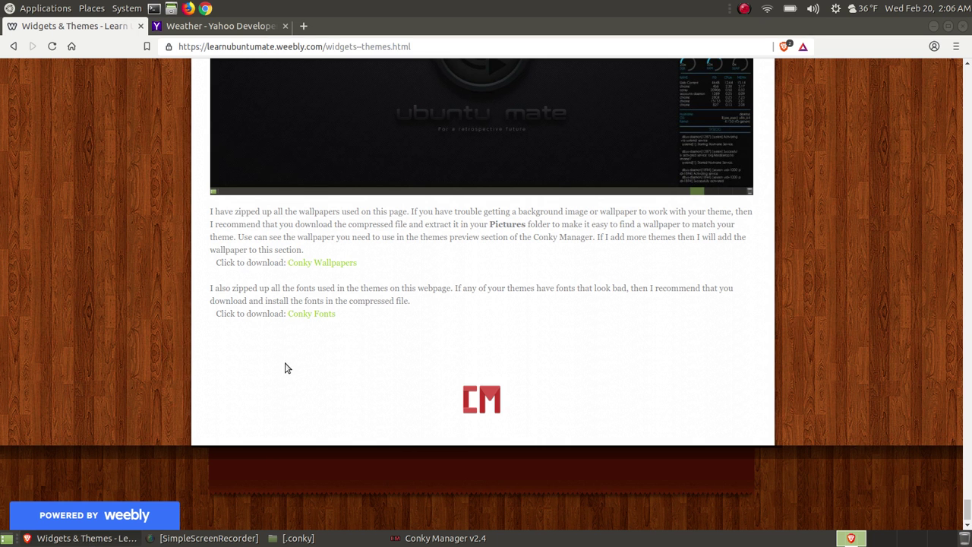
click(932, 26)
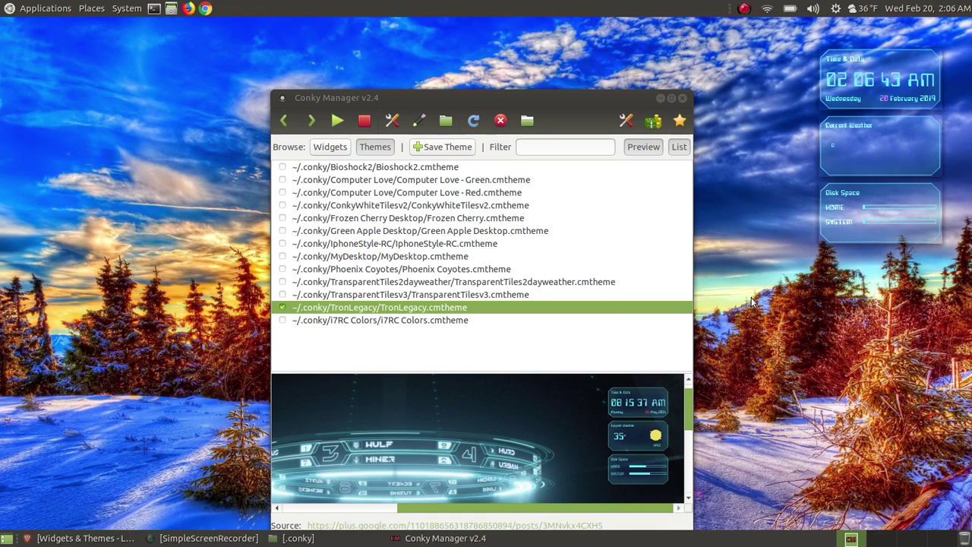
click(84, 537)
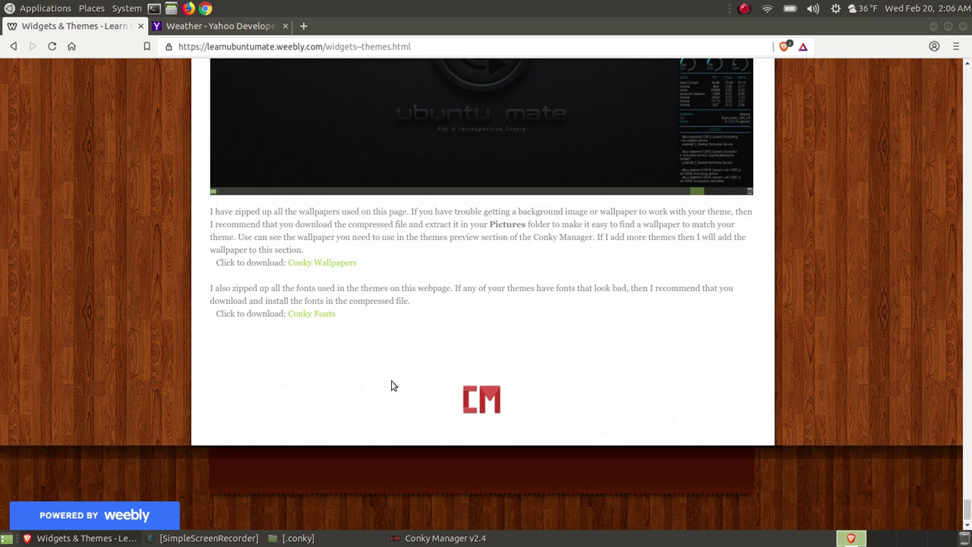
- In the file manager, view the extracted Conky Fonts in the Conky Manager folder under Downloads, and return to Downloads
click(300, 538)
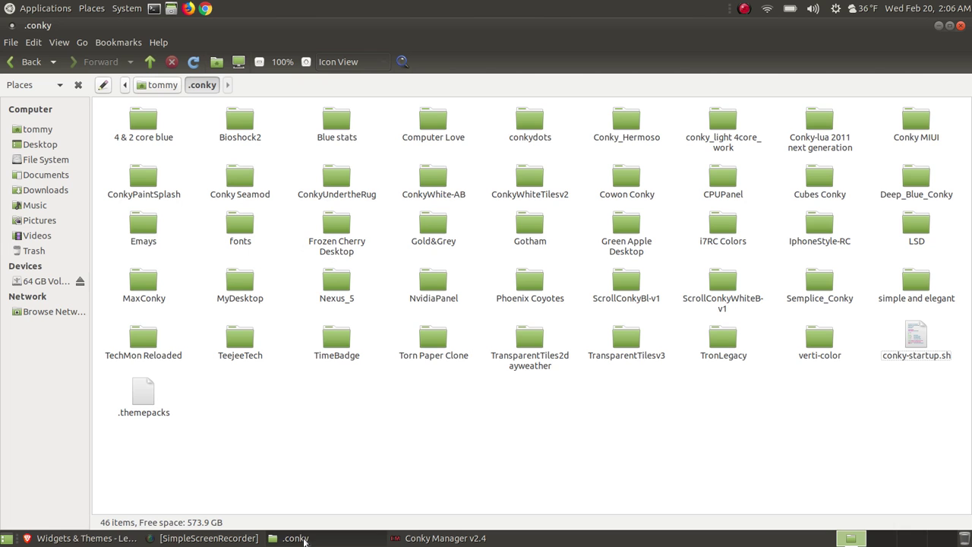
click(41, 191)
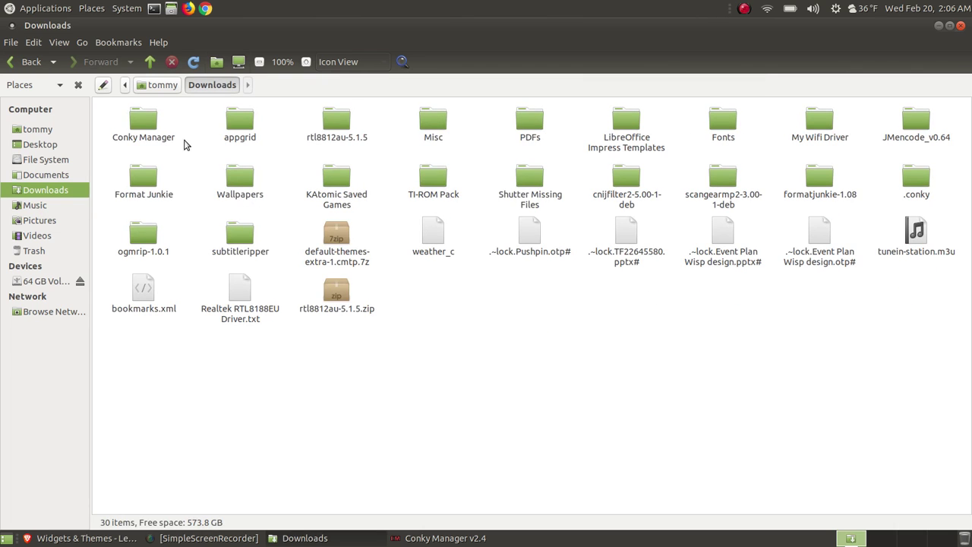
click(152, 120)
double_click(152, 120)
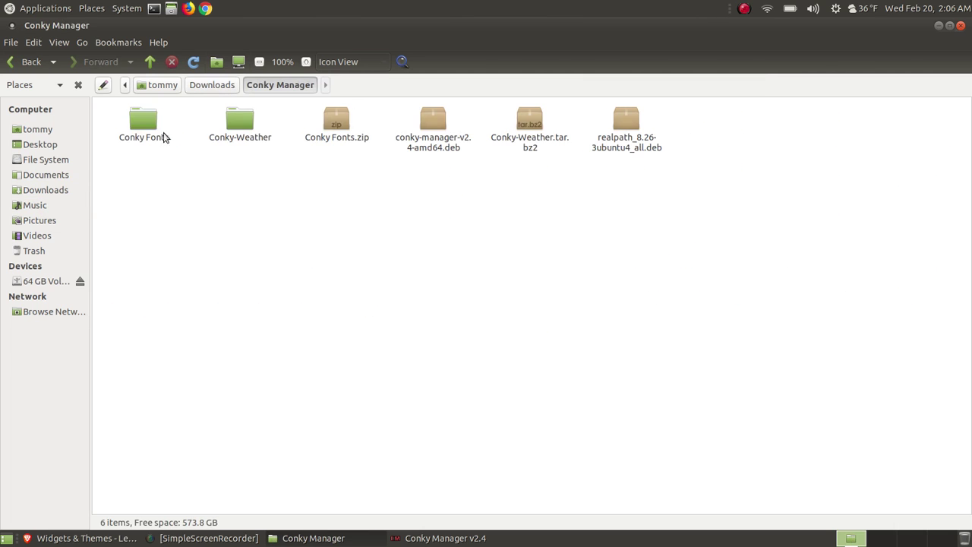
click(139, 126)
double_click(139, 125)
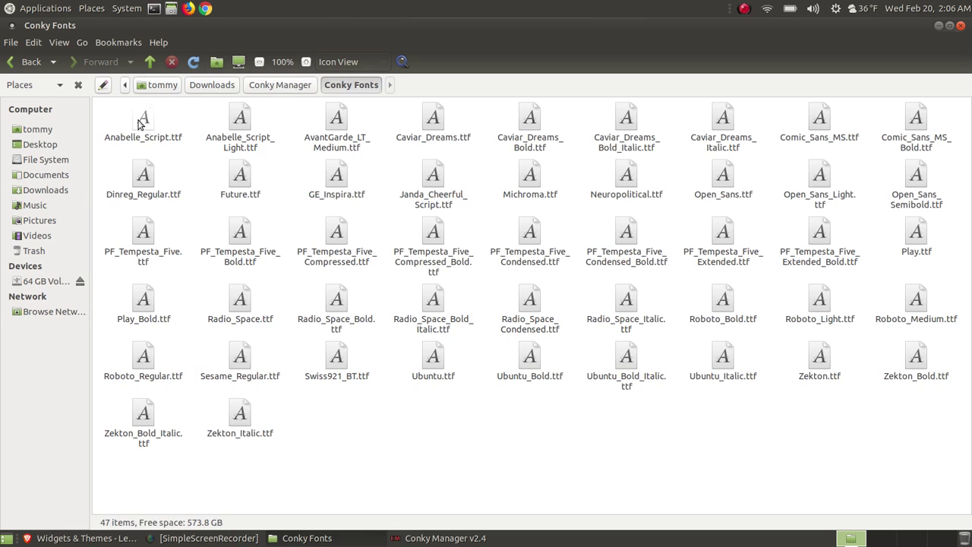
click(18, 64)
click(19, 65)
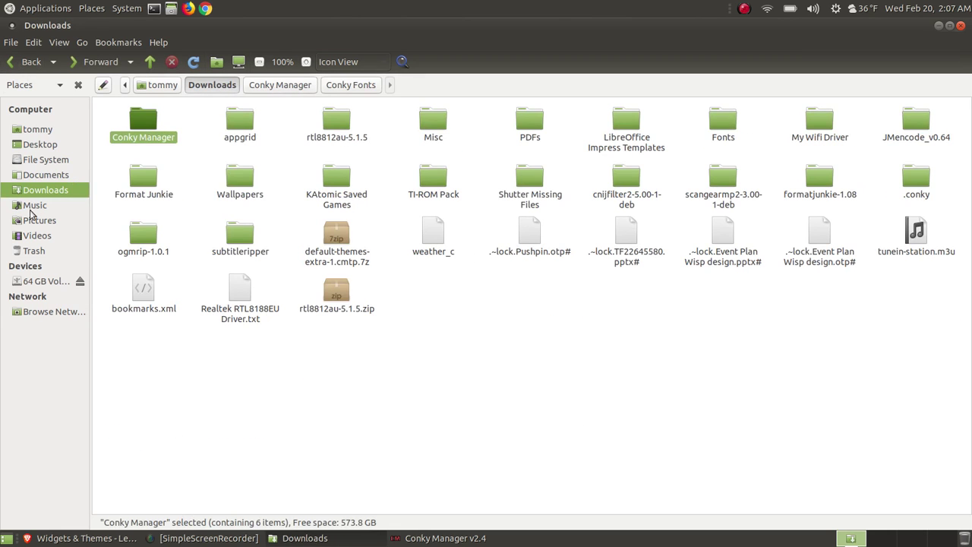
- Check the extraction options of Conky Wallpapers.zip in Pictures/Wallpapers, and open the extracted Conky Wallpapers folder
click(50, 222)
double_click(336, 233)
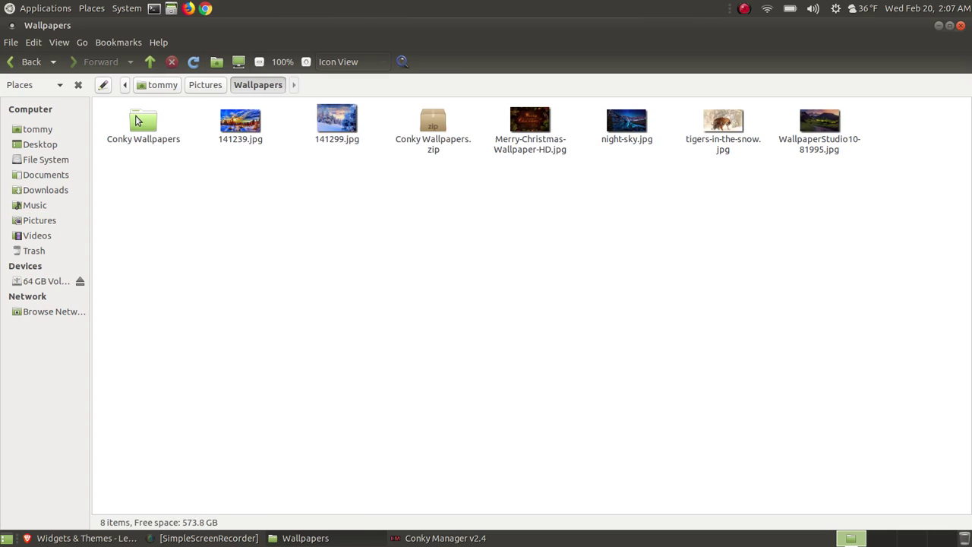
click(420, 130)
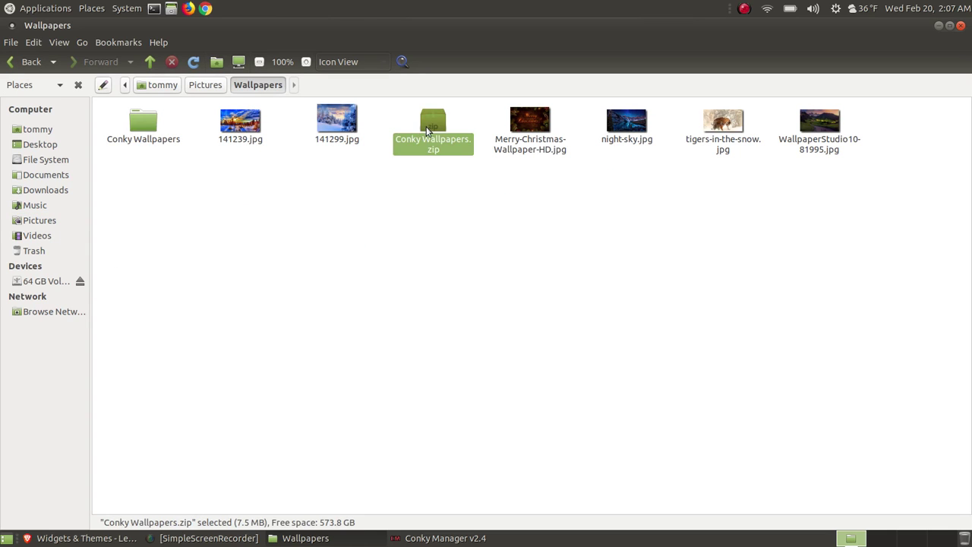
right_click(427, 131)
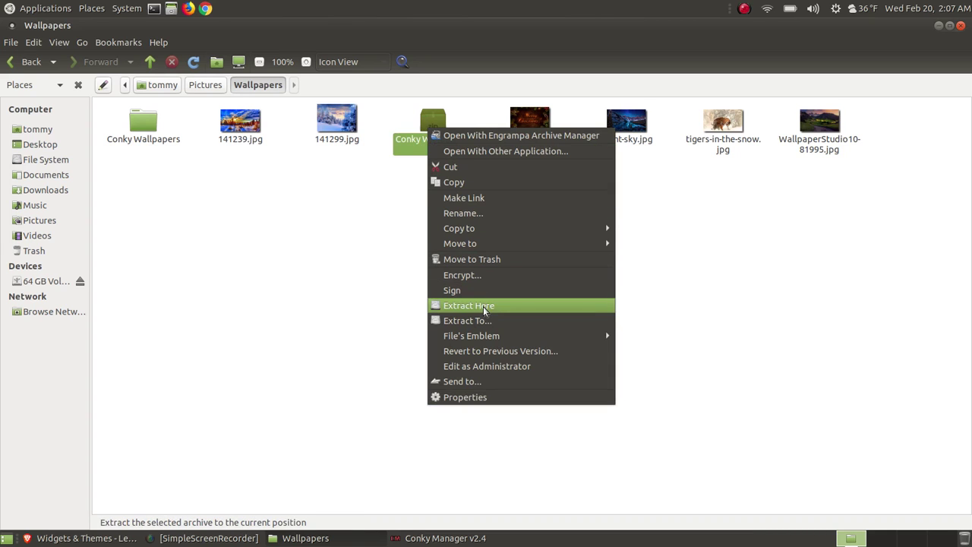
click(131, 196)
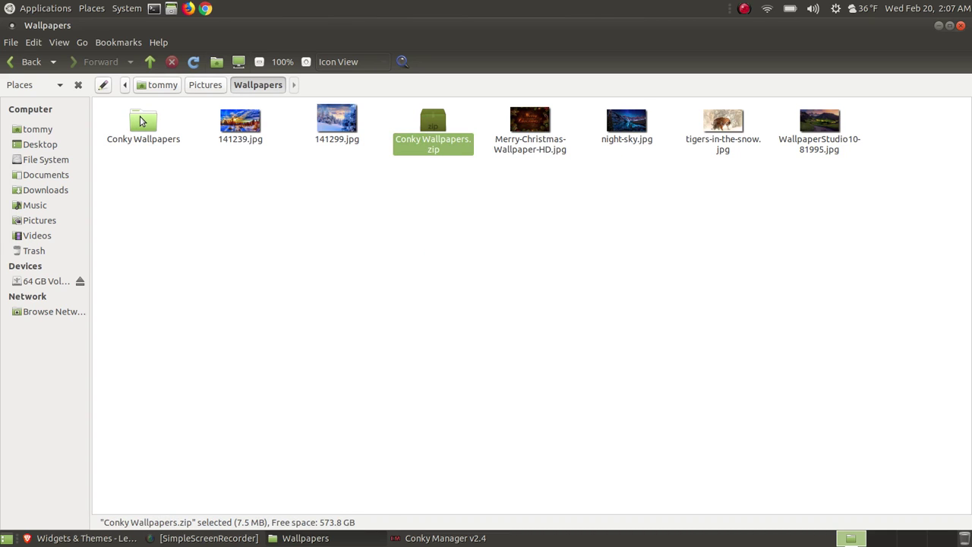
double_click(139, 116)
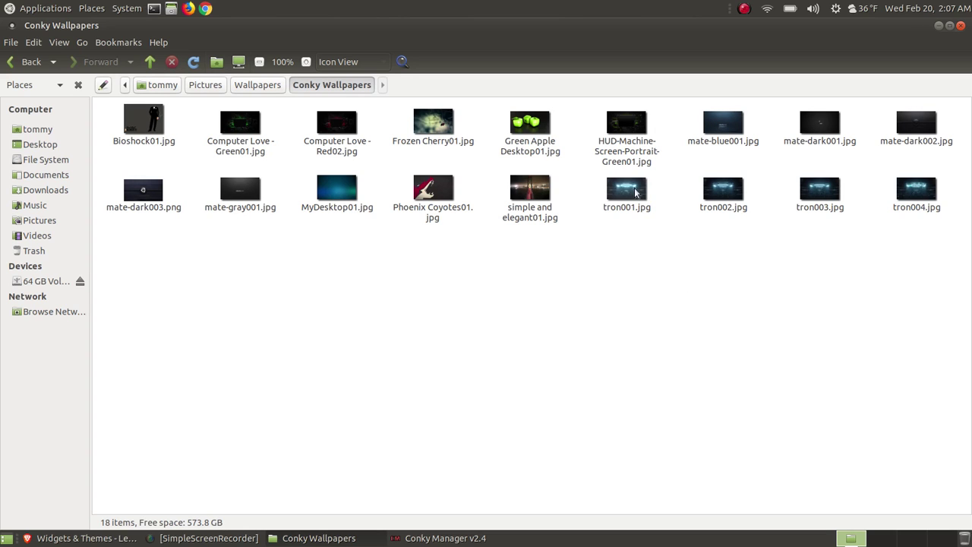
- Check the wallpaper in Conky Manager's TronLegacy preview, and return to the Conky Wallpapers folder
click(445, 537)
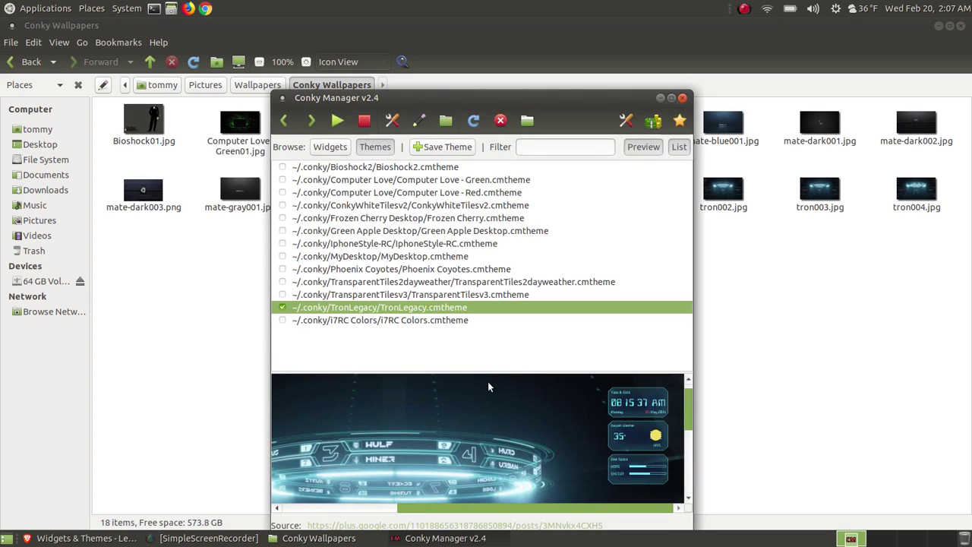
scroll(483, 377, down, 1)
drag(500, 507, 460, 483)
click(735, 391)
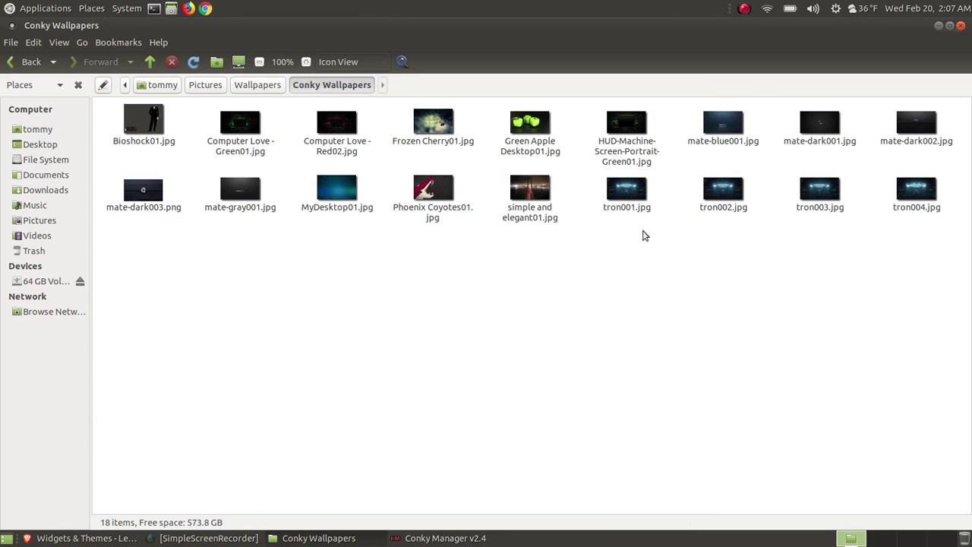
- Open tron001.jpg, compare it with the theme preview, browse to tron004.jpg and set that image as the desktop background
double_click(630, 196)
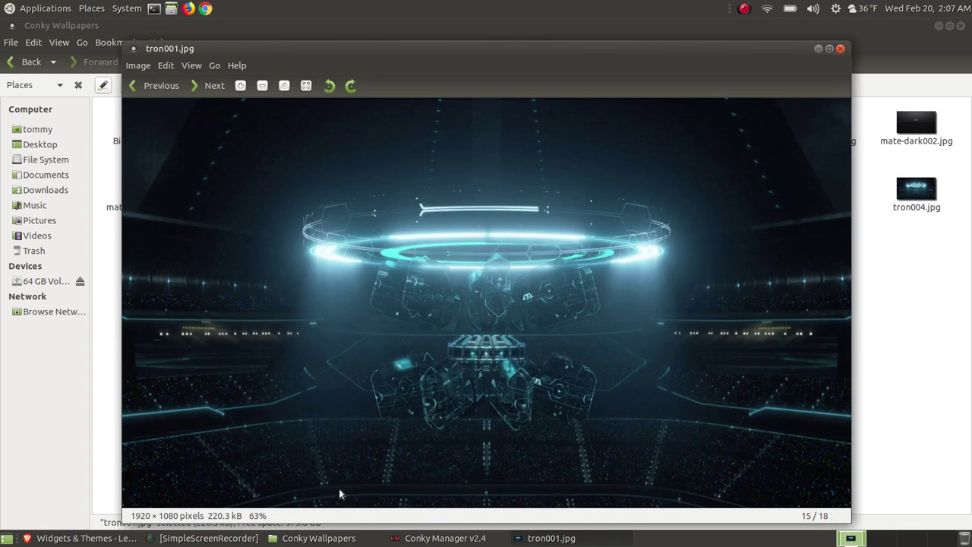
click(448, 537)
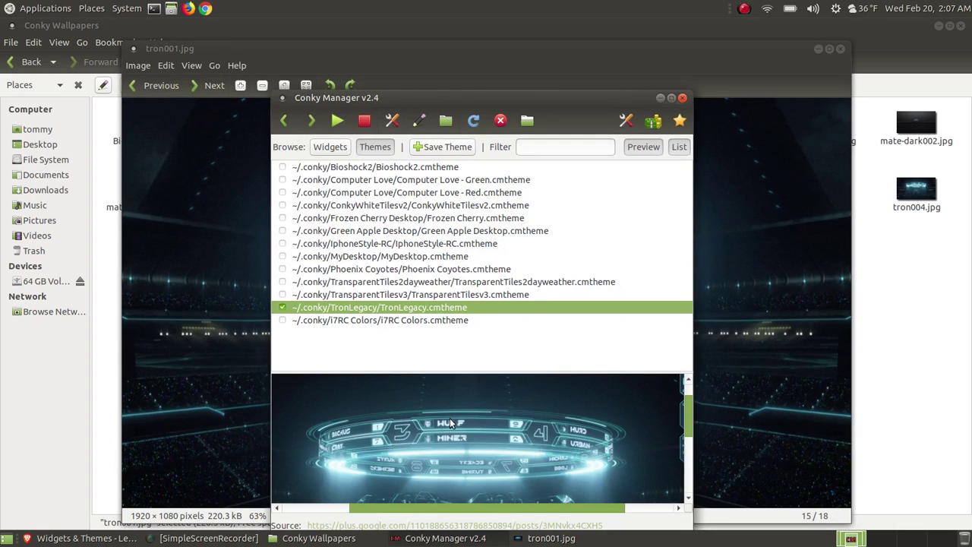
click(661, 98)
click(190, 88)
click(192, 87)
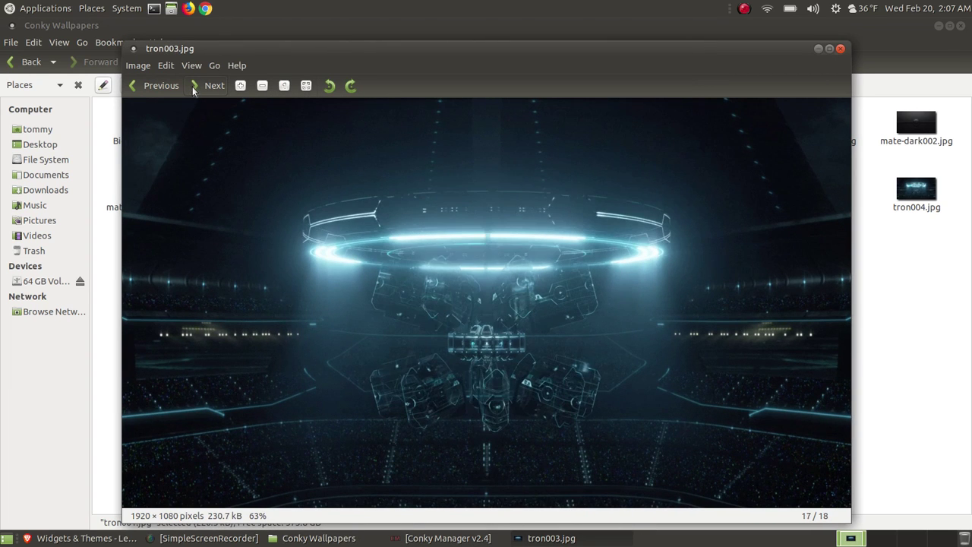
click(192, 87)
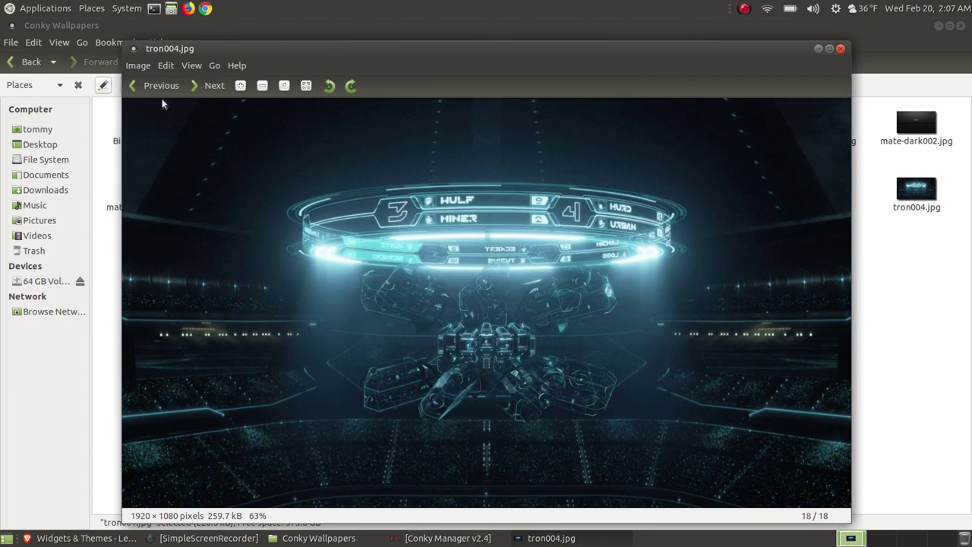
click(137, 65)
click(199, 157)
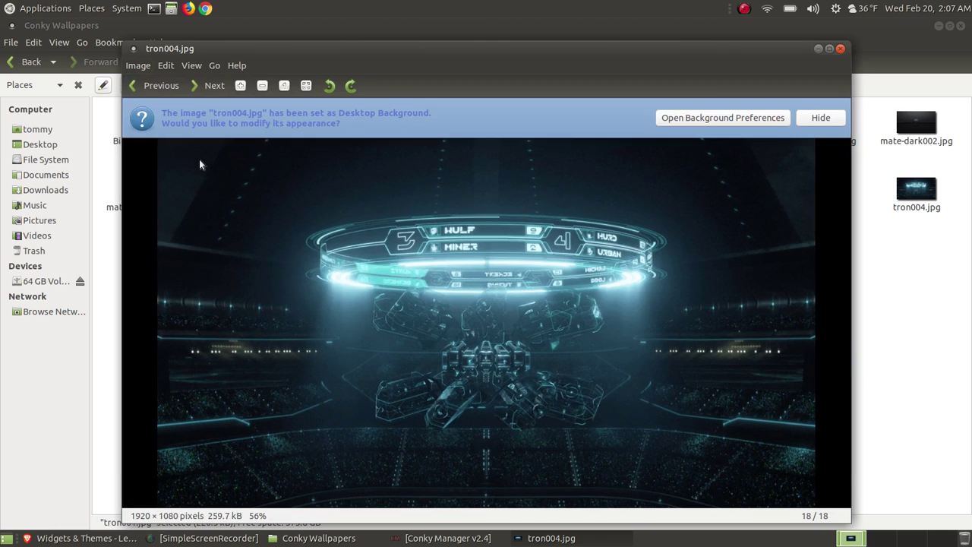
- Close the image viewer and minimize the file manager and browser to reveal the desktop
click(840, 48)
click(937, 28)
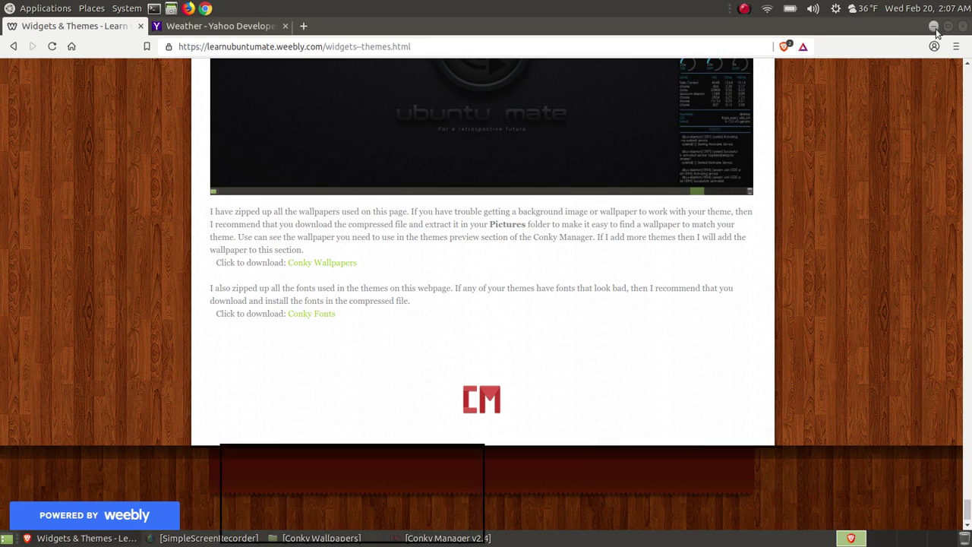
click(927, 22)
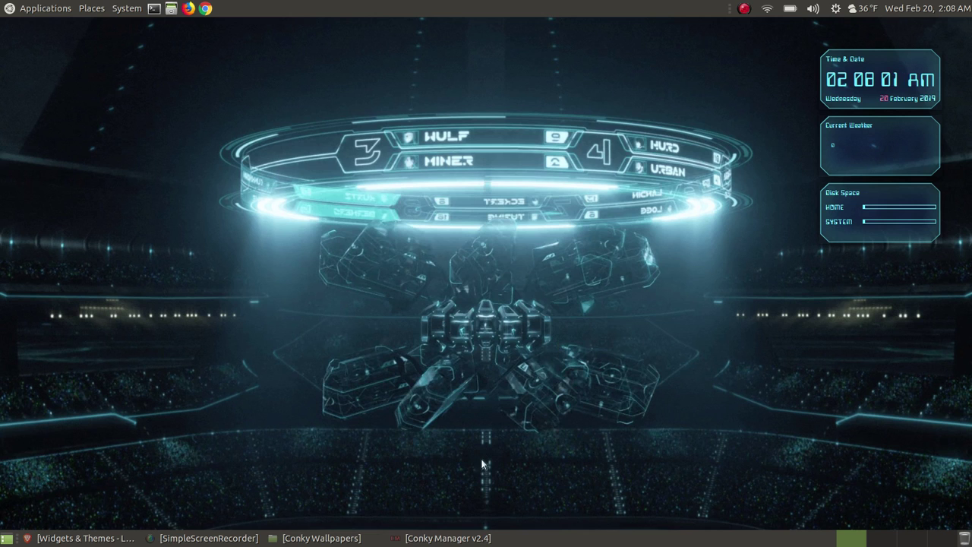
- Restore Conky Manager and locate the enabled TronLegacy widgets in the widget list
click(469, 539)
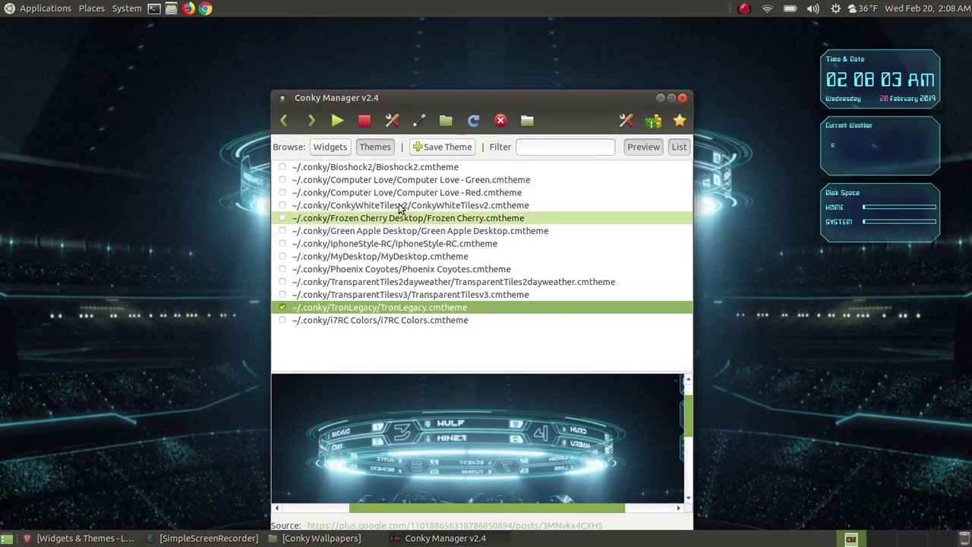
click(330, 146)
scroll(449, 218, down, 10)
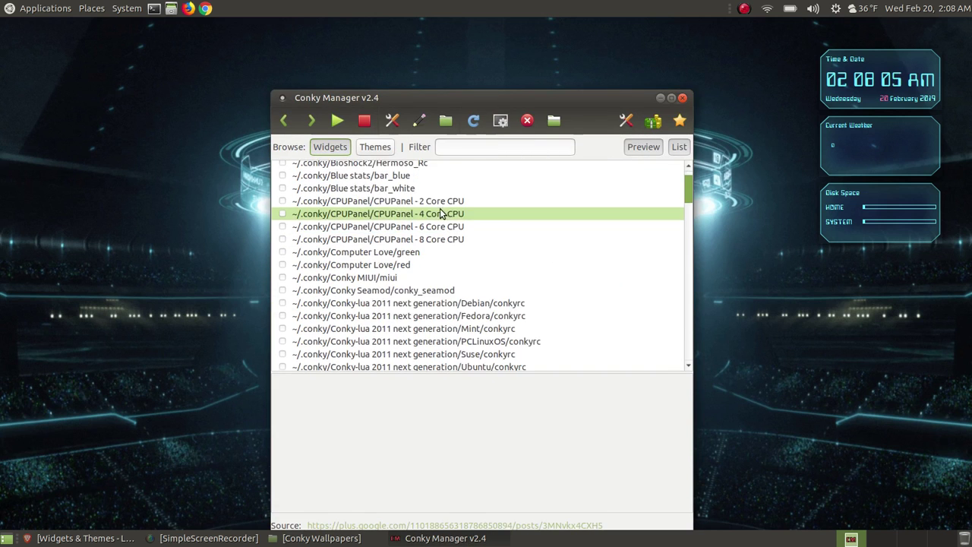
scroll(417, 227, down, 10)
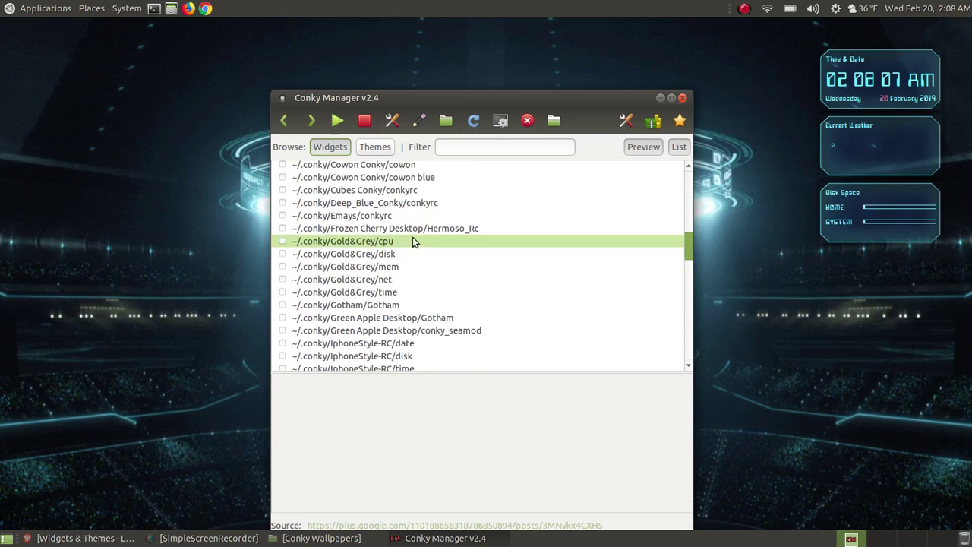
scroll(398, 296, down, 10)
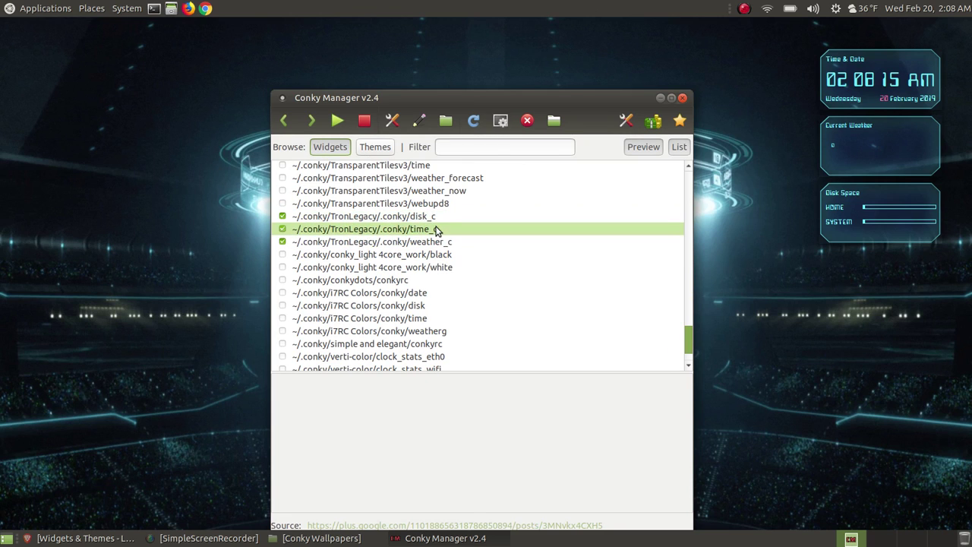
- Read the Widgets & Themes web page's instructions on editing TronLegacy and moving disk_c, and return to Conky Manager
click(68, 537)
drag(965, 524, 966, 349)
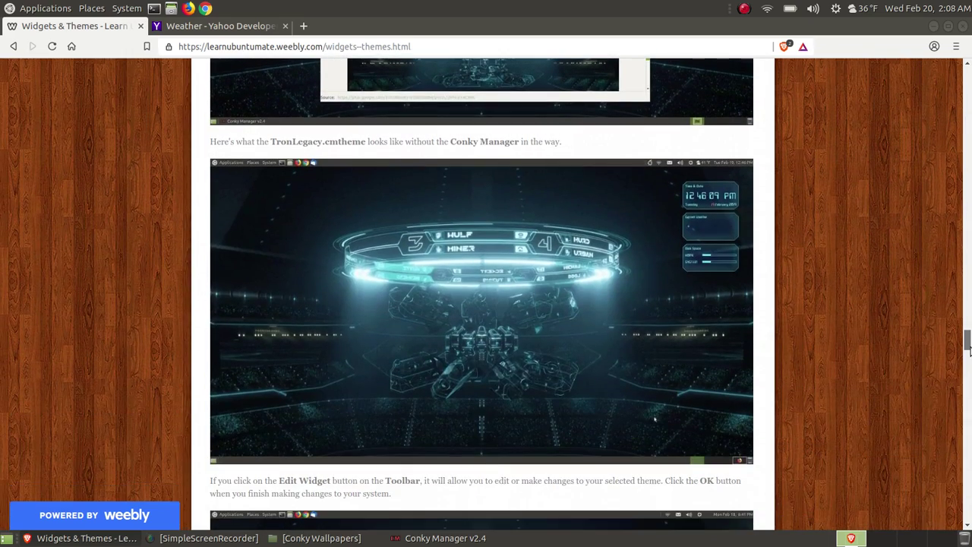
scroll(658, 307, down, 5)
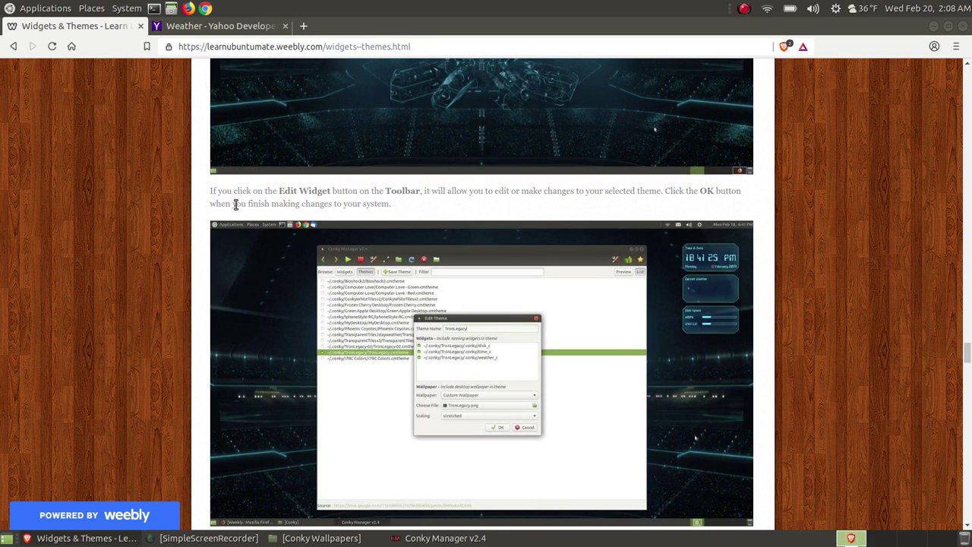
scroll(546, 262, down, 3)
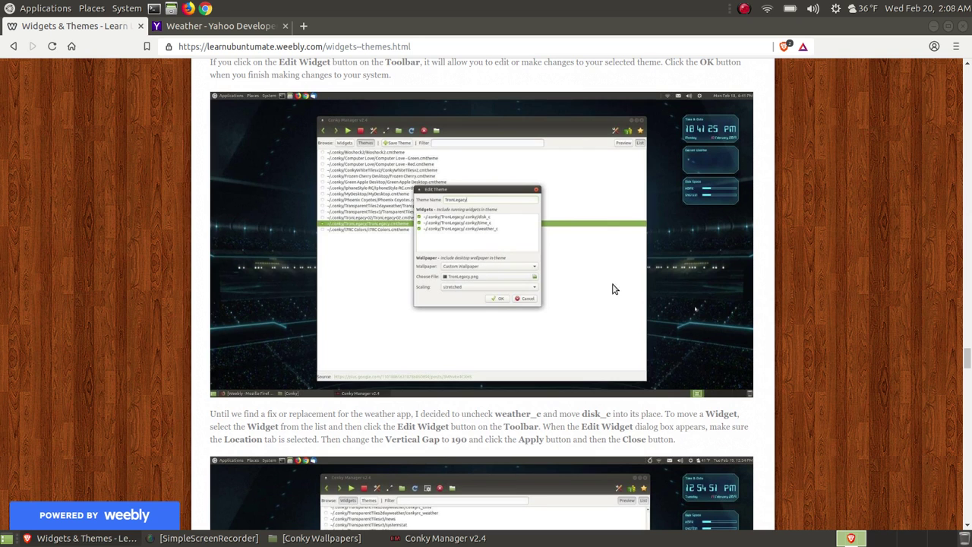
scroll(727, 278, down, 5)
scroll(722, 325, down, 4)
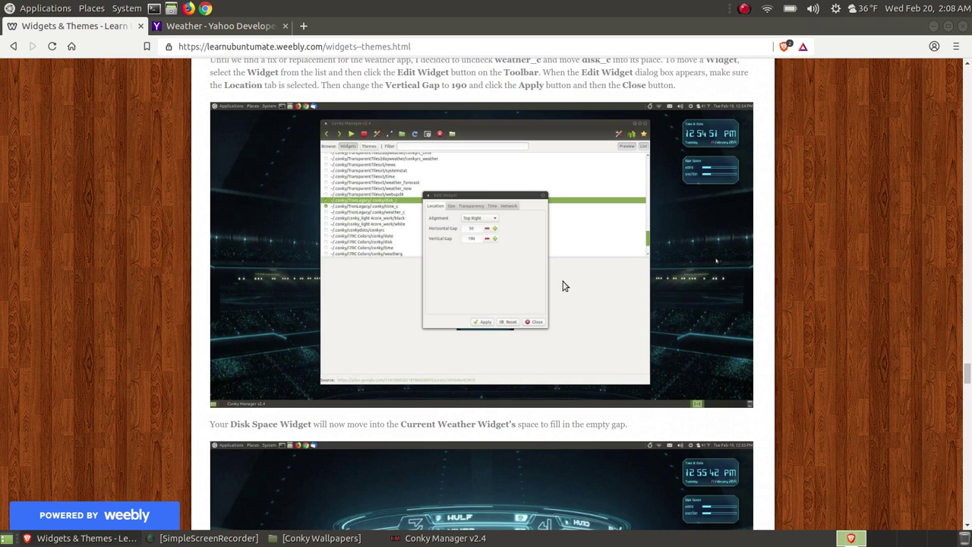
scroll(556, 272, up, 2)
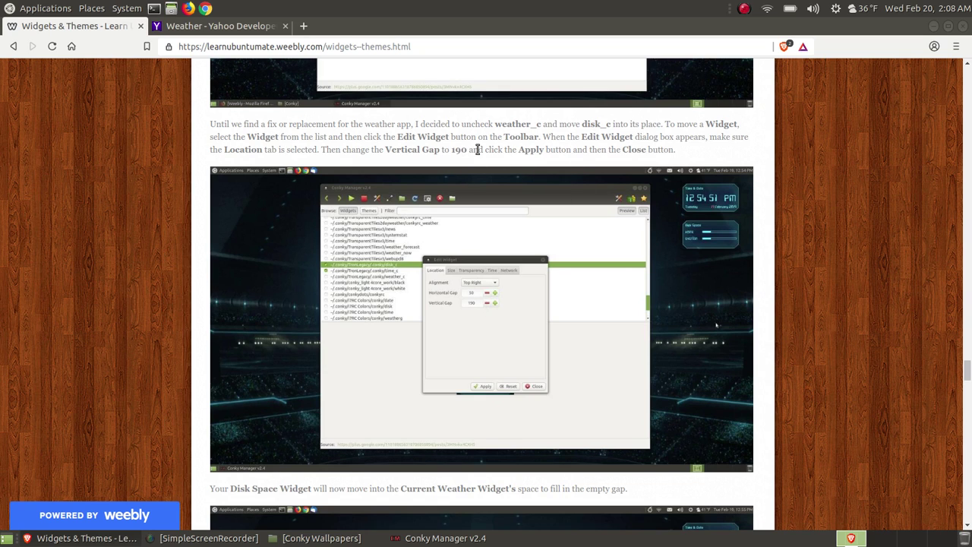
click(935, 26)
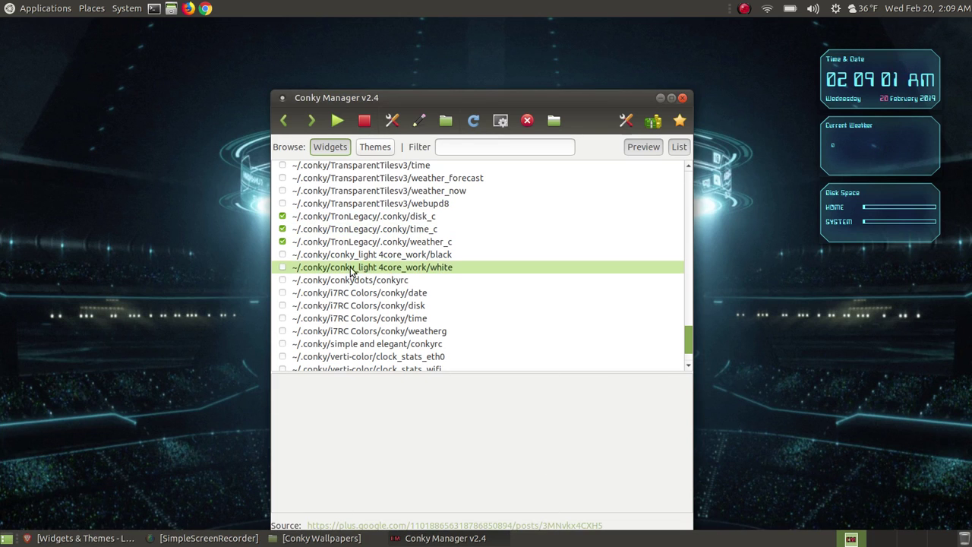
- Disable TronLegacy's weather_c widget and open its disk_c widget for editing
click(282, 242)
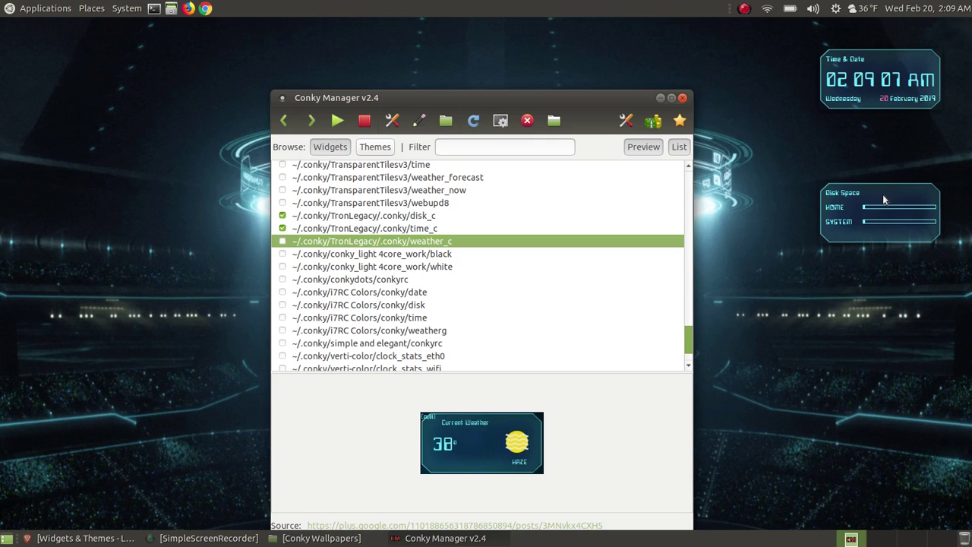
click(417, 219)
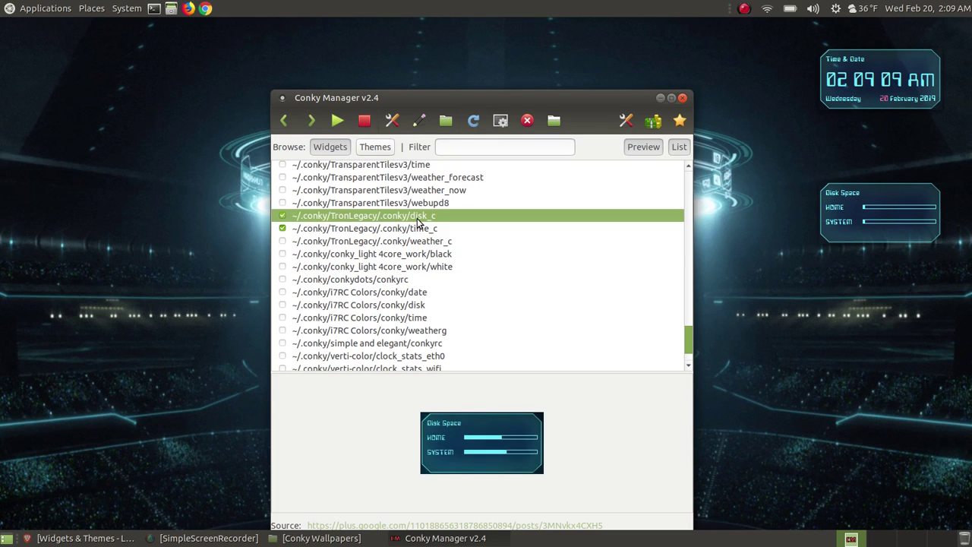
click(392, 121)
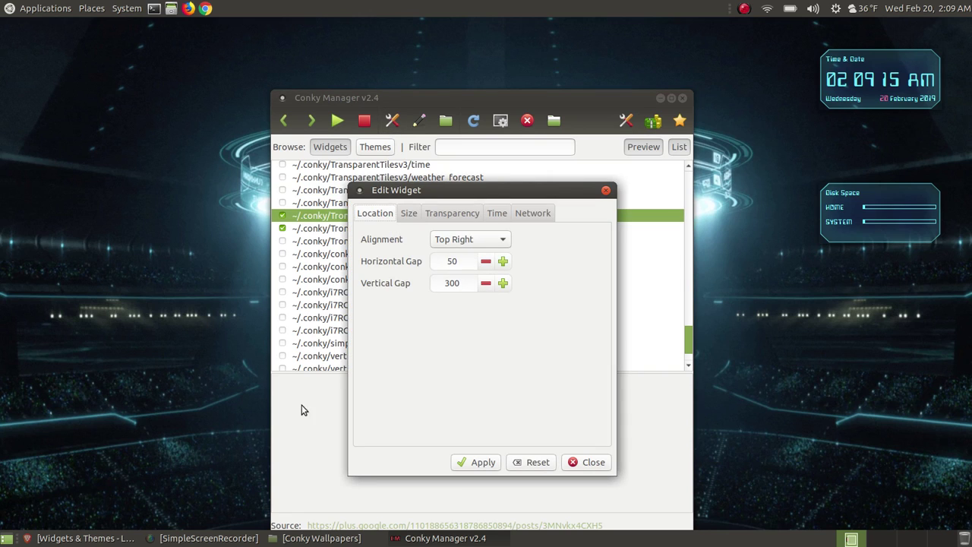
- Check the Vertical Gap value for disk_c in the web guide, and return to the widget's settings
click(80, 537)
scroll(650, 302, down, 10)
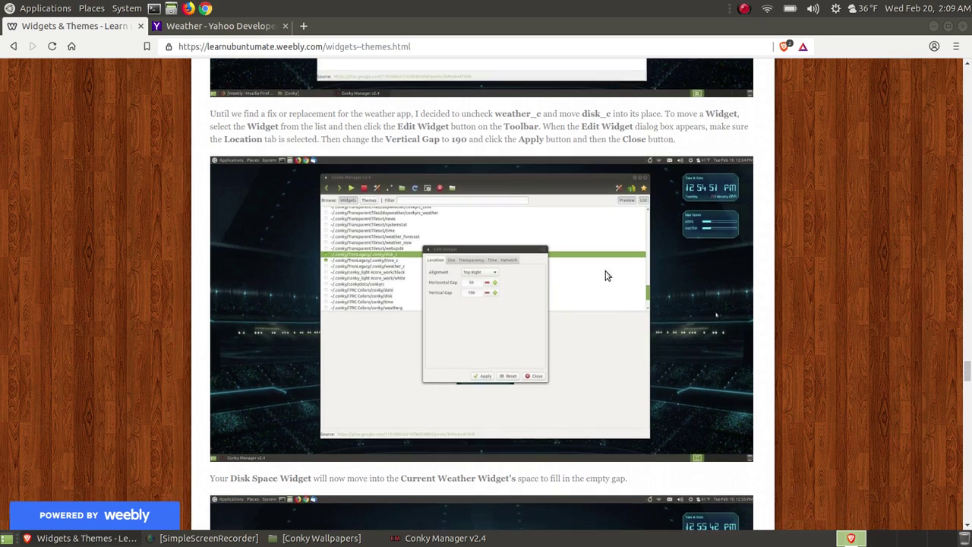
scroll(537, 330, down, 3)
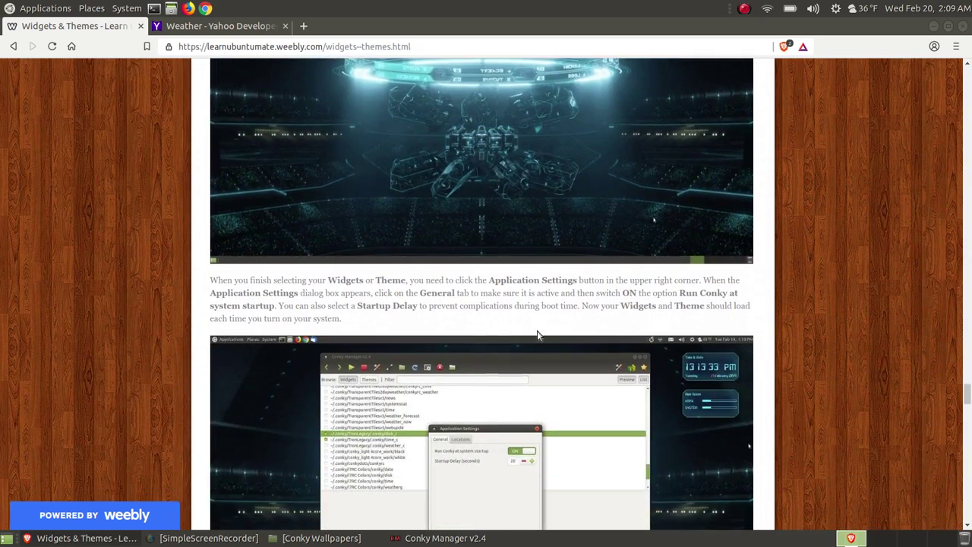
scroll(534, 330, up, 5)
scroll(522, 308, up, 10)
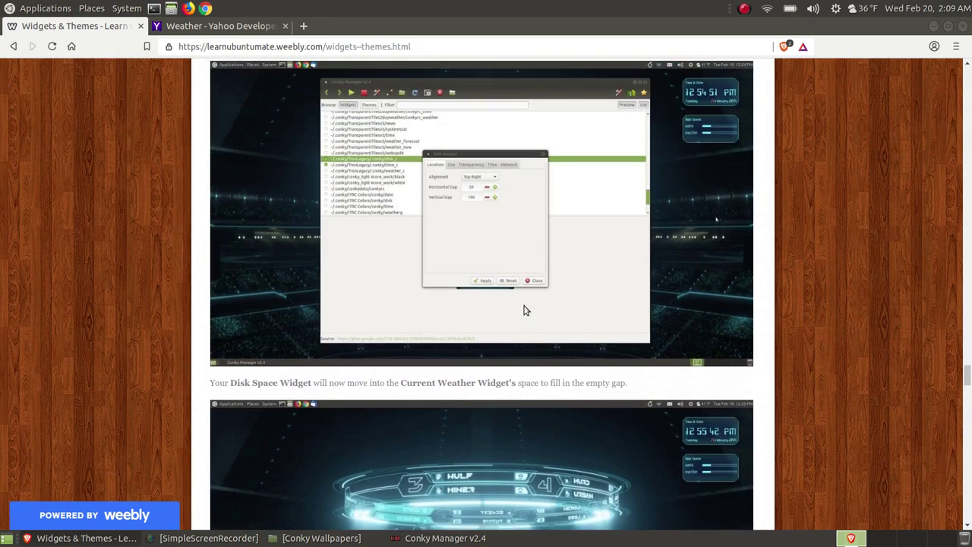
scroll(524, 310, up, 4)
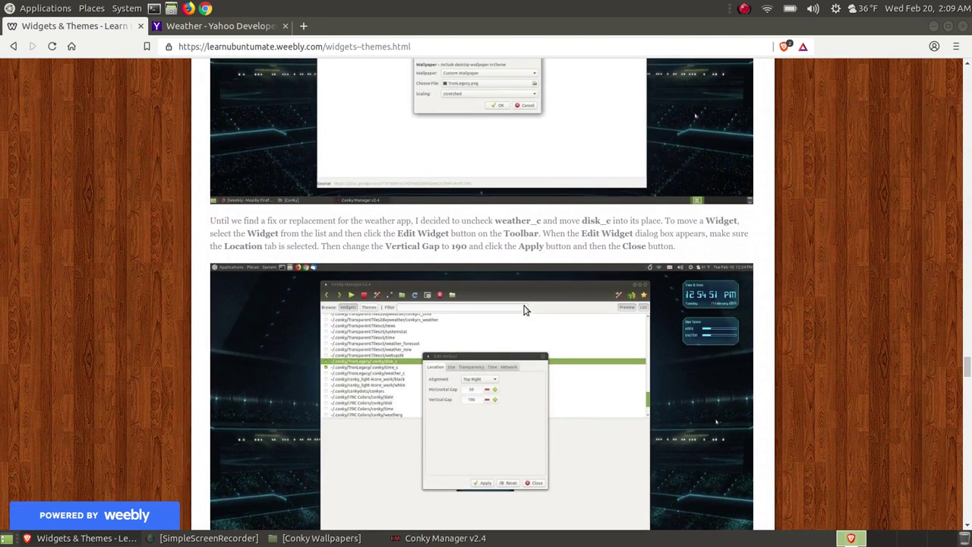
scroll(521, 288, down, 2)
scroll(521, 289, down, 2)
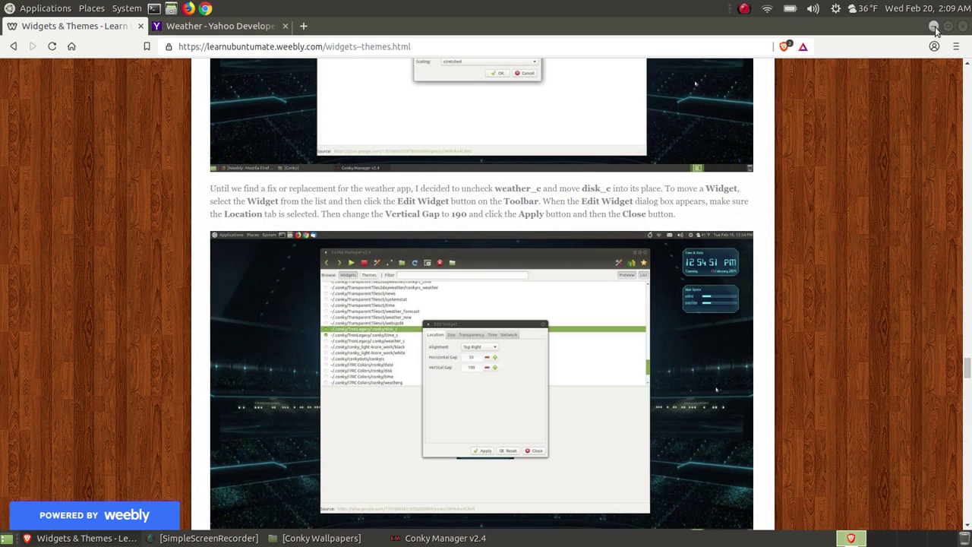
drag(439, 214, 480, 215)
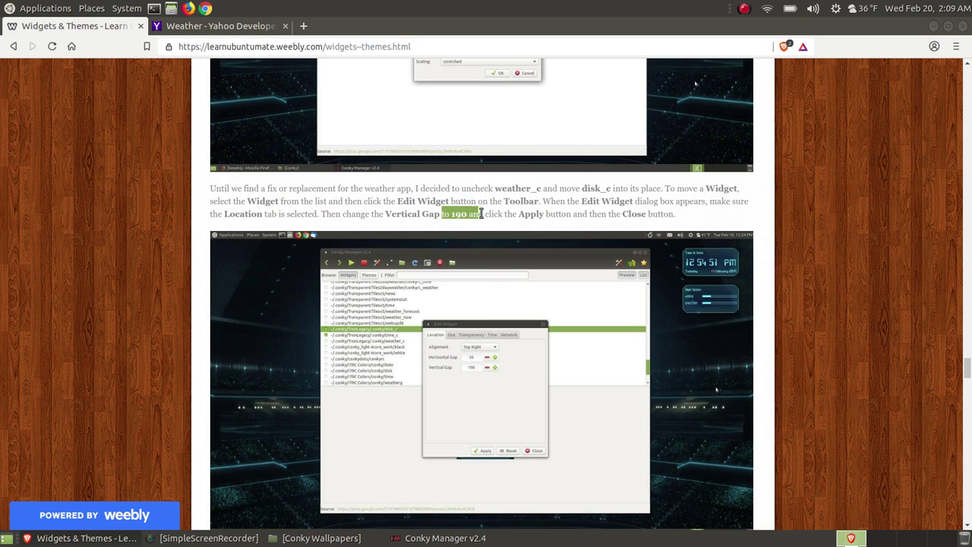
click(934, 25)
- Set the disk_c widget's vertical gap to 190, apply it, and view the result on the desktop
drag(465, 283, 435, 283)
text(190)
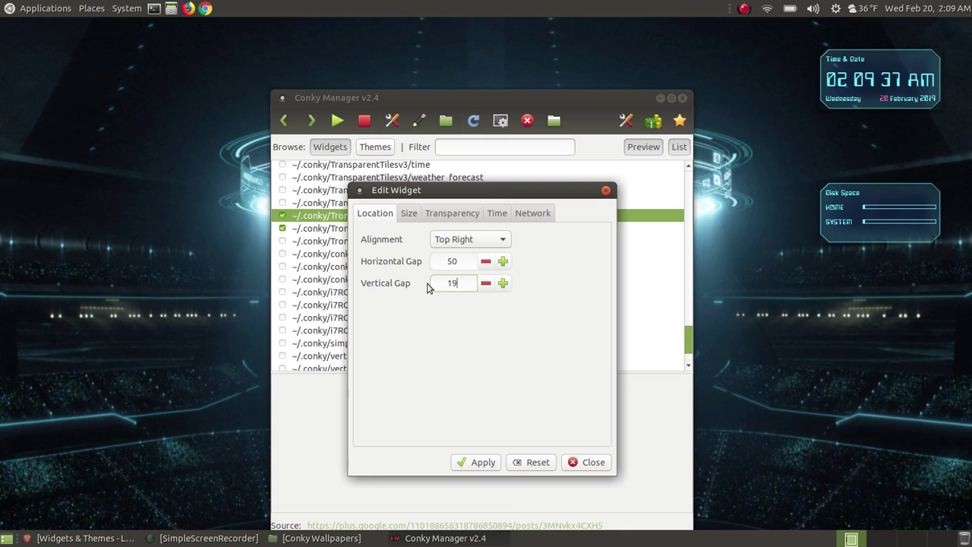
click(476, 462)
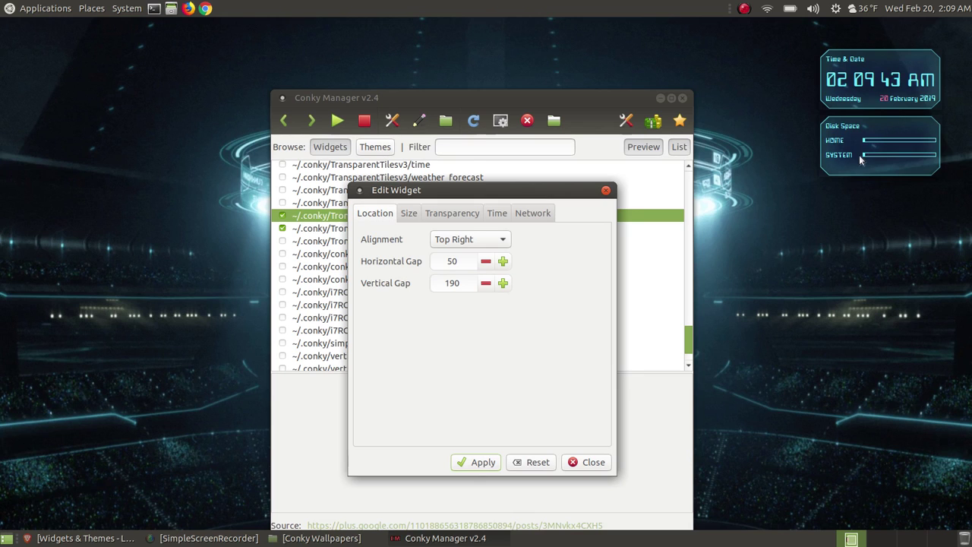
click(574, 463)
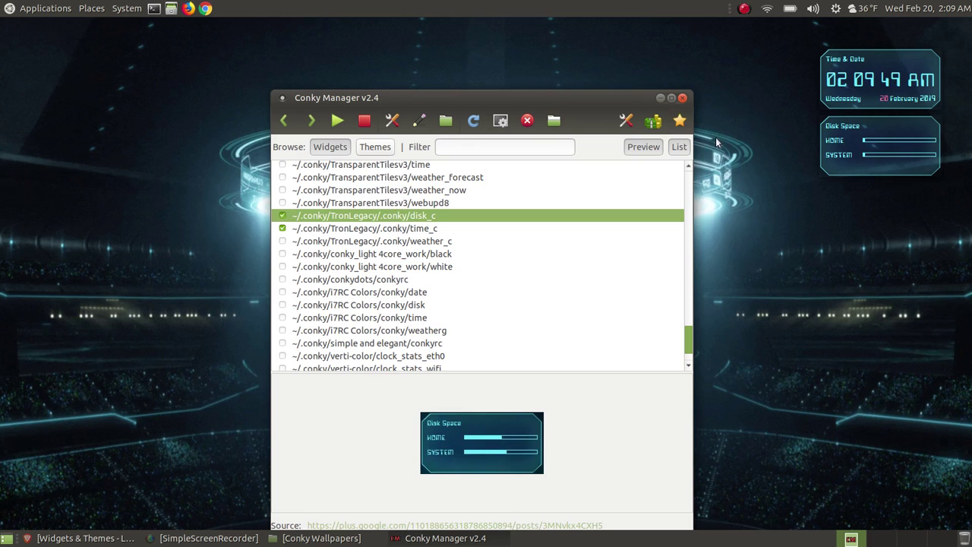
click(661, 98)
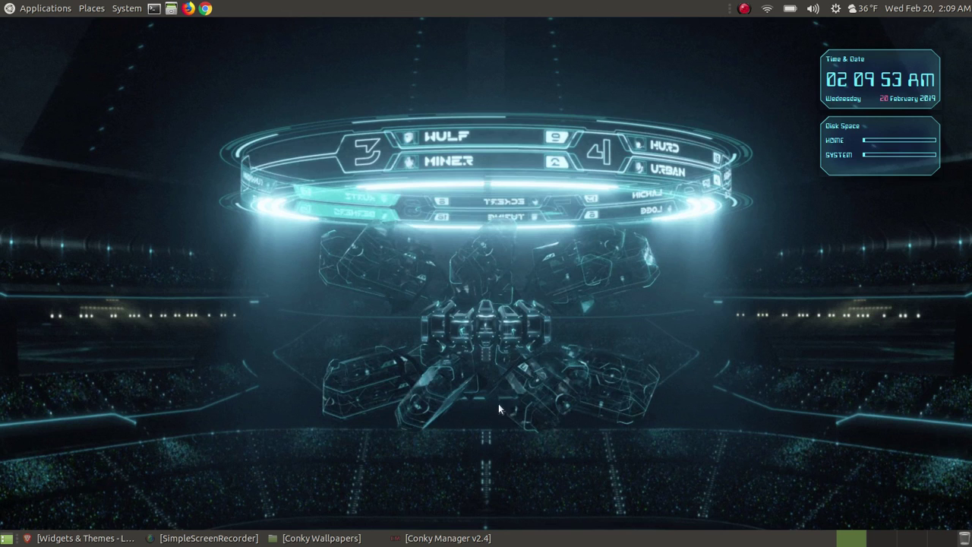
- Restore Conky Manager and review the general options and theme locations in its application settings
click(455, 537)
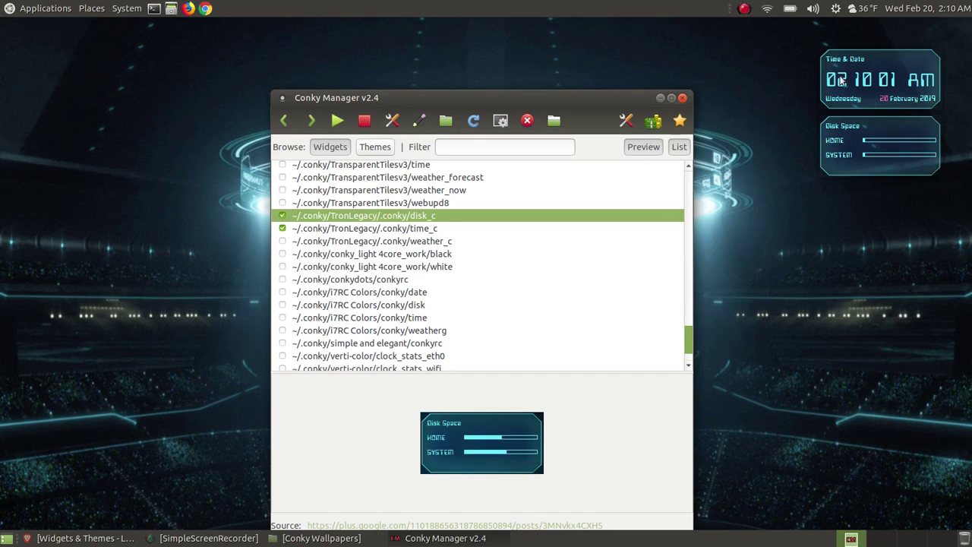
drag(590, 102, 584, 69)
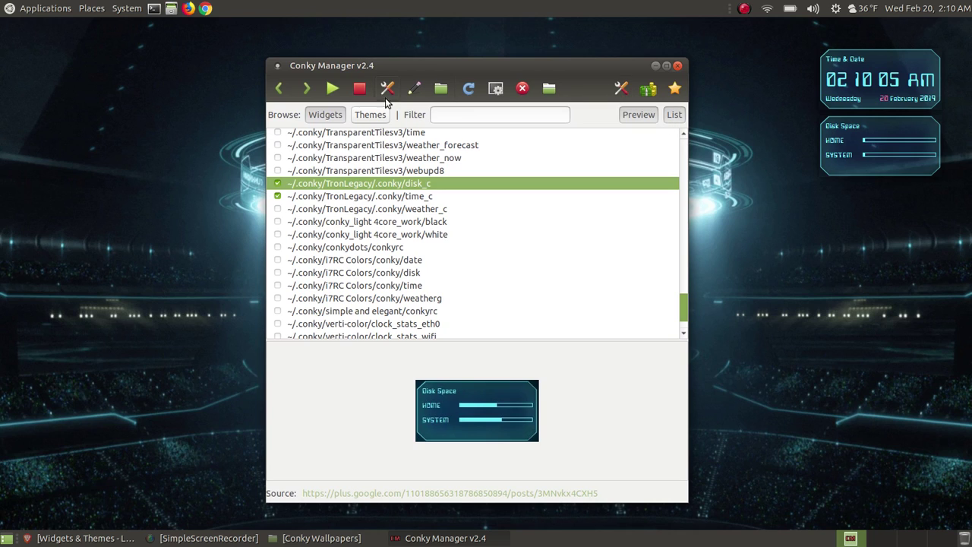
click(621, 90)
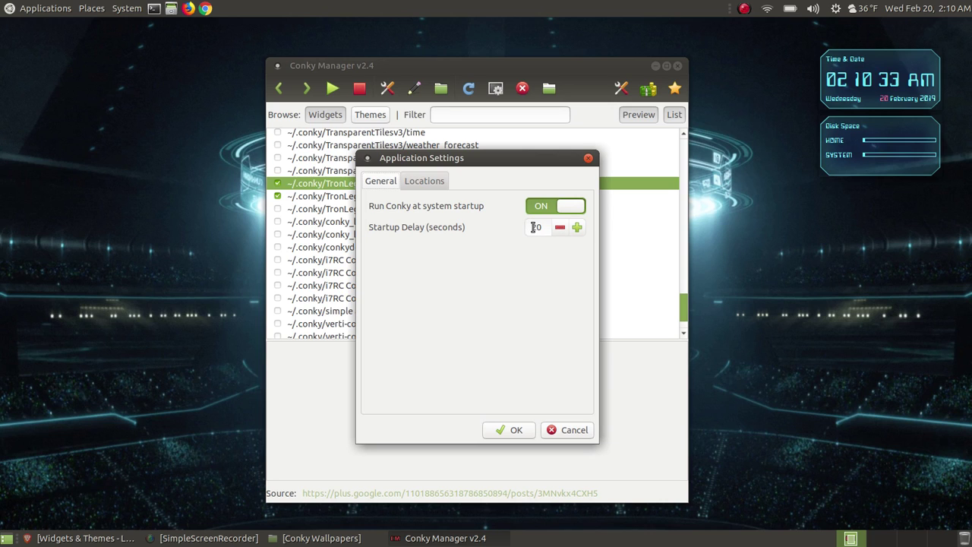
click(427, 184)
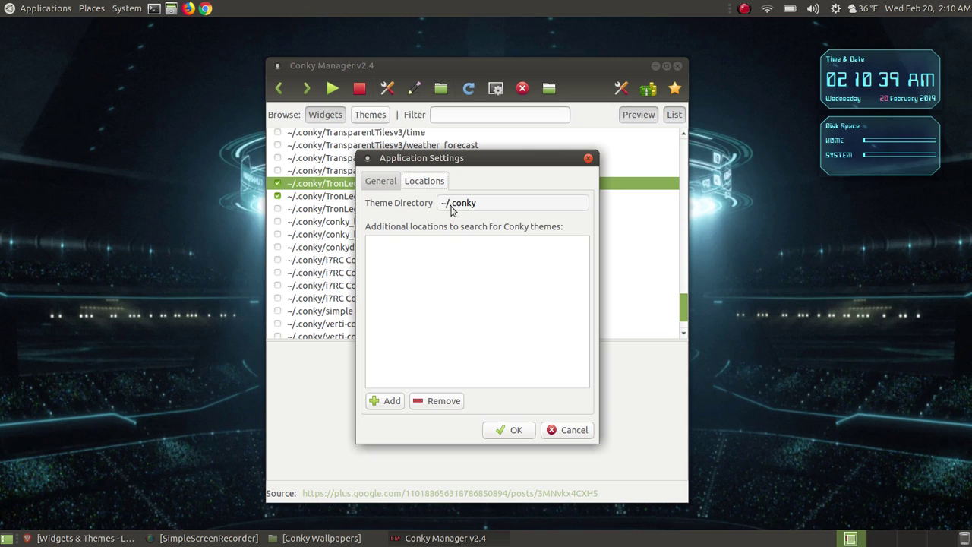
click(382, 183)
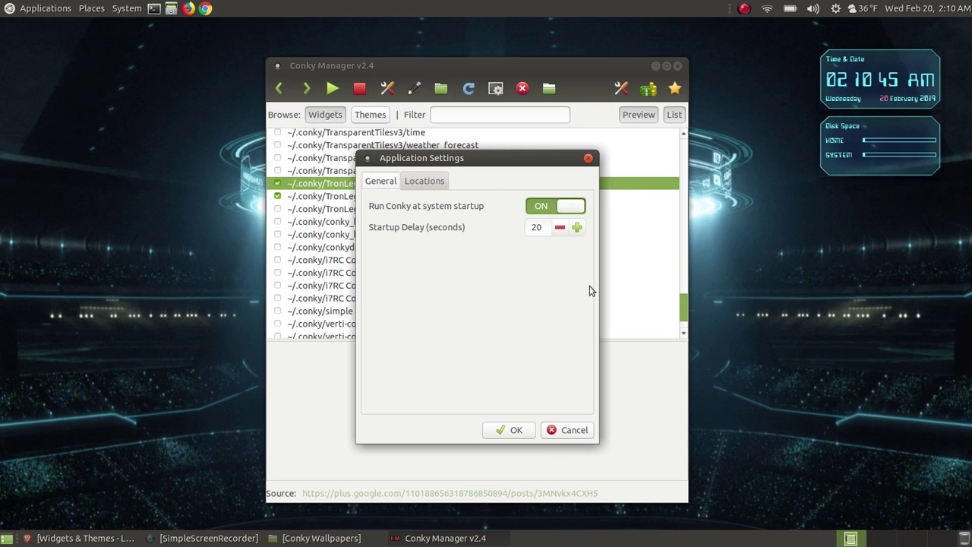
- Switch Run Conky at system startup off and back on, and confirm the application settings
click(543, 212)
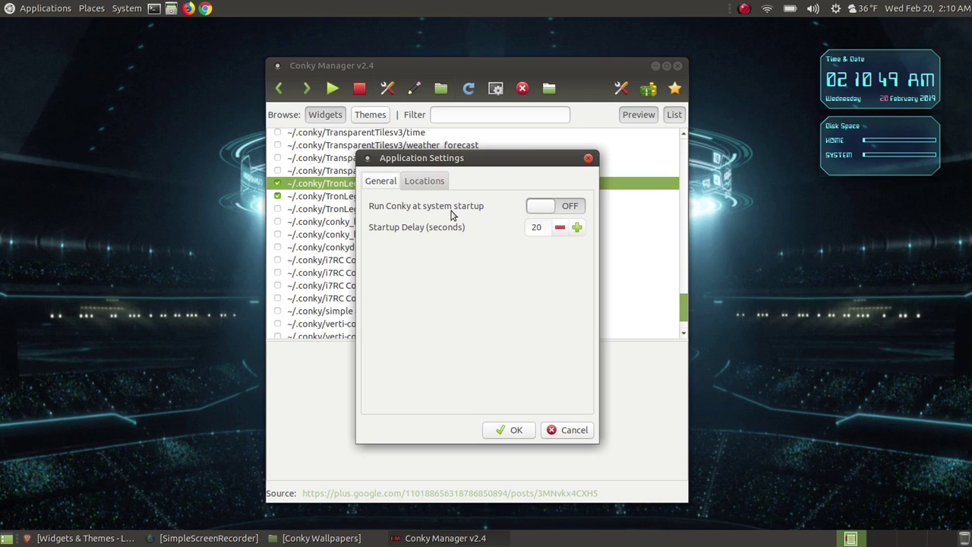
click(570, 211)
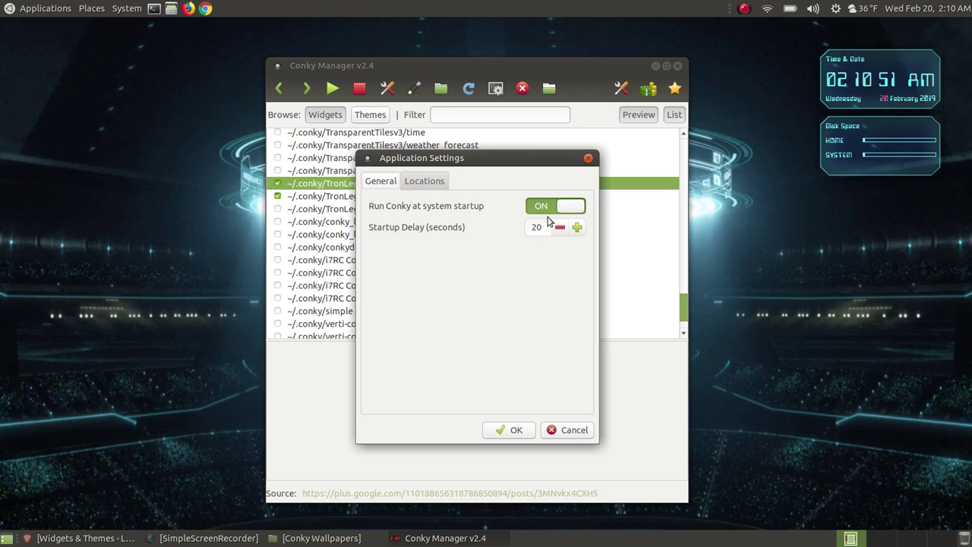
click(511, 430)
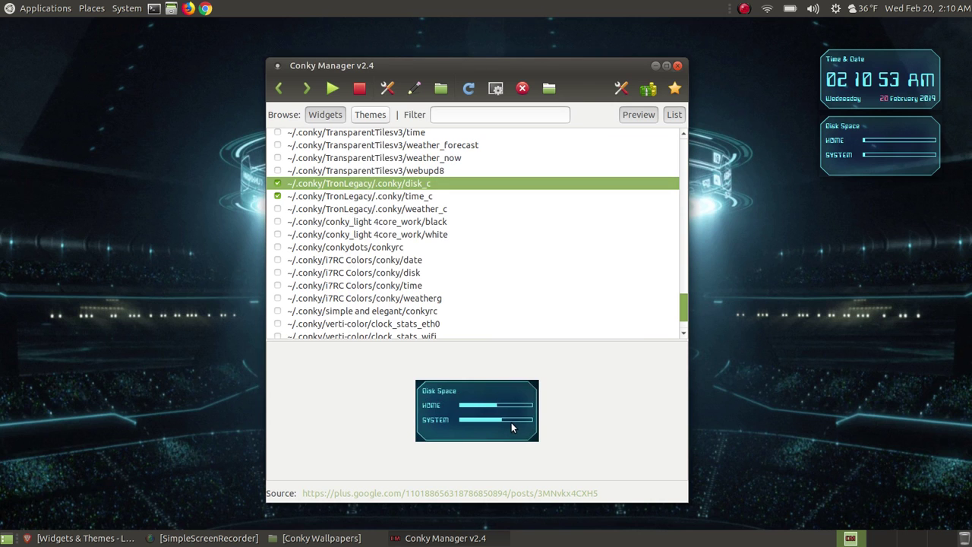
- View the desktop without Conky Manager, and reopen the manager on its list of themes
click(655, 66)
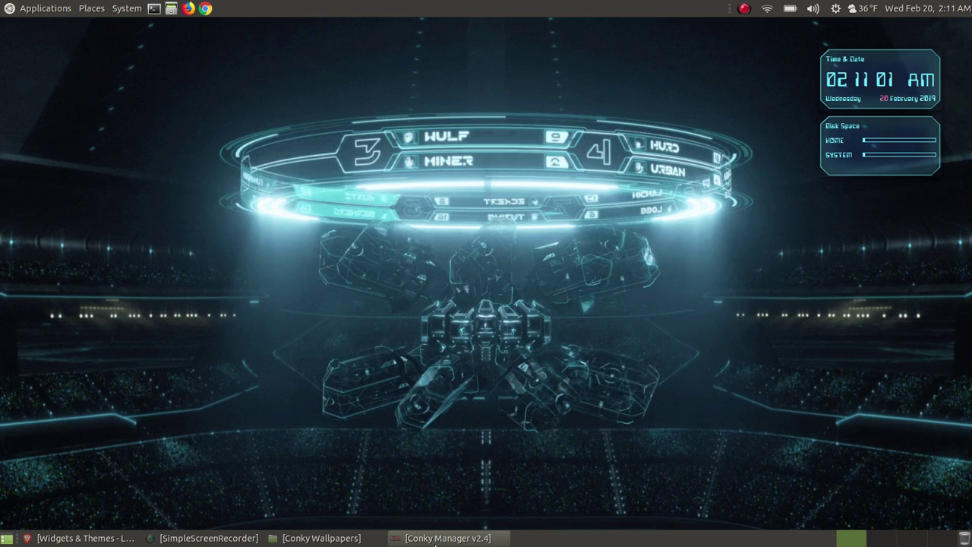
click(446, 538)
click(365, 120)
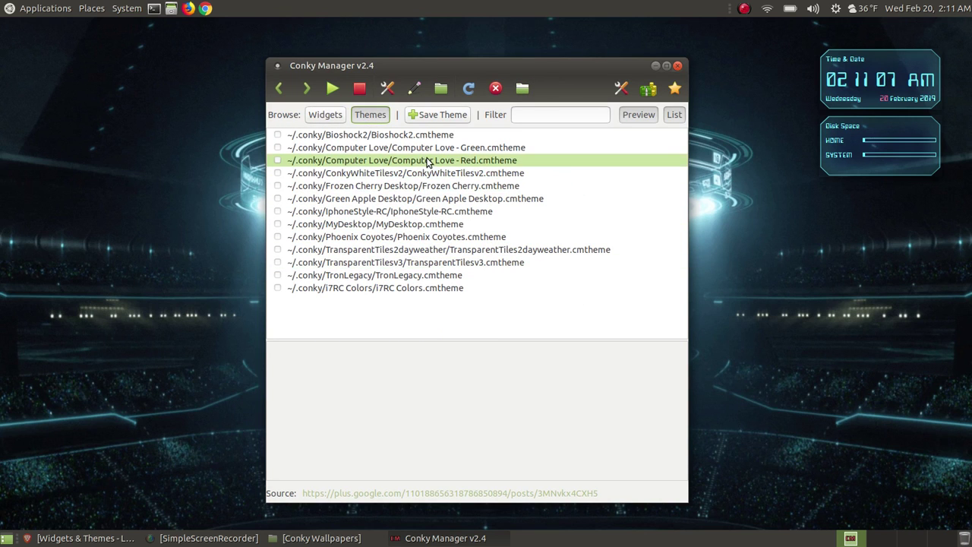
- Preview the Computer Love - Red theme and read its example section in the web guide
click(458, 160)
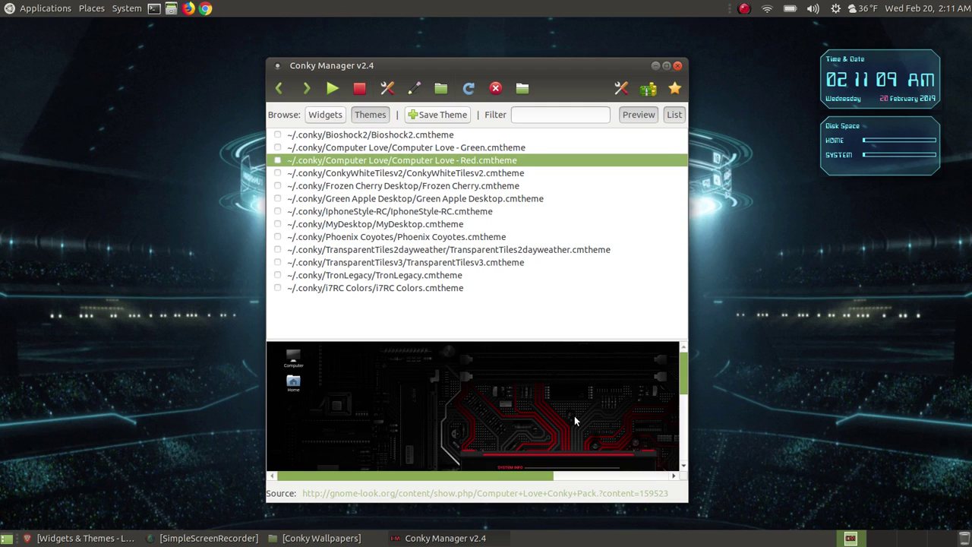
drag(492, 476, 559, 478)
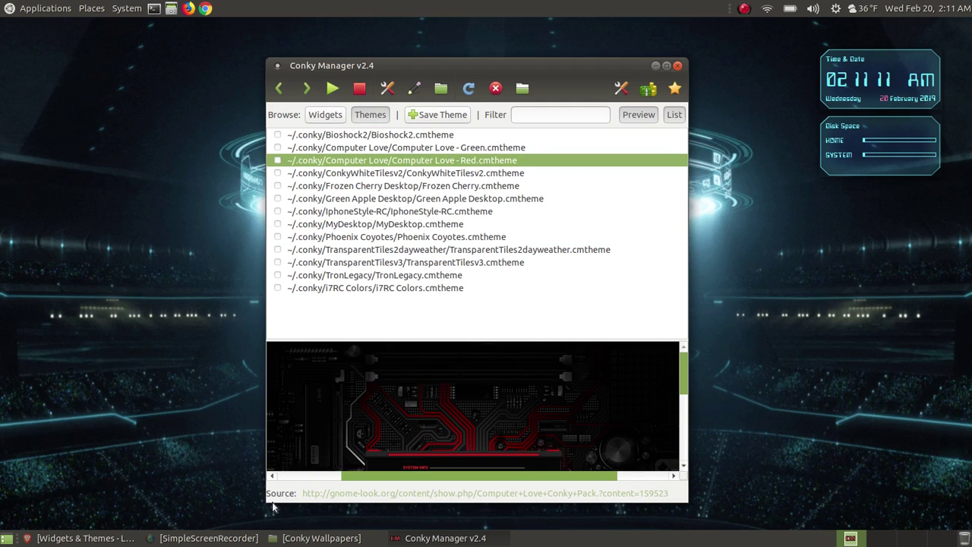
click(86, 538)
drag(966, 365, 967, 432)
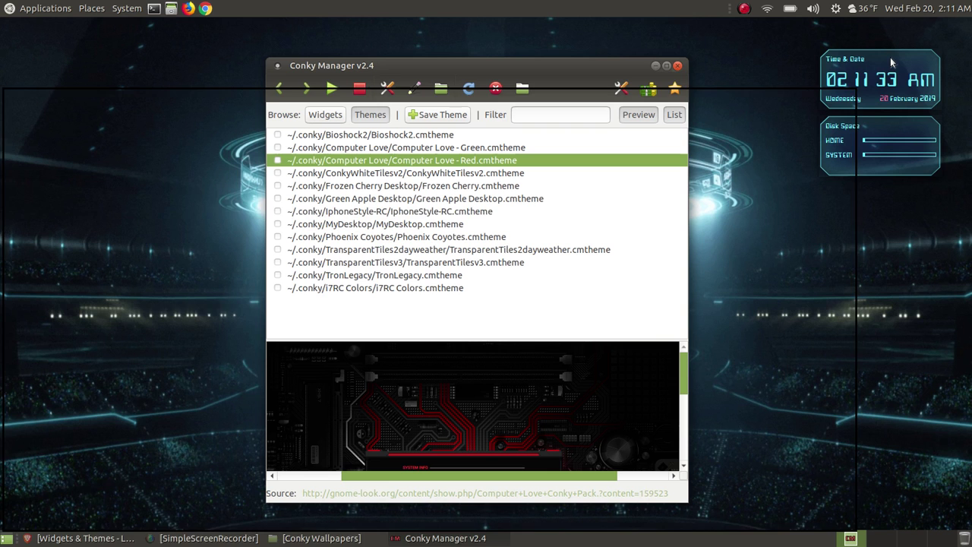
click(933, 25)
- Apply the Computer Love - Red theme and turn off its Computer Love/red widget
click(278, 161)
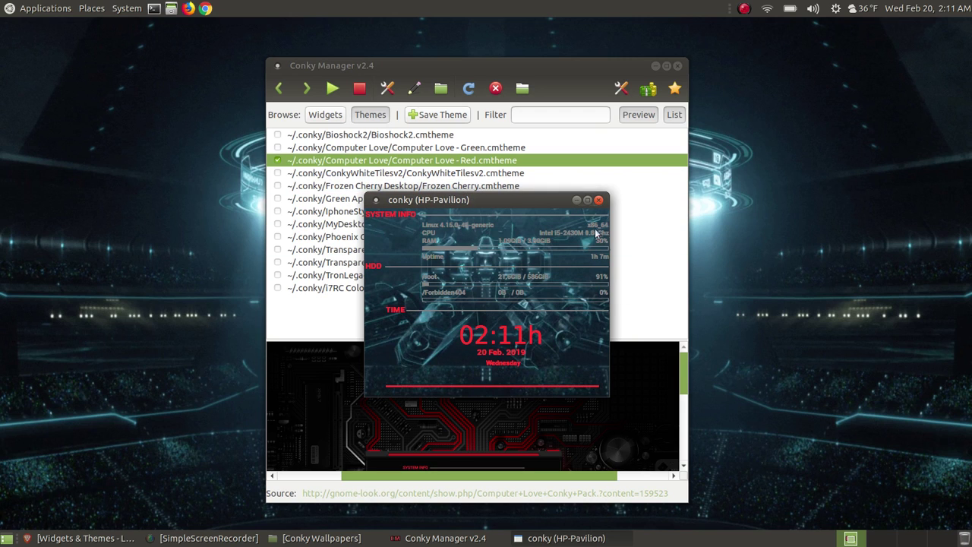
click(325, 115)
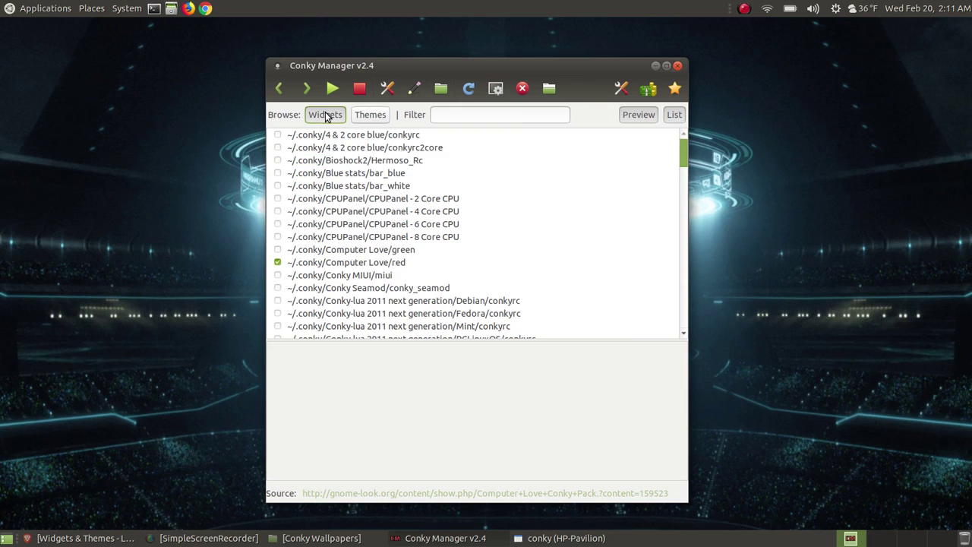
click(279, 264)
- Check in the web guide which widgets the Computer Love - Red example uses
click(88, 539)
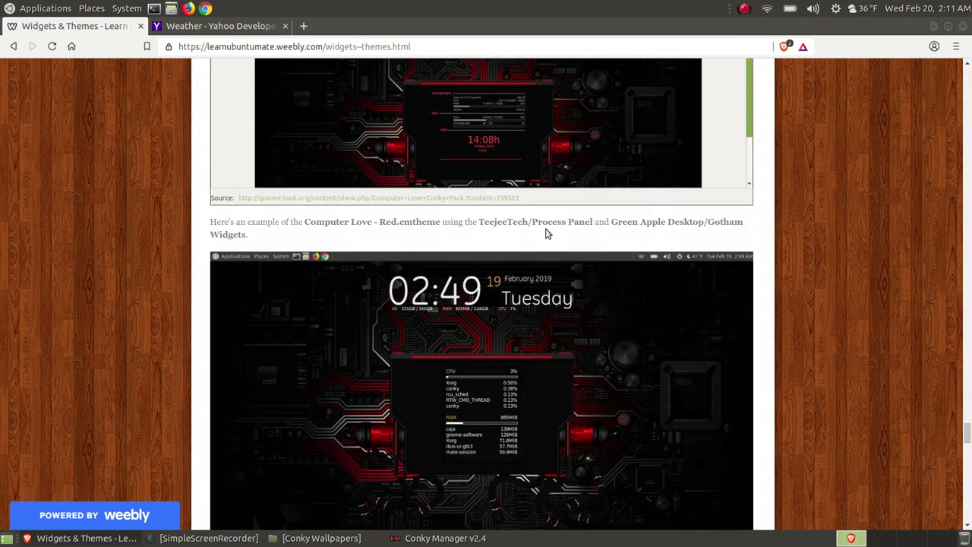
drag(477, 220, 531, 224)
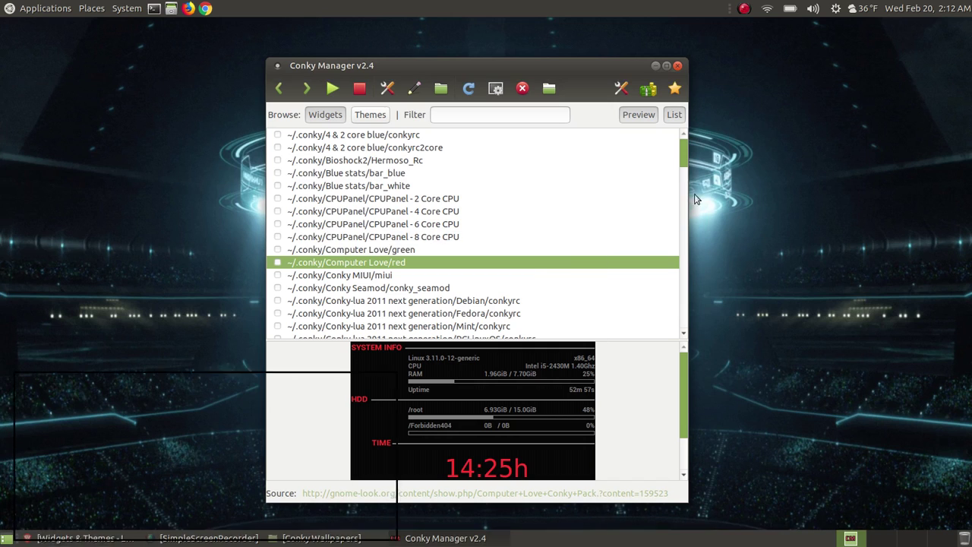
click(933, 26)
- Turn on the TeejeeTech/Process Panel widget in Conky Manager
scroll(570, 221, down, 1)
scroll(571, 218, down, 12)
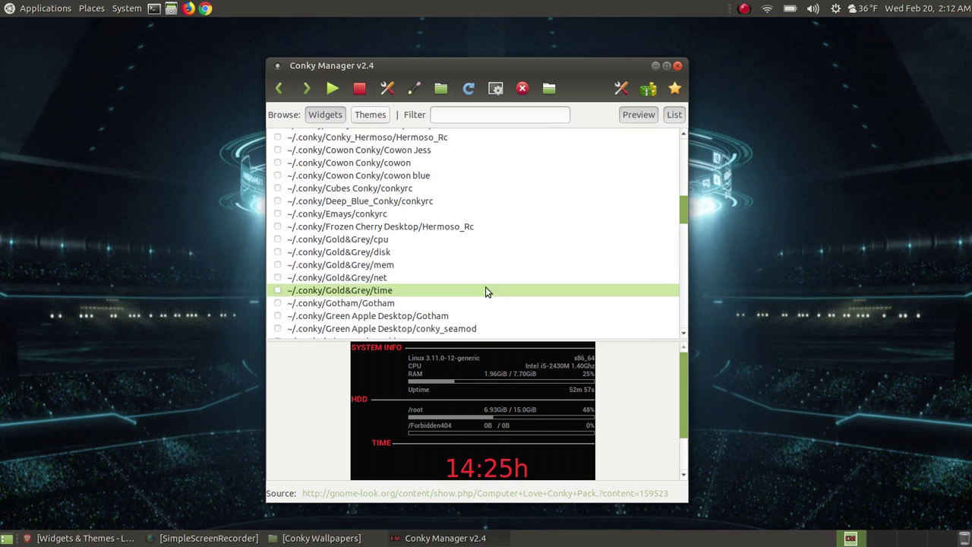
scroll(466, 298, down, 10)
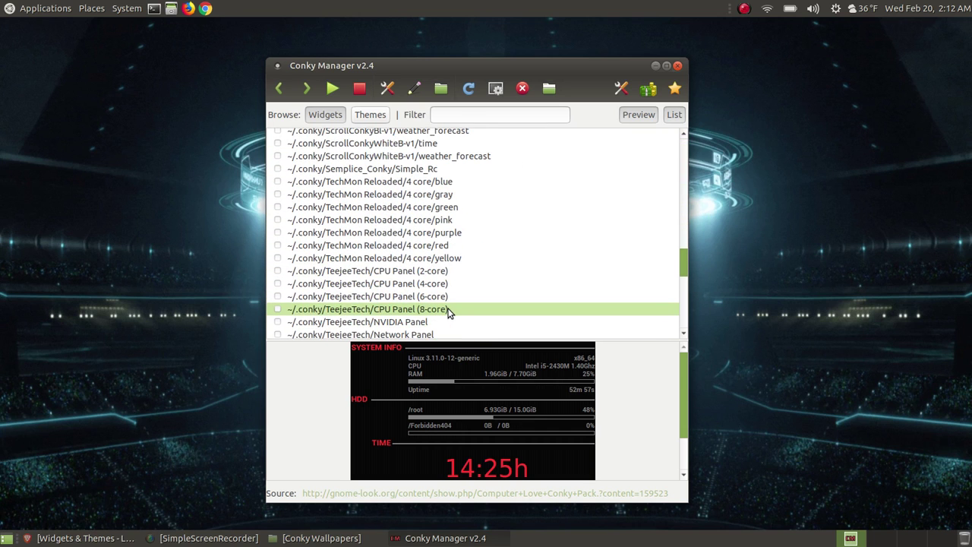
scroll(448, 308, down, 1)
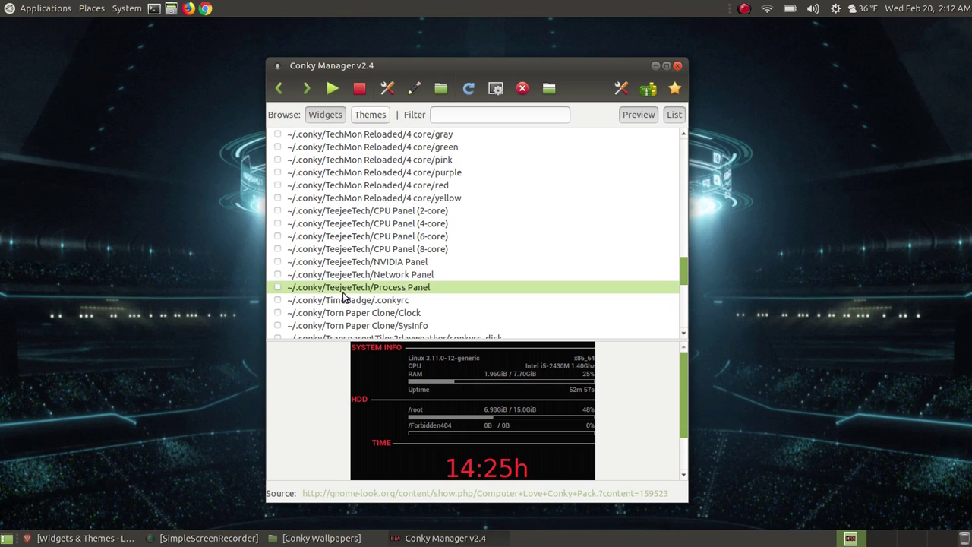
click(277, 288)
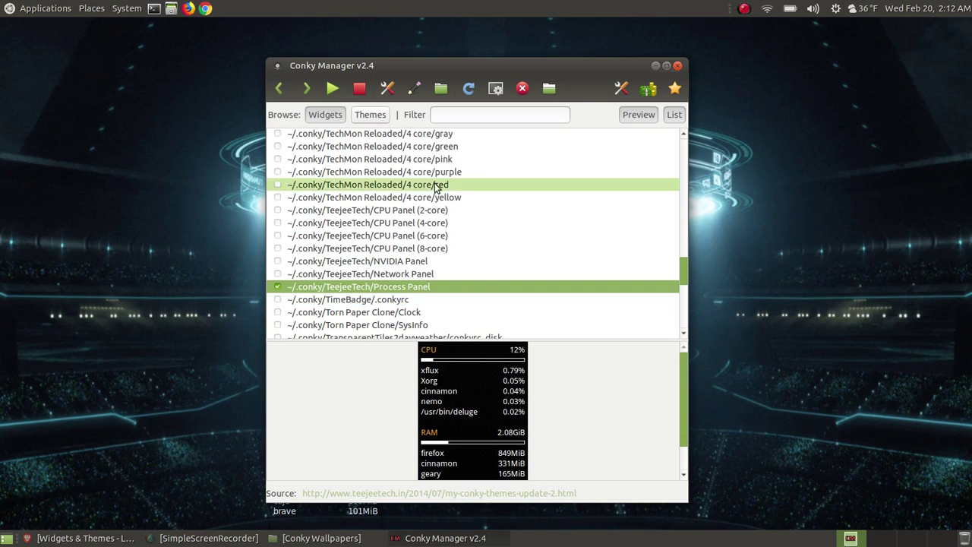
- Apply the Computer Love - Red theme again, dismiss the conky window it opens, and look over its preview
click(371, 116)
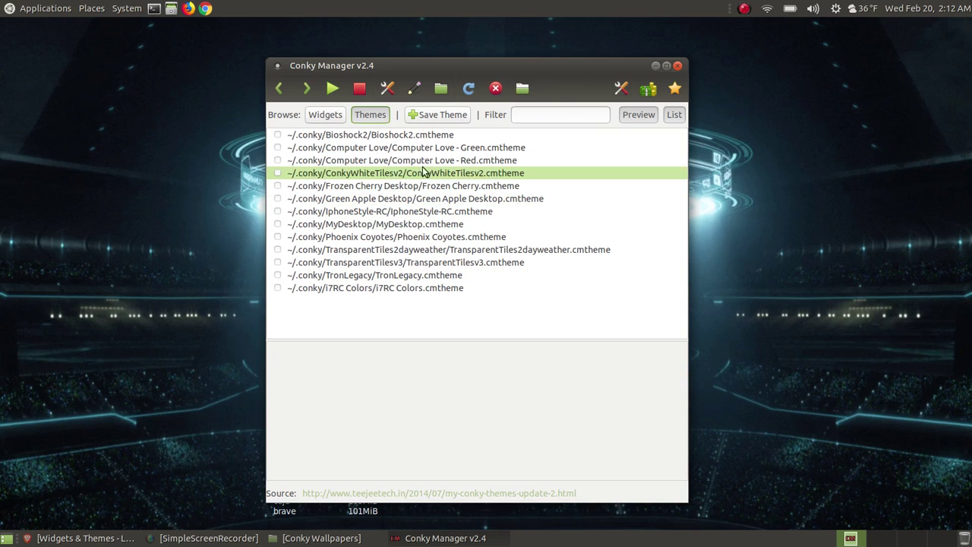
click(389, 161)
click(277, 161)
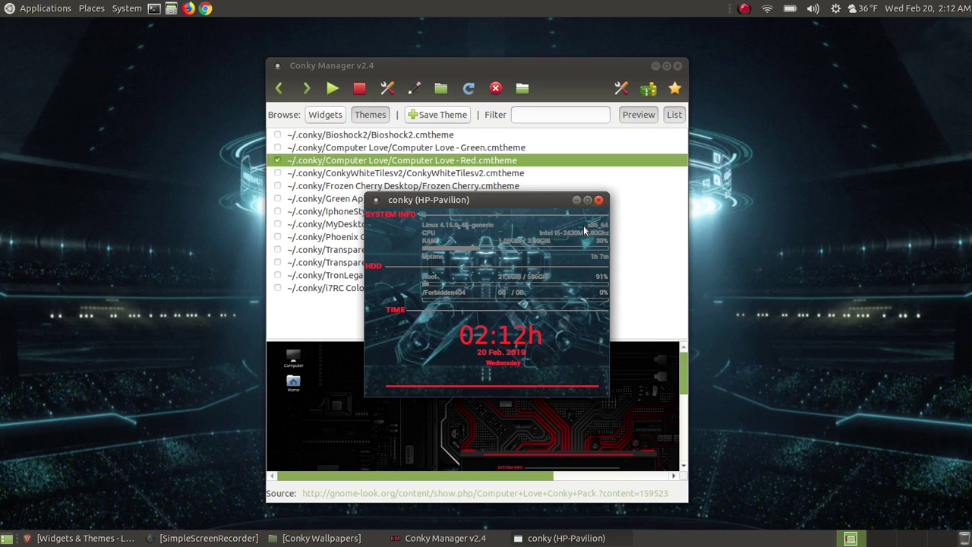
click(599, 200)
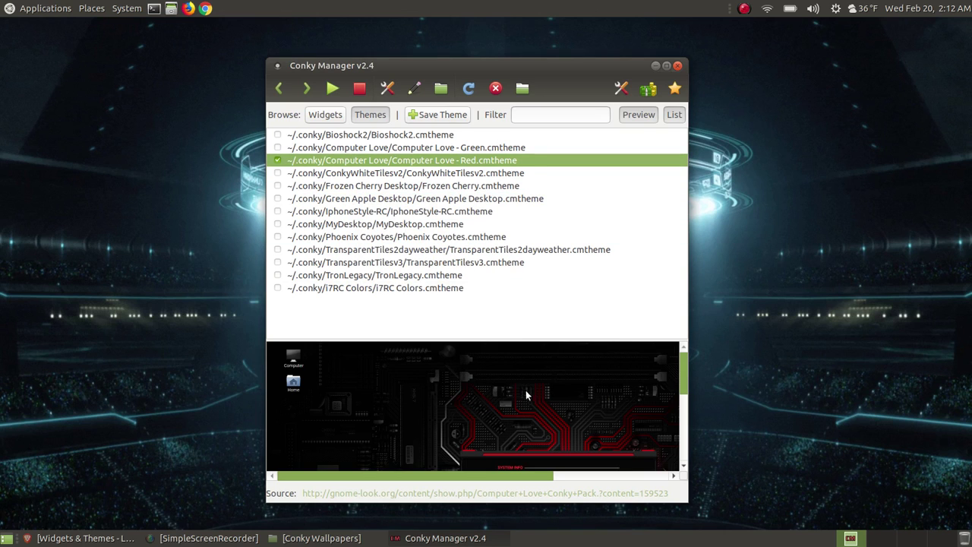
scroll(514, 435, down, 2)
scroll(513, 456, up, 5)
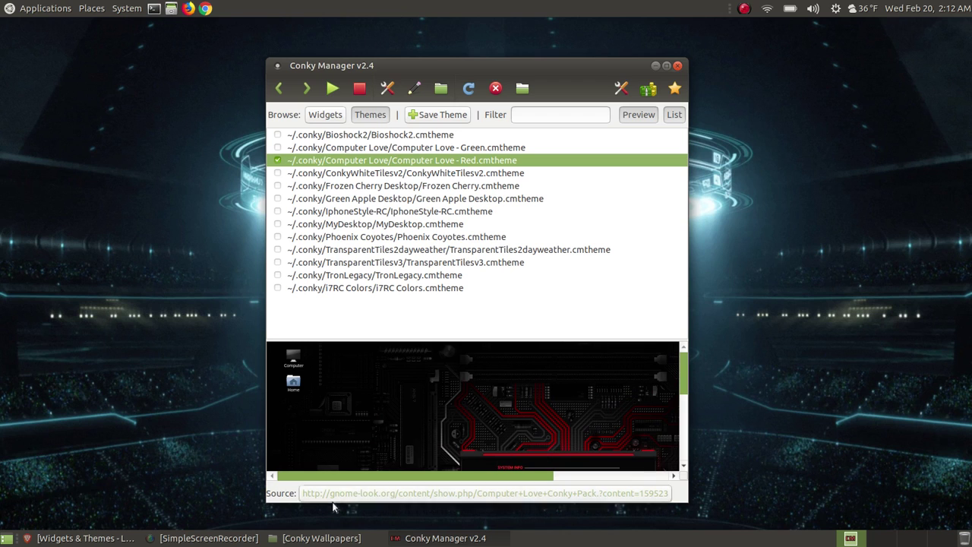
- Open Computer Love - Red02.jpg from the Conky Wallpapers folder, browse the following wallpapers, and return to it
click(320, 538)
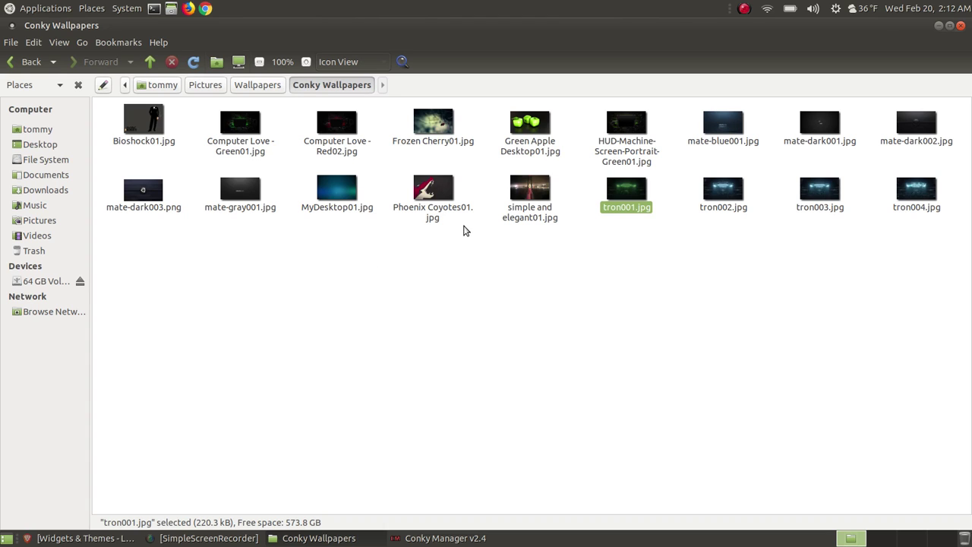
double_click(330, 146)
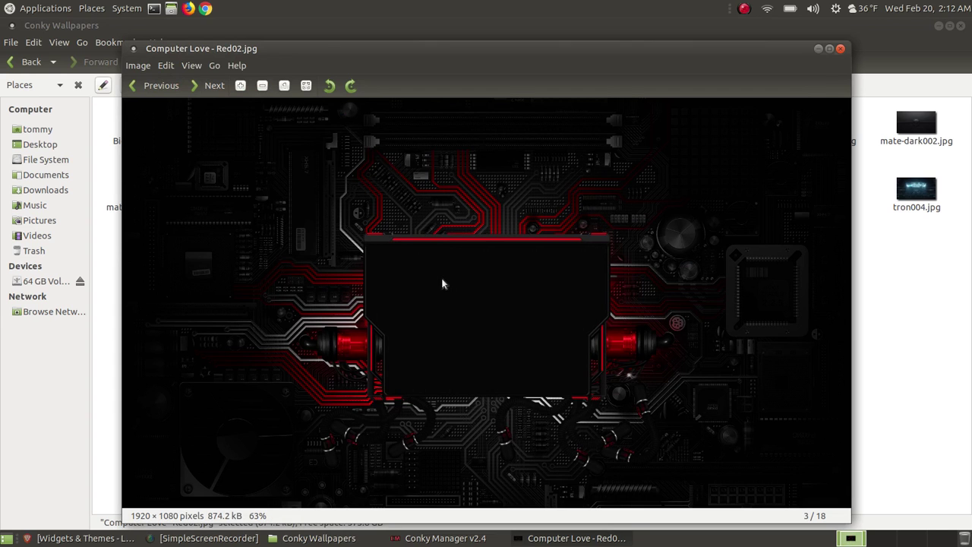
click(199, 86)
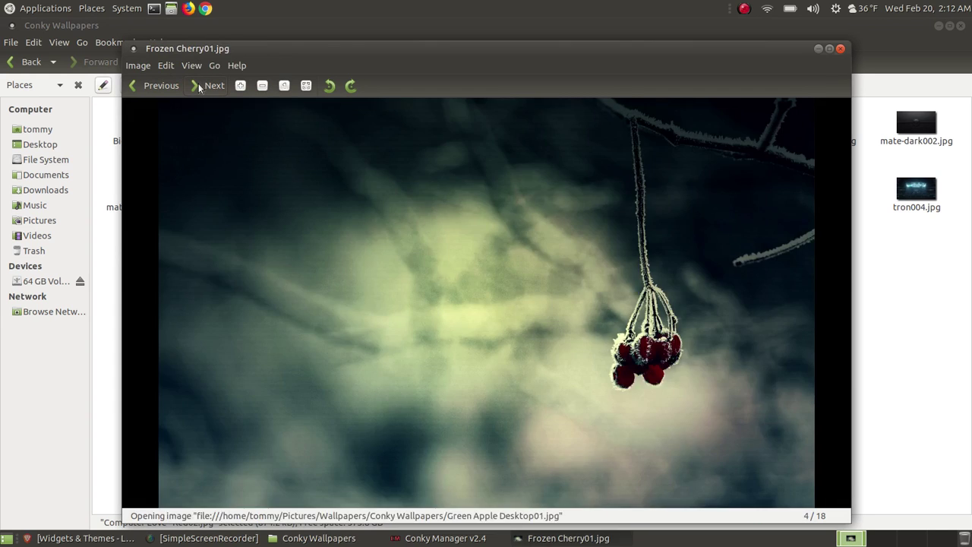
click(198, 86)
click(196, 85)
click(194, 86)
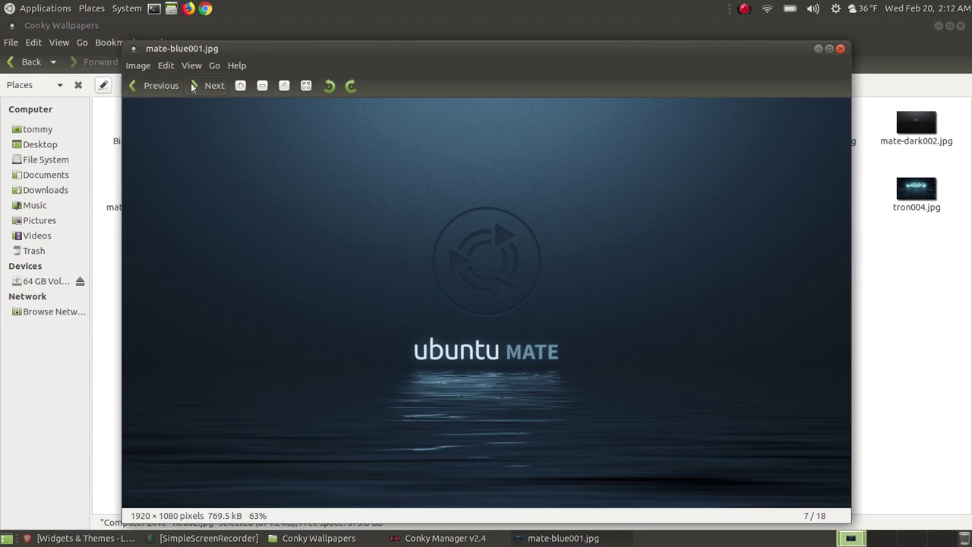
click(152, 87)
click(152, 86)
click(152, 87)
click(152, 86)
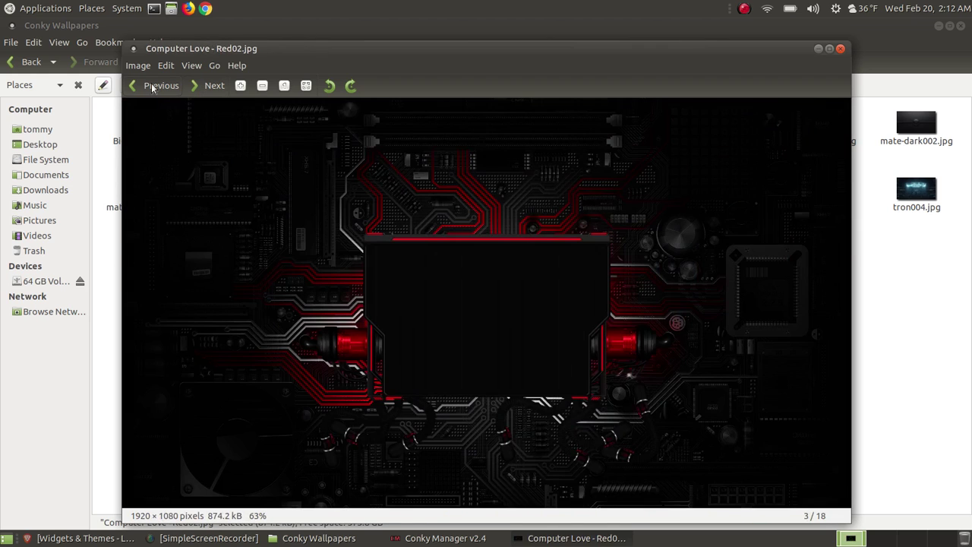
- Set Computer Love - Red02.jpg as the desktop background and clear the open windows to view the desktop
click(138, 66)
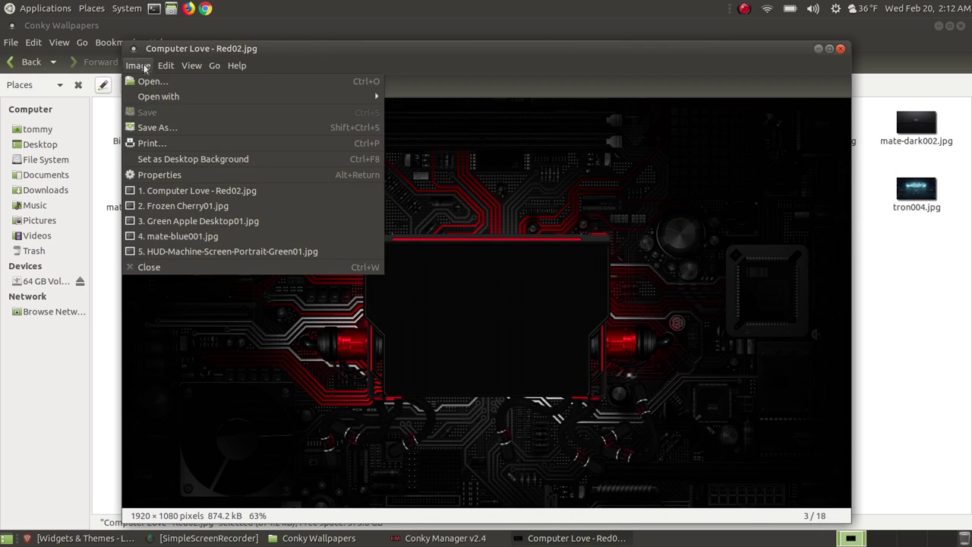
click(240, 160)
click(840, 49)
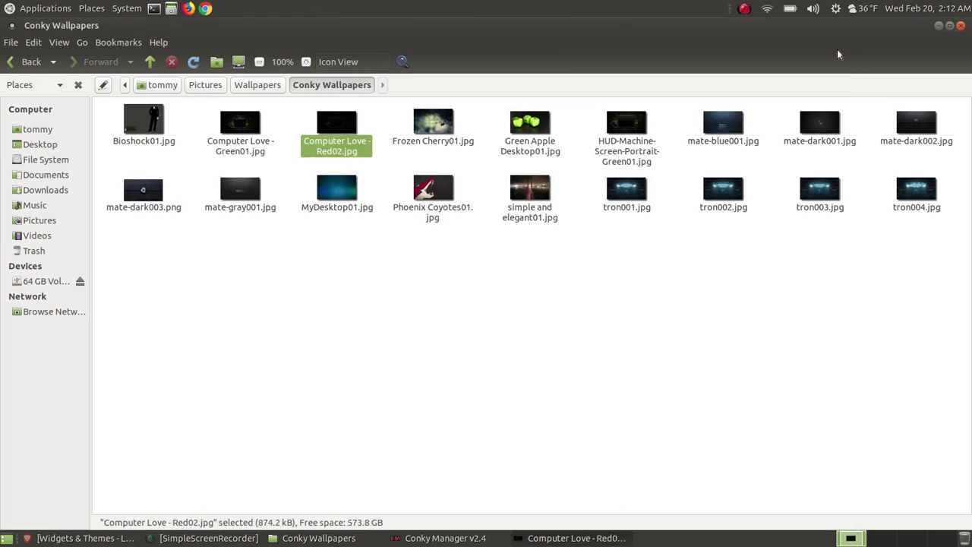
click(939, 26)
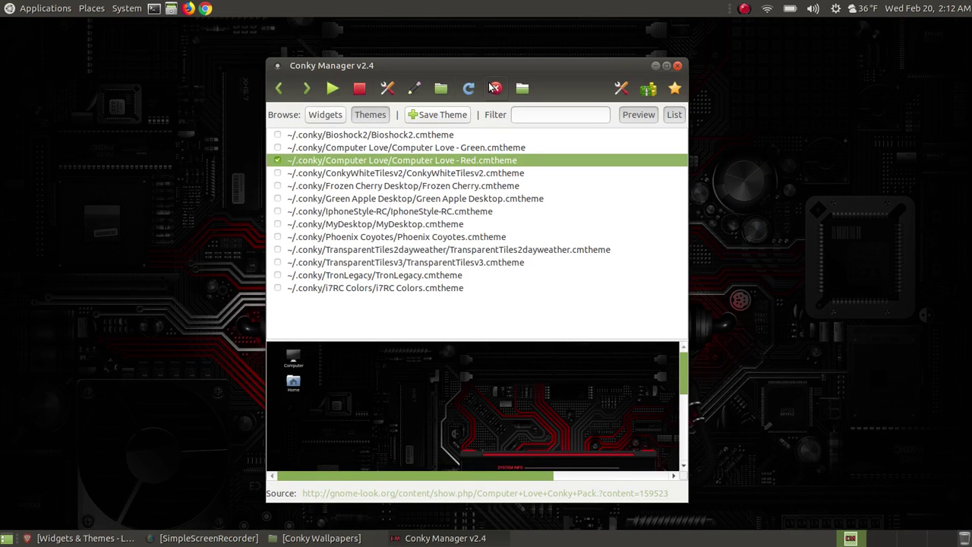
click(655, 66)
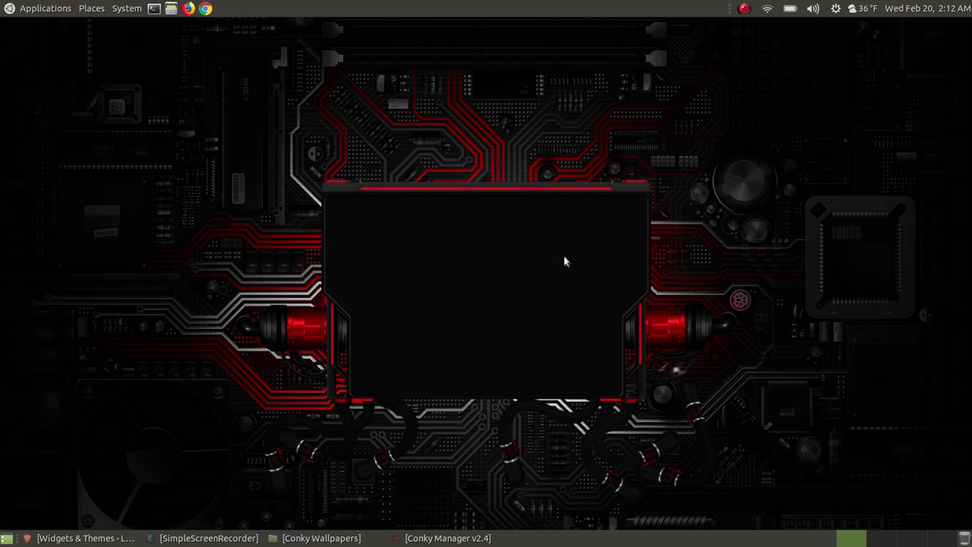
- Turn off the Computer Love/red widget in Conky Manager and turn on TeejeeTech/Process Panel
click(435, 538)
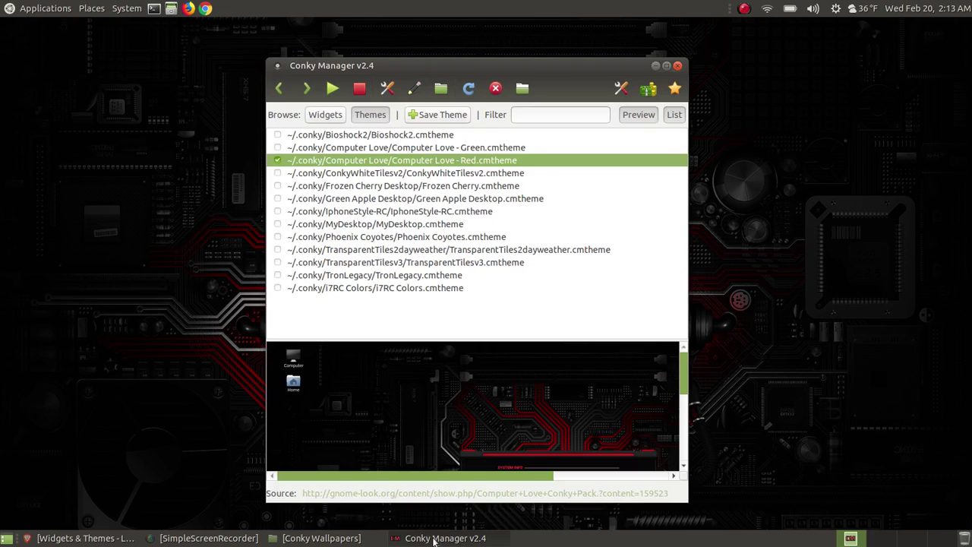
click(328, 115)
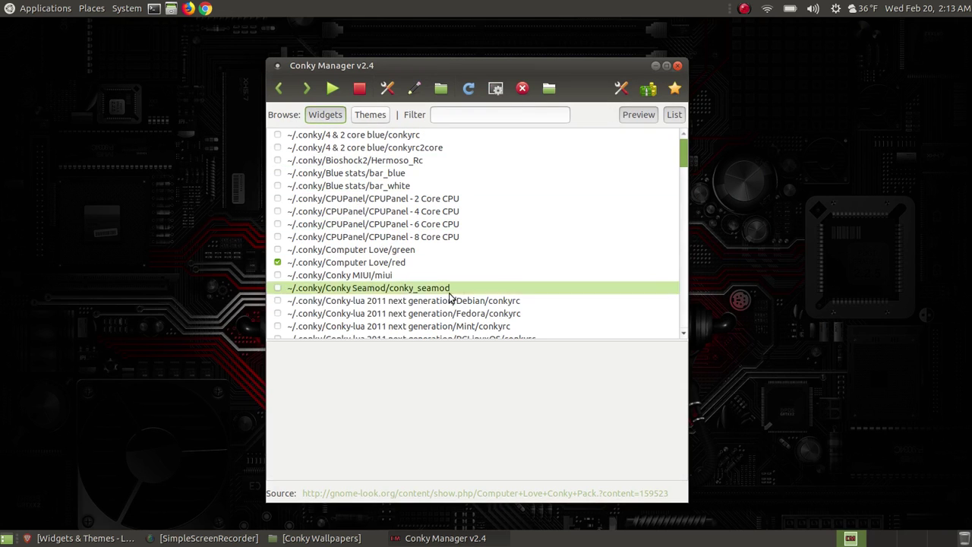
click(278, 265)
scroll(475, 266, down, 12)
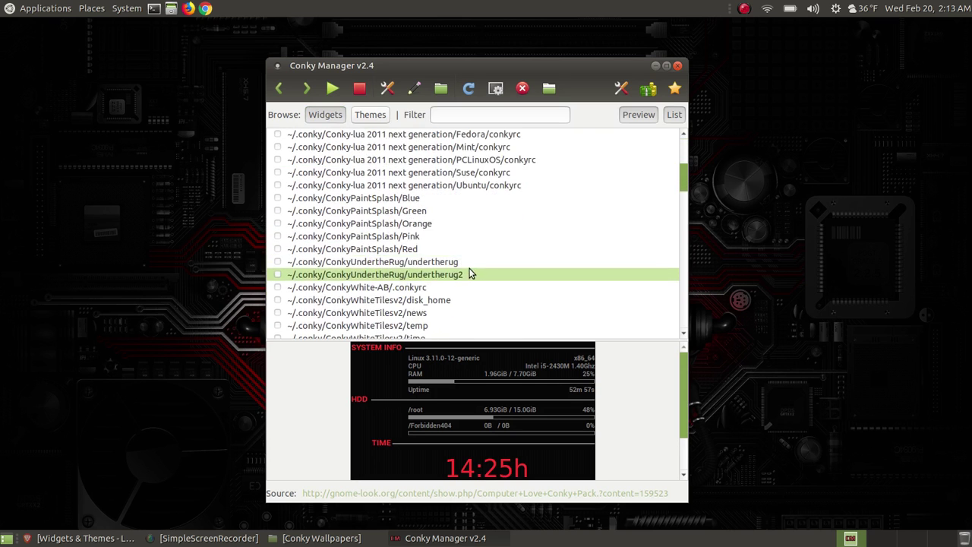
scroll(433, 307, down, 13)
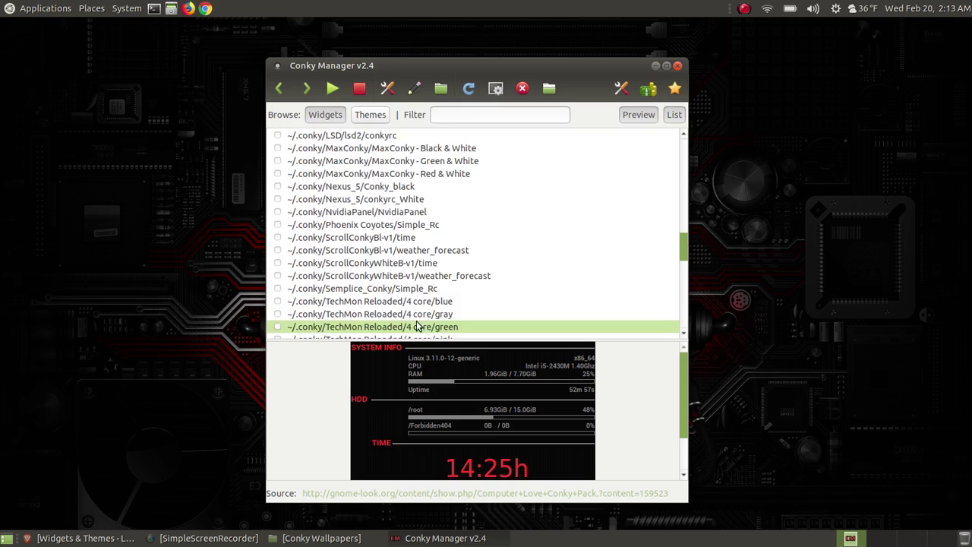
scroll(416, 315, down, 2)
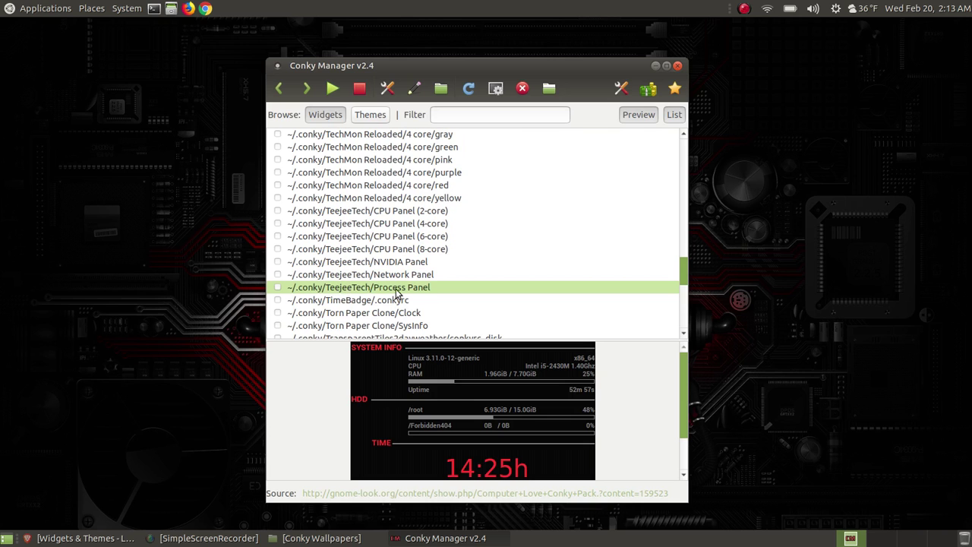
click(292, 289)
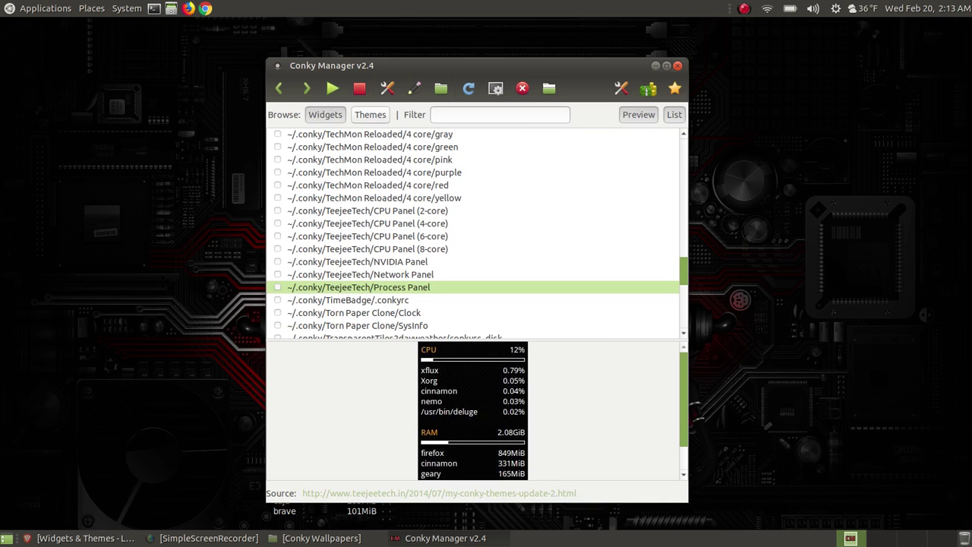
- Check the guide's example, turn on the Green Apple Desktop/Gotham widget, and view the widgets on the desktop
click(85, 538)
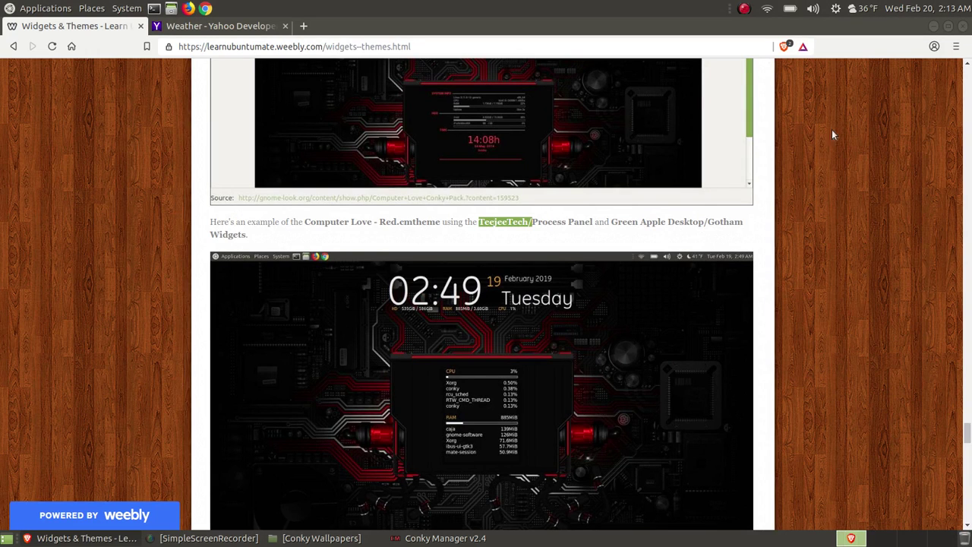
click(933, 25)
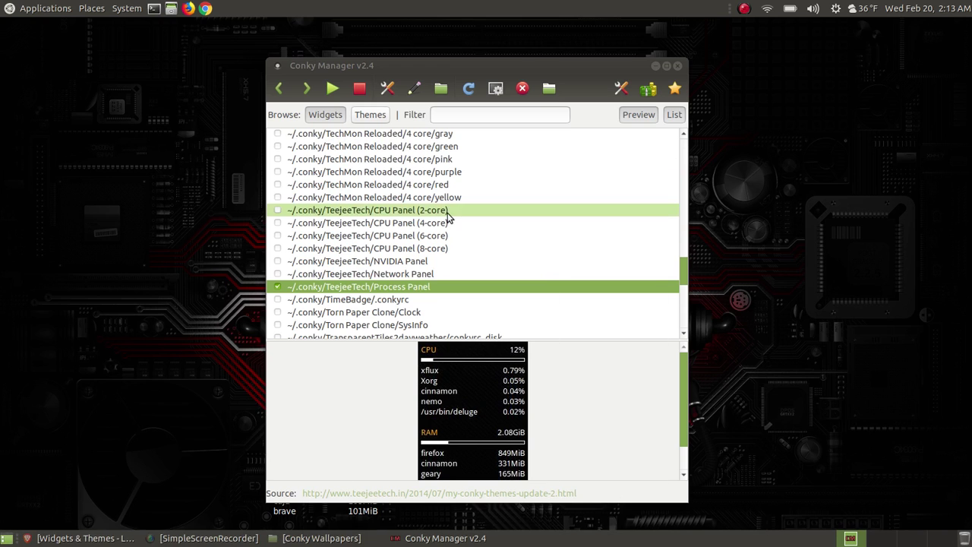
scroll(448, 216, up, 10)
scroll(448, 216, up, 3)
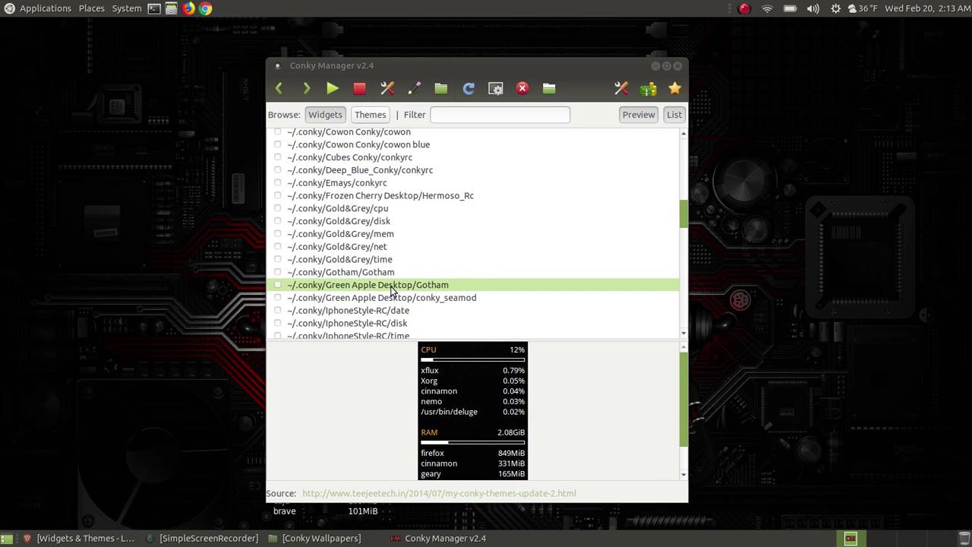
click(277, 285)
mouse_move(455, 65)
mouse_down()
mouse_move(558, 102)
mouse_move(716, 134)
mouse_move(738, 150)
mouse_move(746, 128)
mouse_up()
click(953, 128)
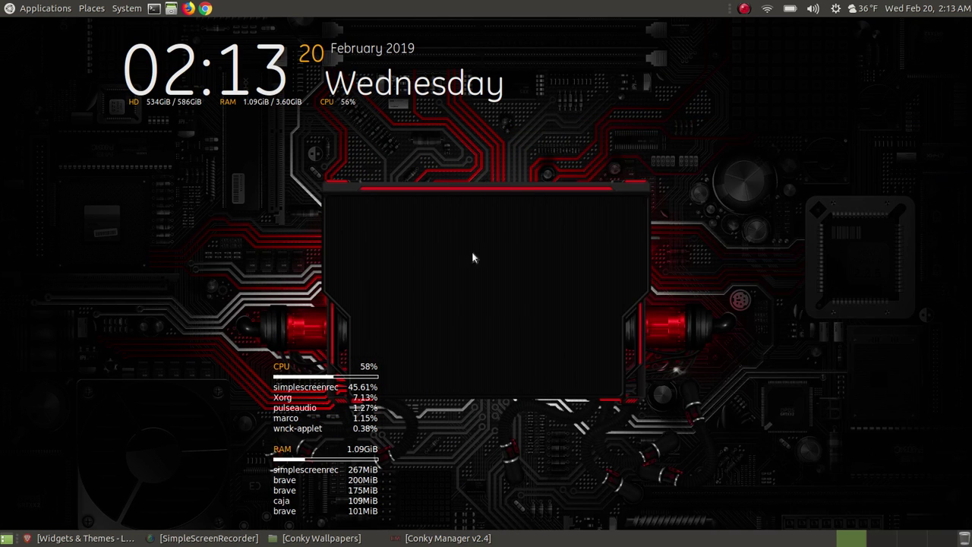
- Review the Computer Love - Red example and its screenshots in the web guide
click(102, 537)
scroll(656, 377, down, 3)
scroll(656, 376, down, 2)
scroll(635, 364, up, 6)
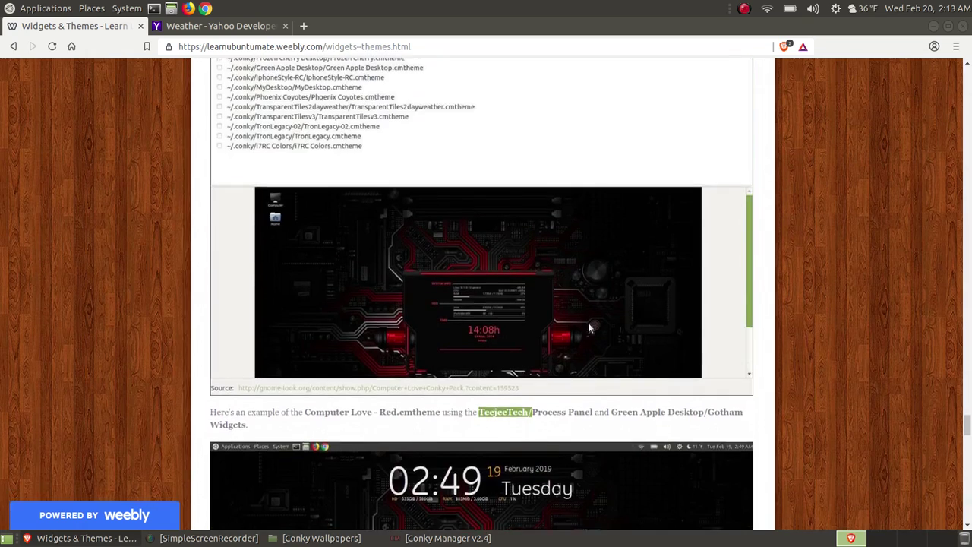
- Return to Conky Manager and set the Green Apple Desktop/Gotham widget's alignment to Top Middle, applying the change
scroll(588, 328, up, 4)
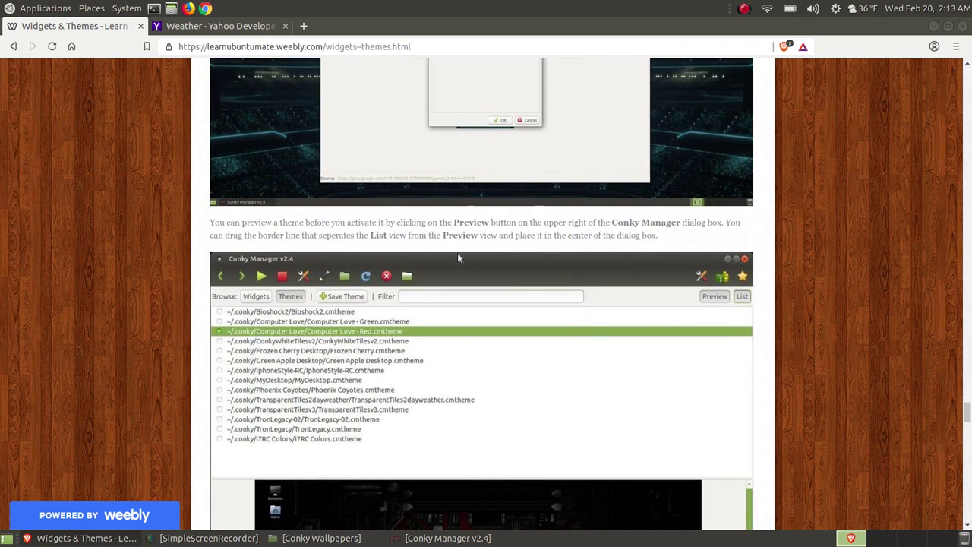
click(934, 26)
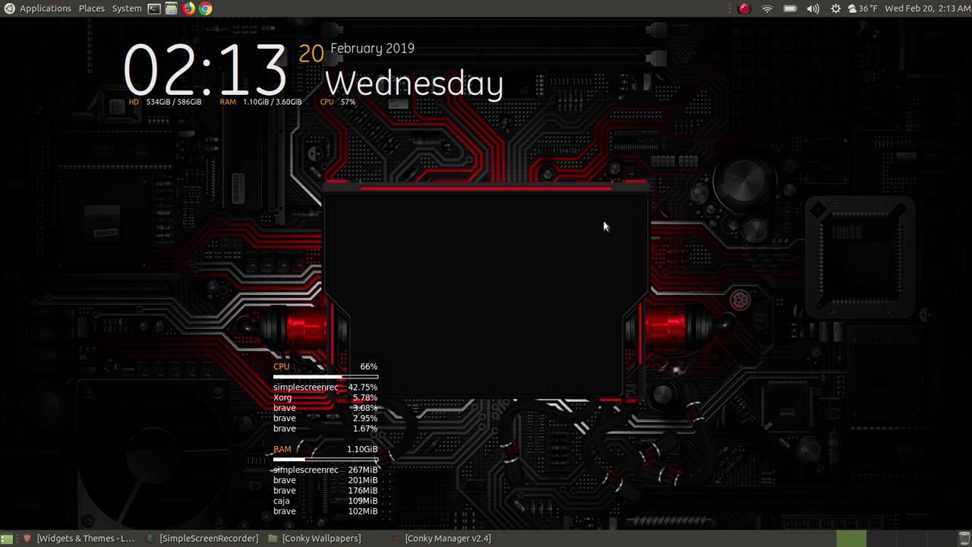
click(490, 539)
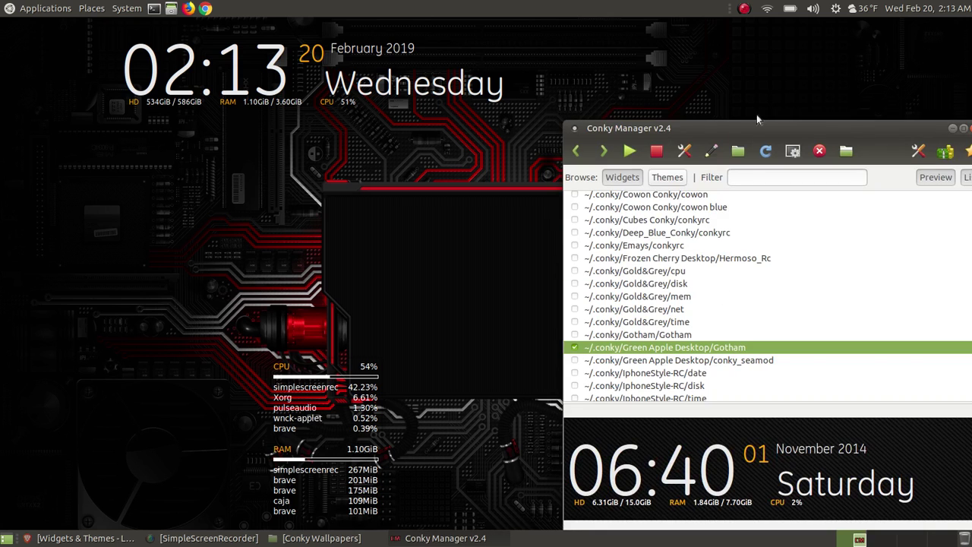
drag(798, 137, 736, 115)
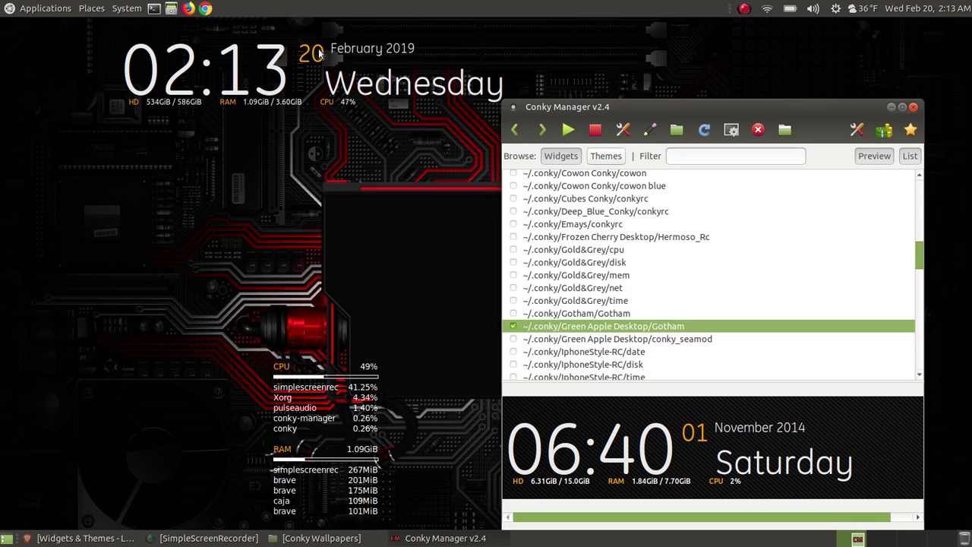
click(624, 131)
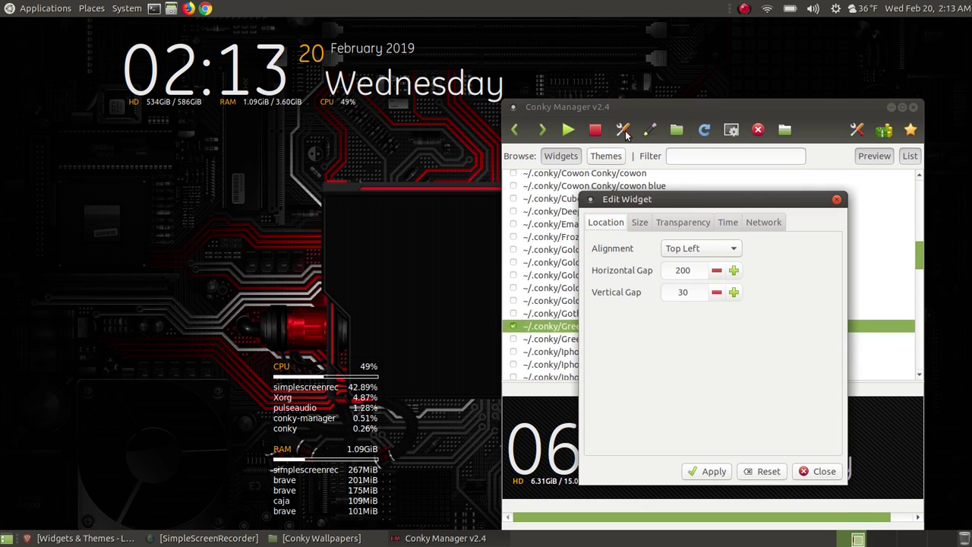
click(718, 250)
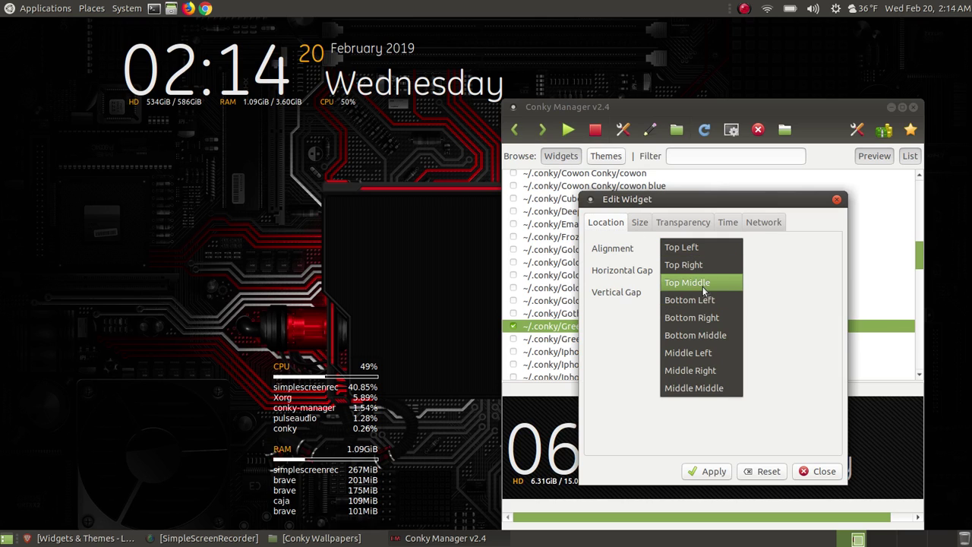
click(702, 282)
click(703, 471)
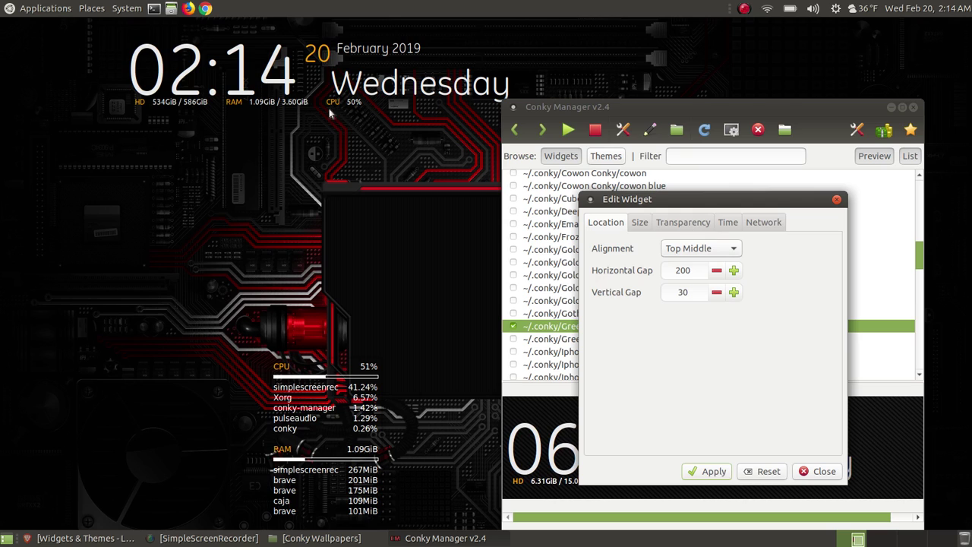
- Try horizontal gaps of 100 and 50 for the Gotham widget, applying each value
click(717, 272)
click(717, 272)
drag(685, 271, 645, 269)
text(1)
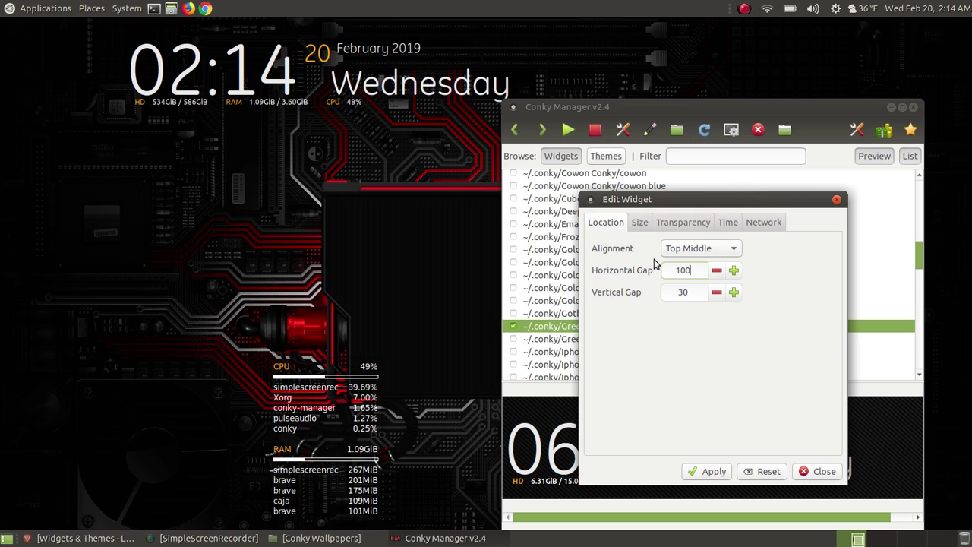
click(695, 472)
drag(692, 271, 670, 267)
text(50)
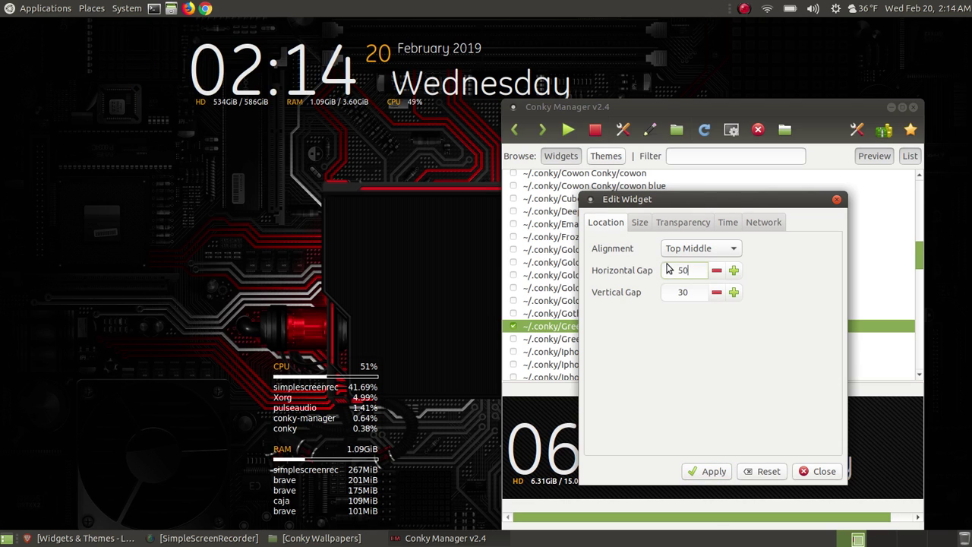
click(710, 471)
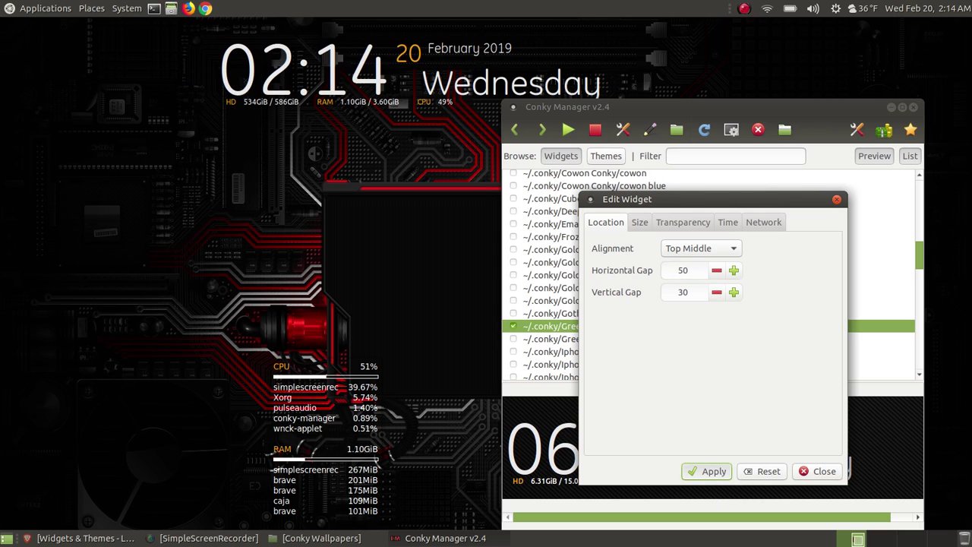
- Apply a horizontal gap of 0 to the Gotham widget and check its position on the clear desktop
drag(691, 270, 668, 267)
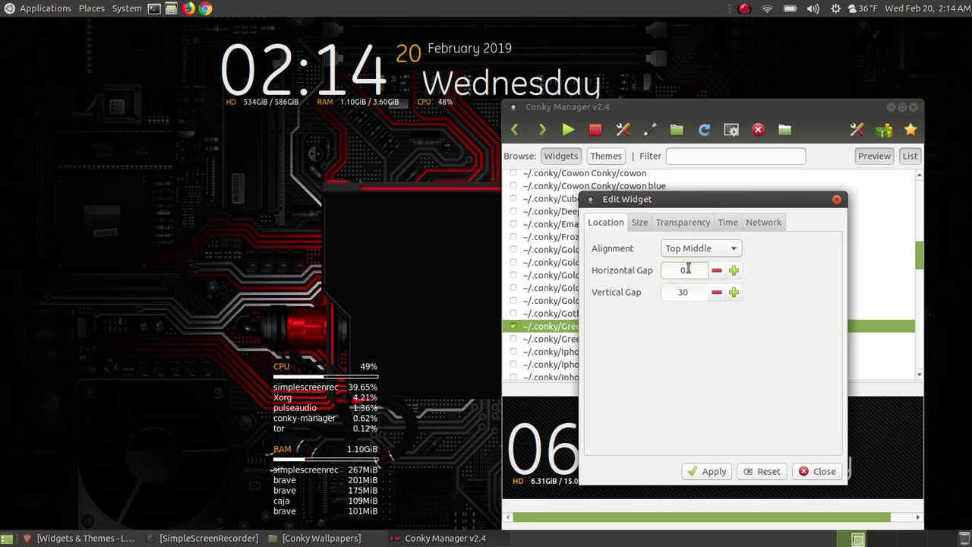
click(709, 471)
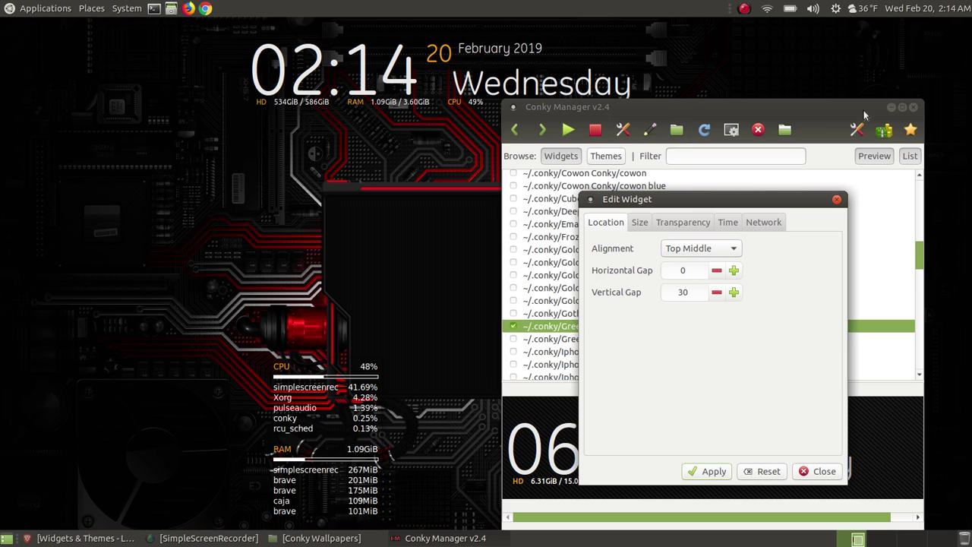
click(891, 107)
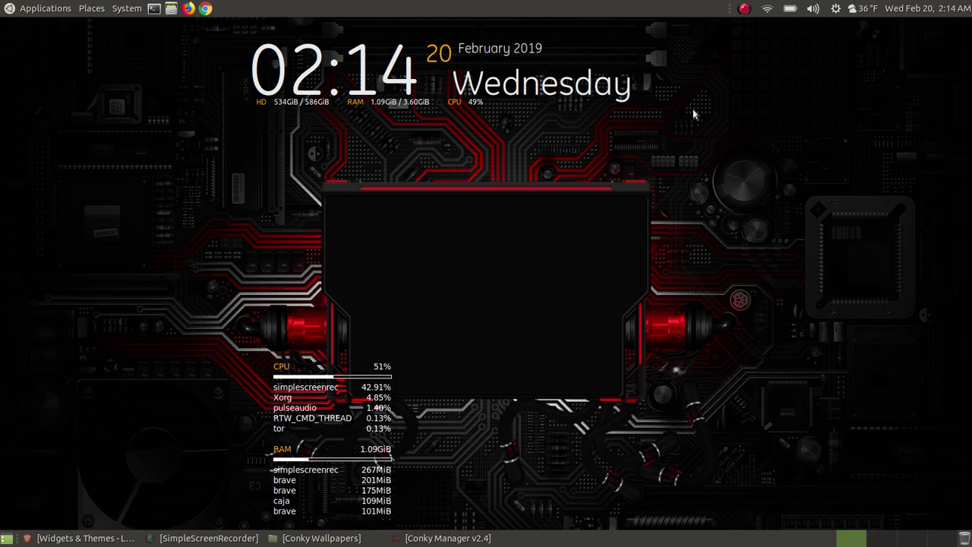
- Apply a horizontal gap of -30 to the Gotham widget and check its position on the clear desktop
click(448, 538)
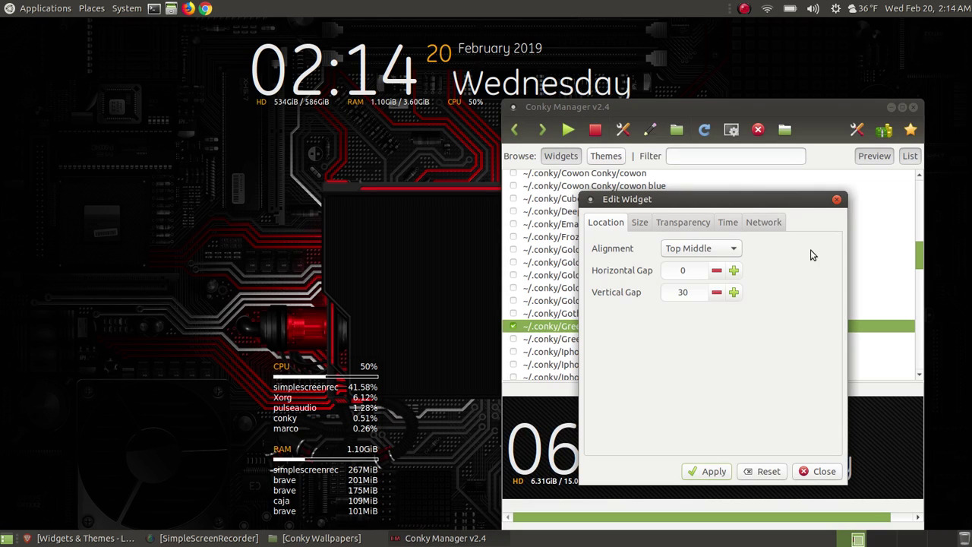
click(716, 271)
click(734, 271)
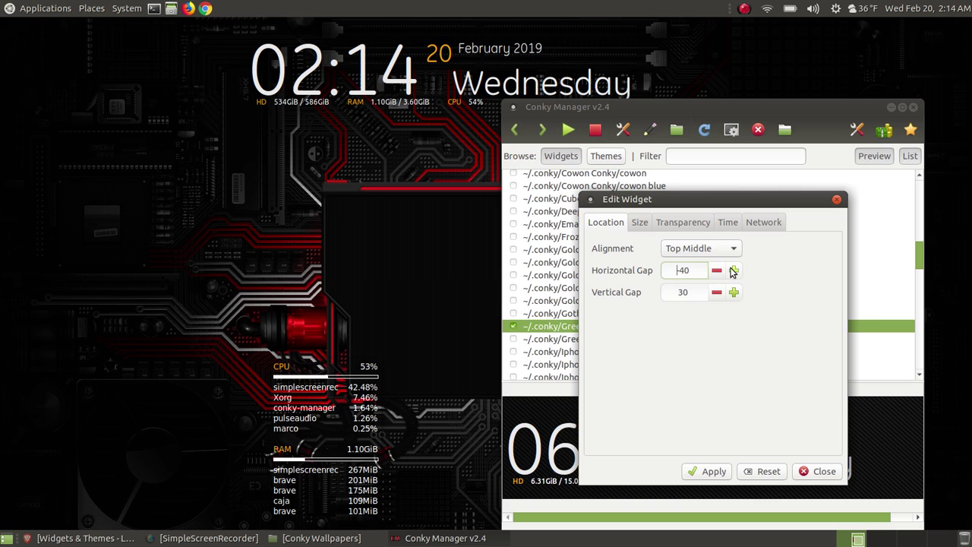
click(703, 472)
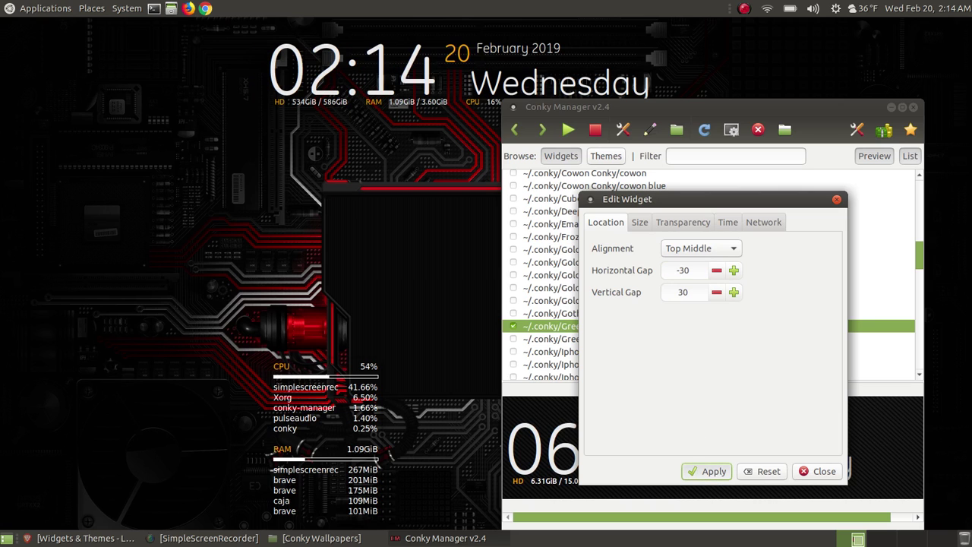
click(892, 107)
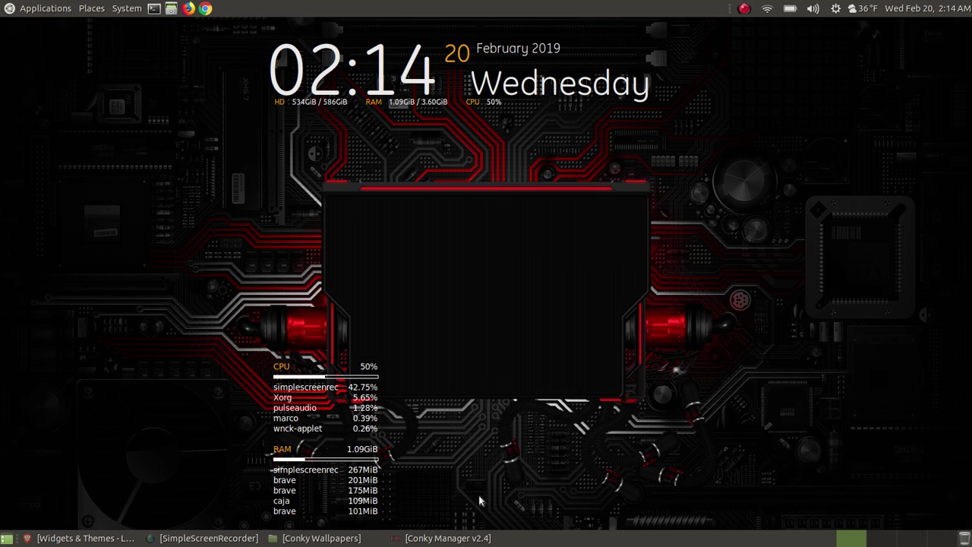
- Apply a horizontal gap of -40 to the Gotham widget and check its position on the clear desktop
click(467, 537)
click(716, 271)
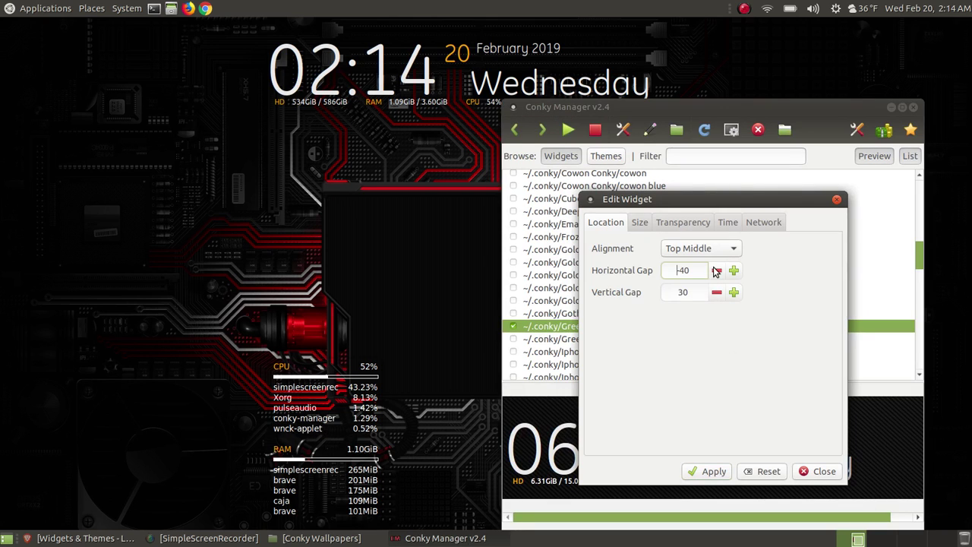
click(702, 472)
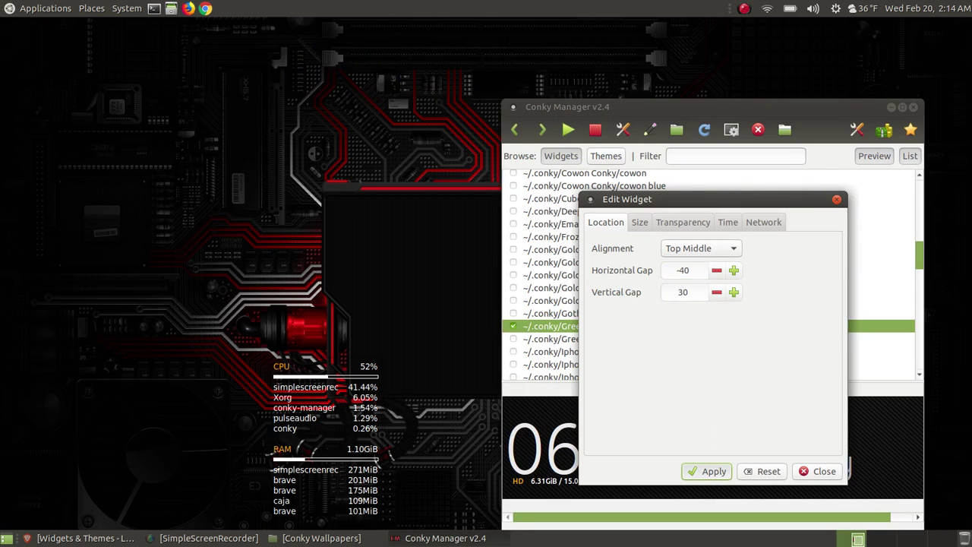
click(892, 107)
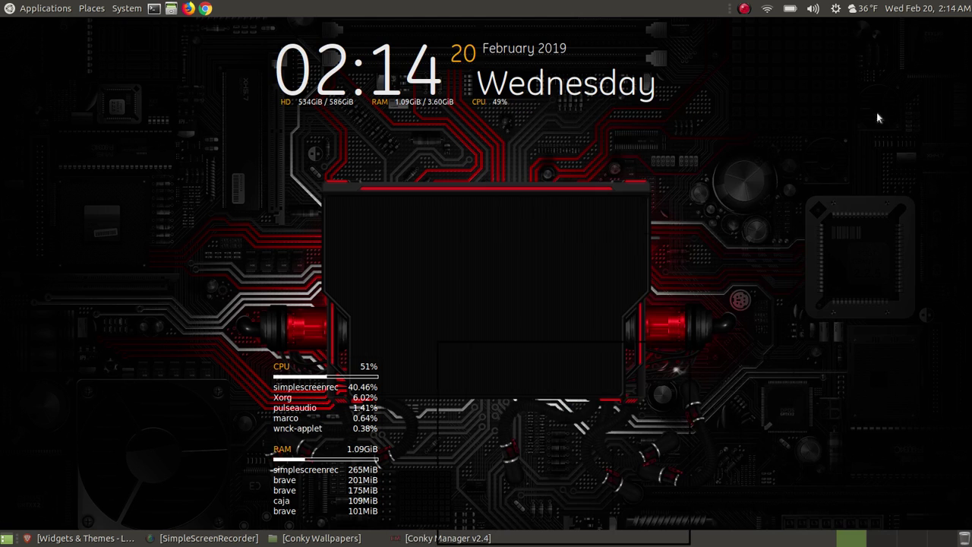
- Apply a horizontal gap of -50 to the Gotham widget and check its position on the clear desktop
click(456, 537)
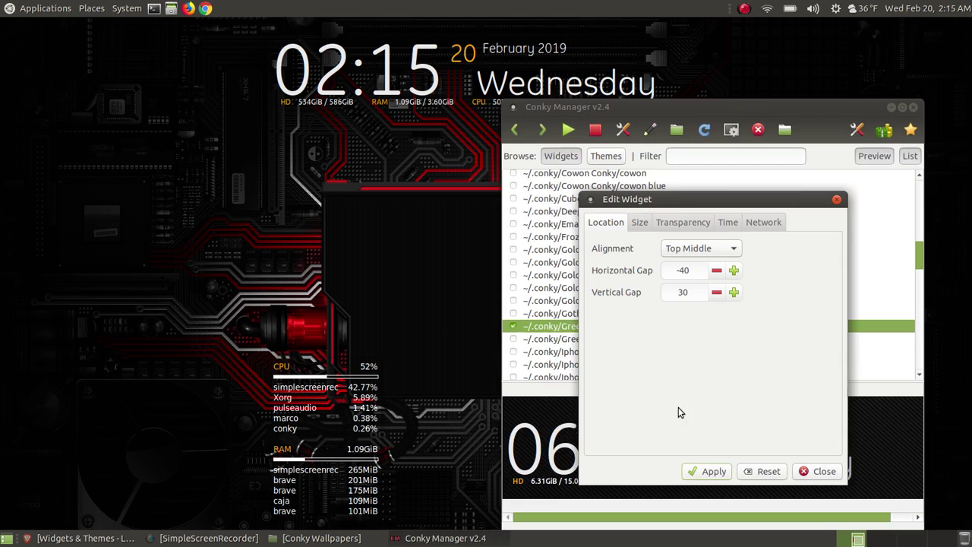
click(717, 271)
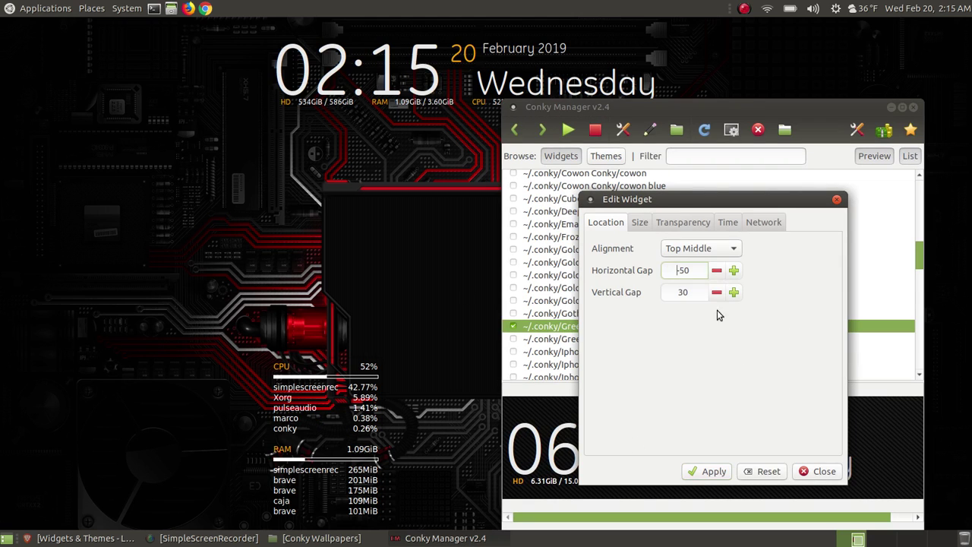
click(698, 476)
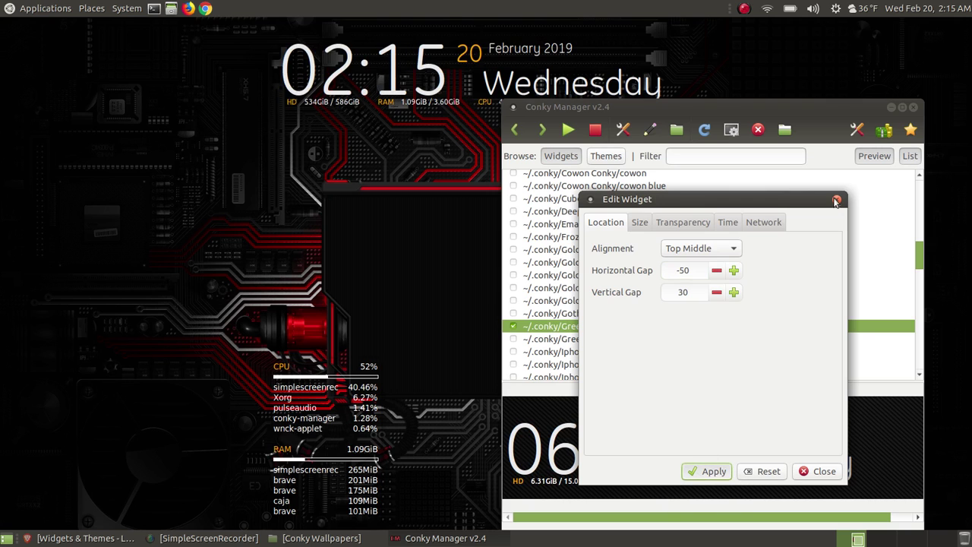
click(891, 108)
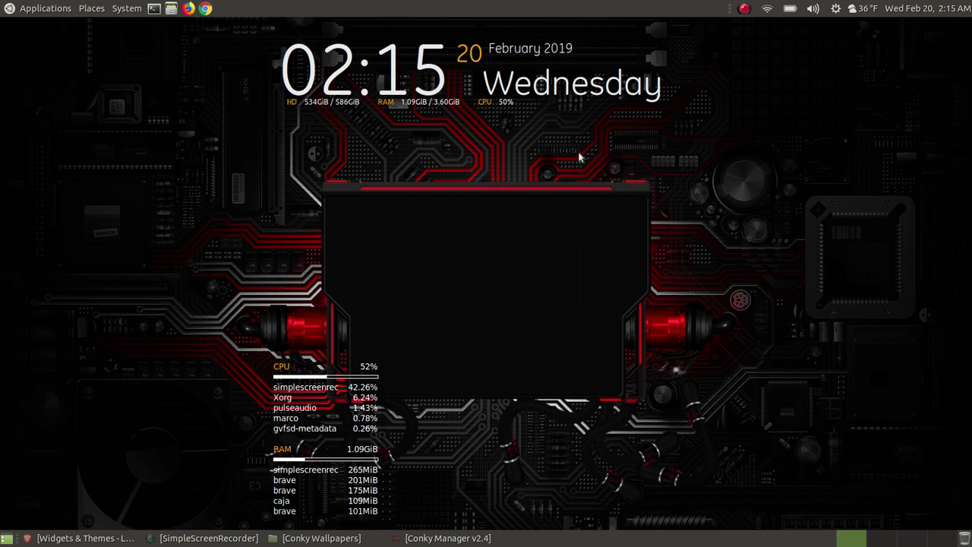
- Apply a horizontal gap of -60 to the Gotham widget, check it on the desktop, and finish editing the widget
click(447, 537)
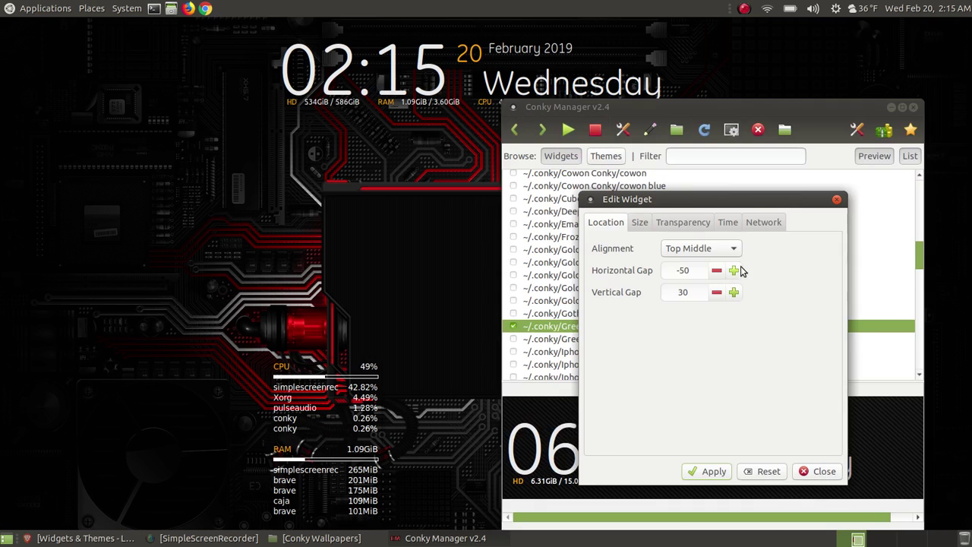
click(717, 271)
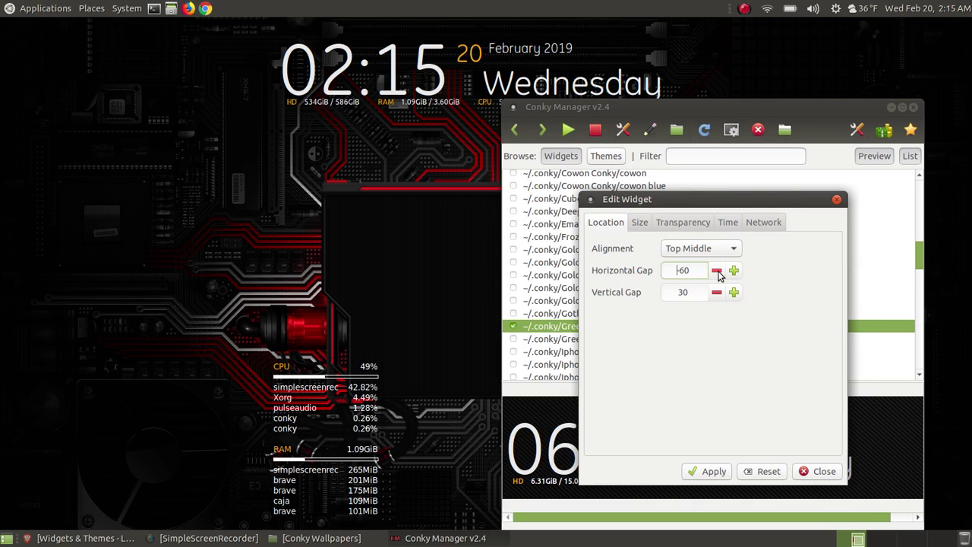
click(699, 472)
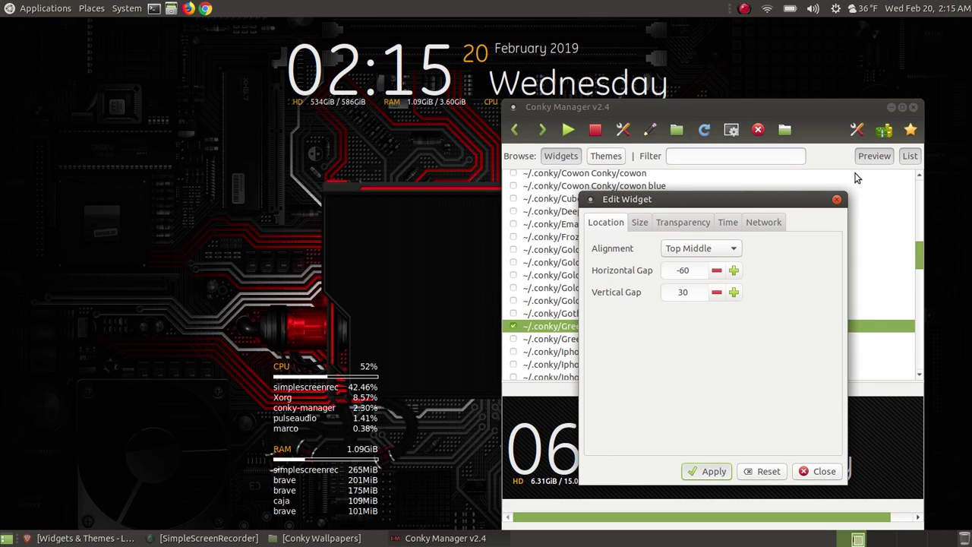
click(891, 108)
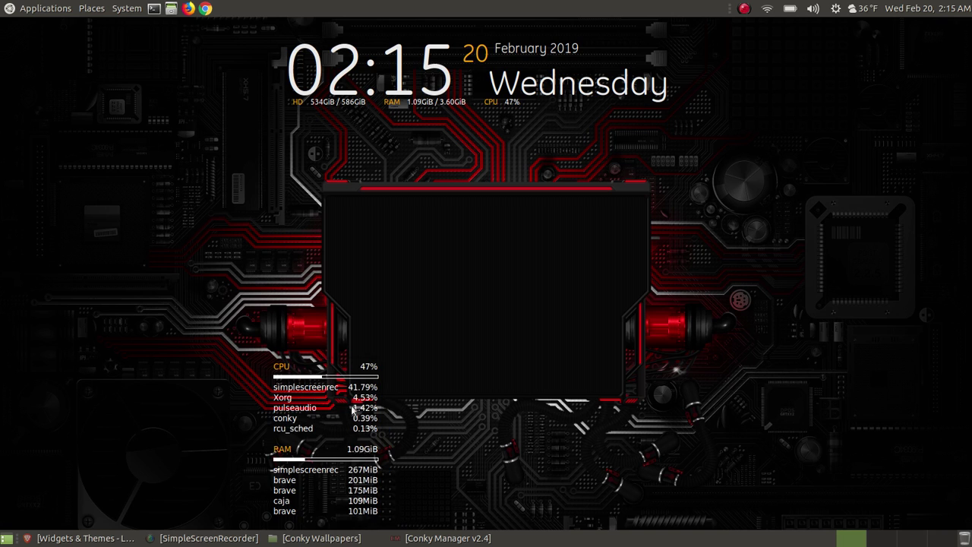
click(429, 537)
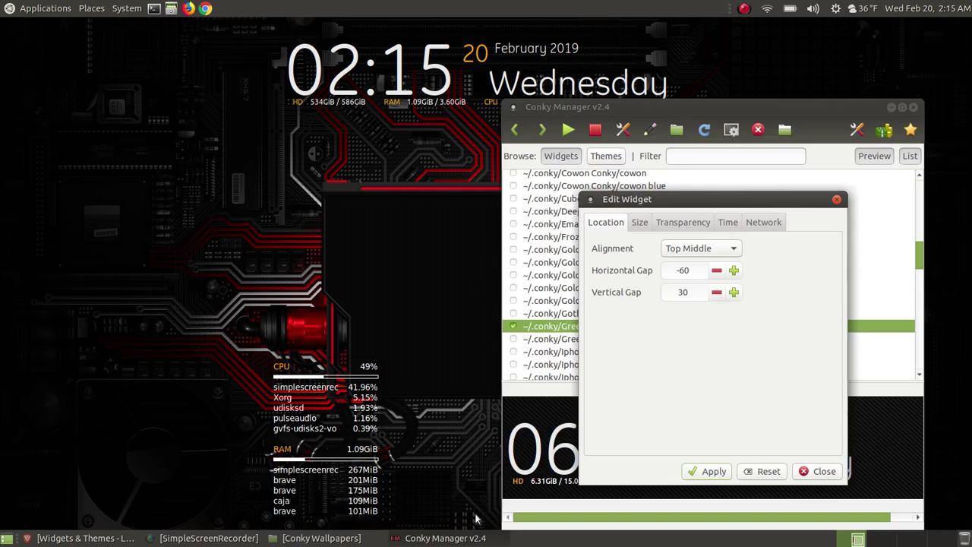
click(819, 473)
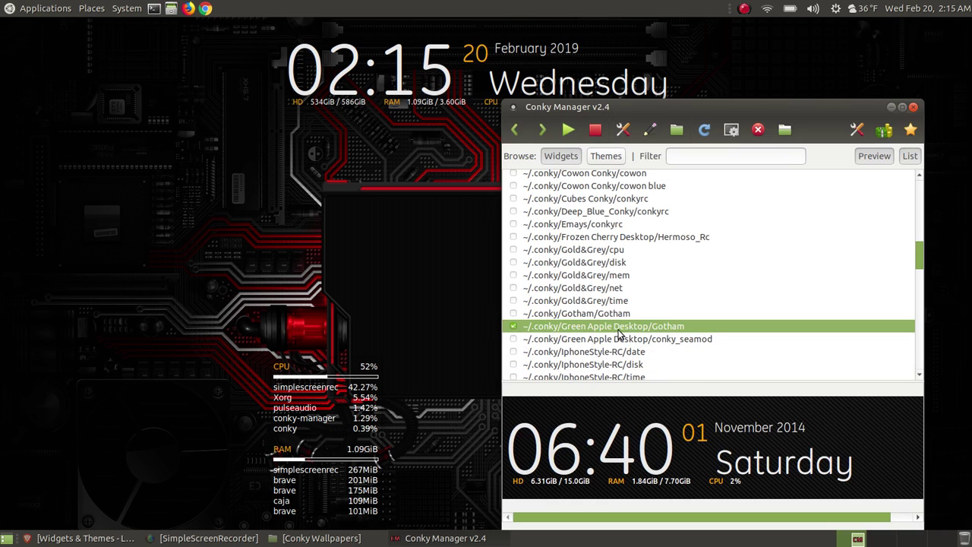
- Open the TeejeeTech Process Panel widget for editing and choose Middle Middle as its alignment
scroll(541, 332, down, 7)
scroll(564, 360, down, 8)
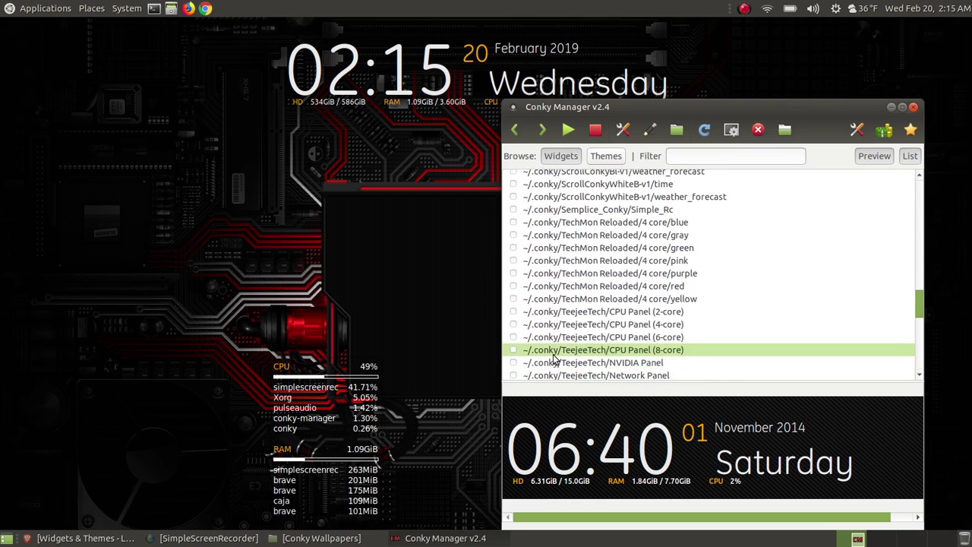
click(603, 240)
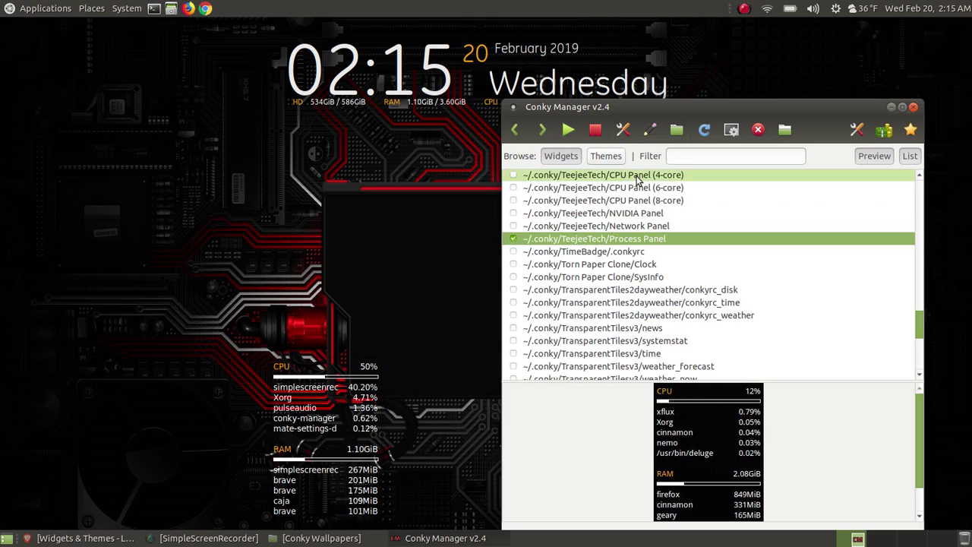
click(622, 130)
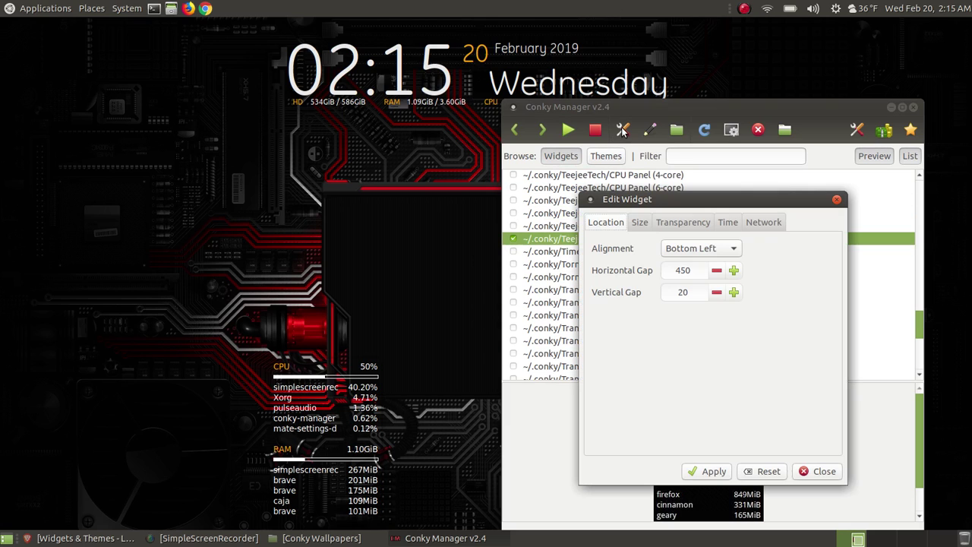
click(732, 253)
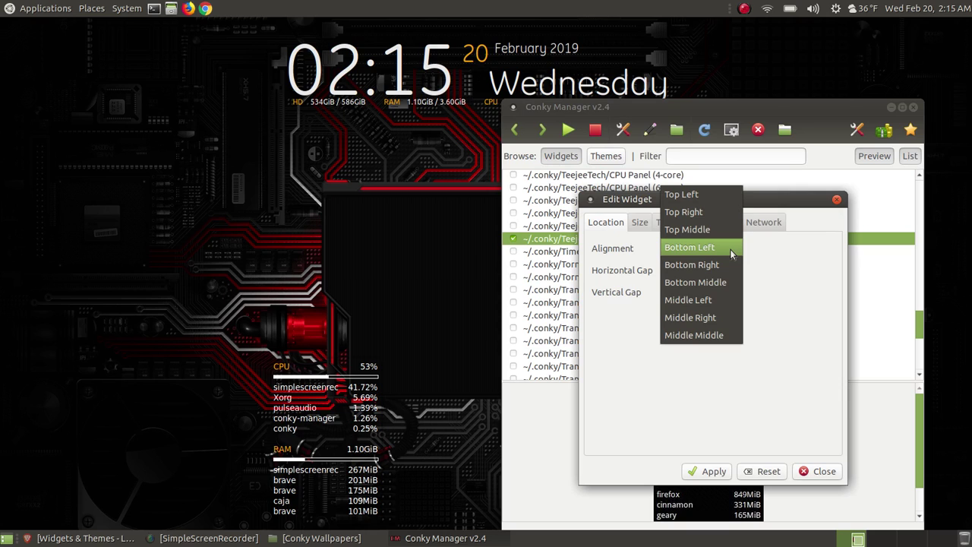
click(712, 336)
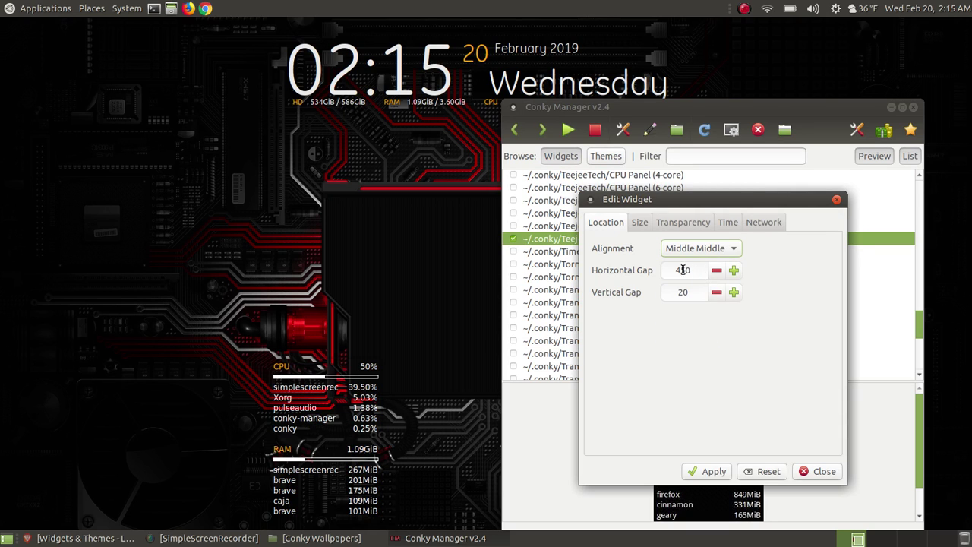
- Apply a horizontal gap of 0 to the Process Panel widget and check its position on the clear desktop
drag(691, 271, 658, 265)
text(0)
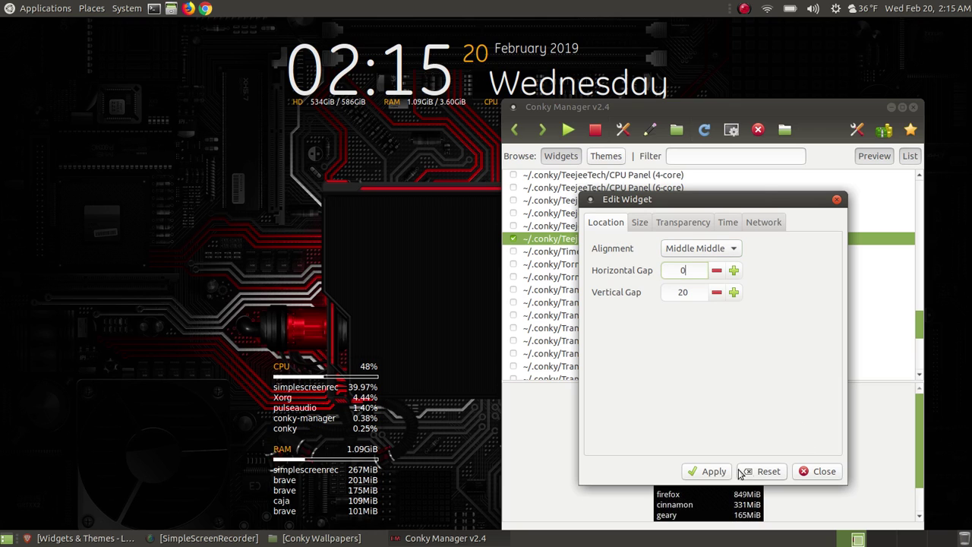
click(712, 471)
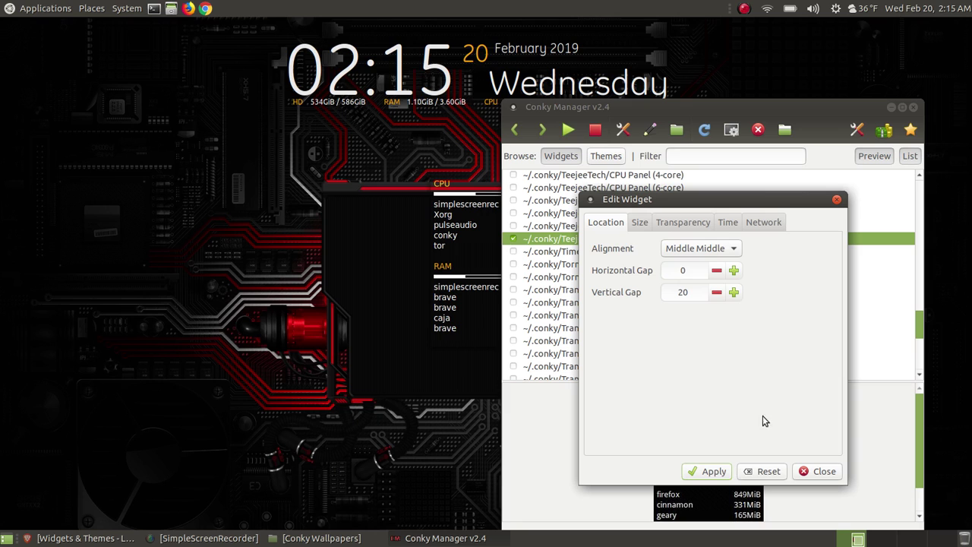
click(891, 108)
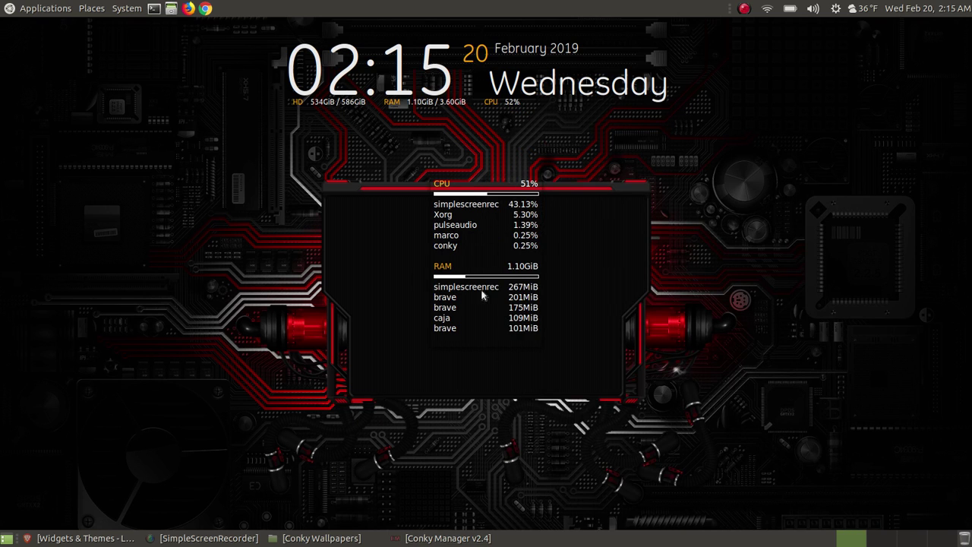
click(439, 540)
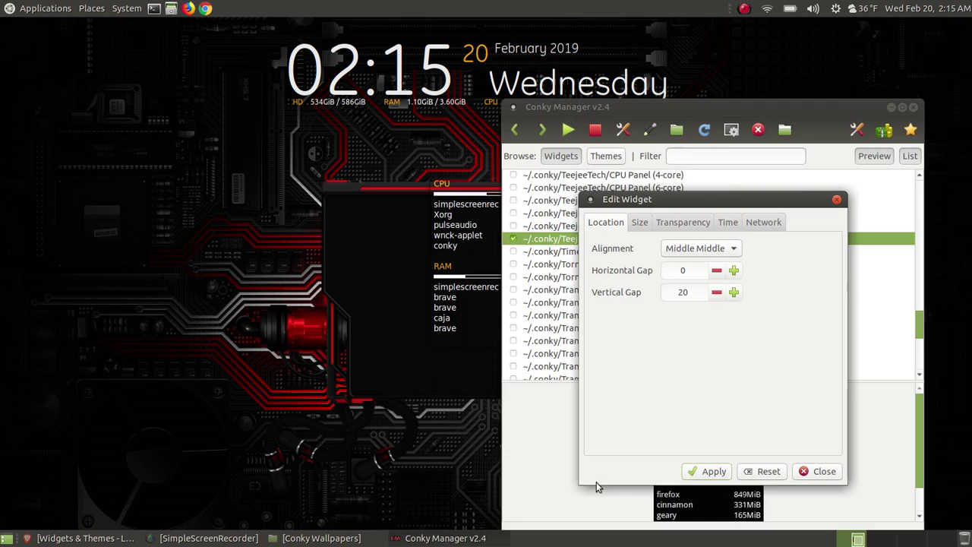
- Apply a vertical gap of 0 and another of -30 to the Process Panel widget, and check its position on the clear desktop
click(716, 292)
click(697, 472)
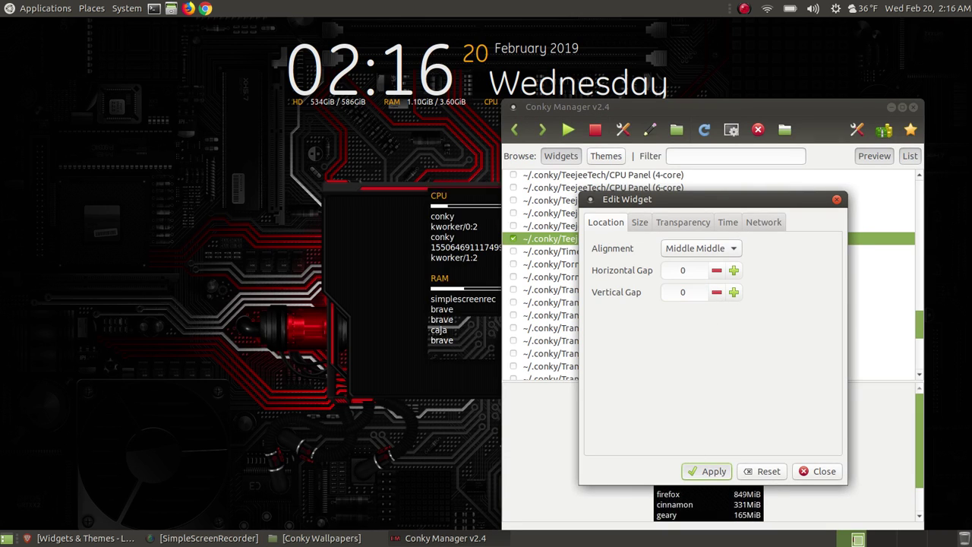
click(716, 292)
click(716, 293)
click(716, 292)
click(699, 471)
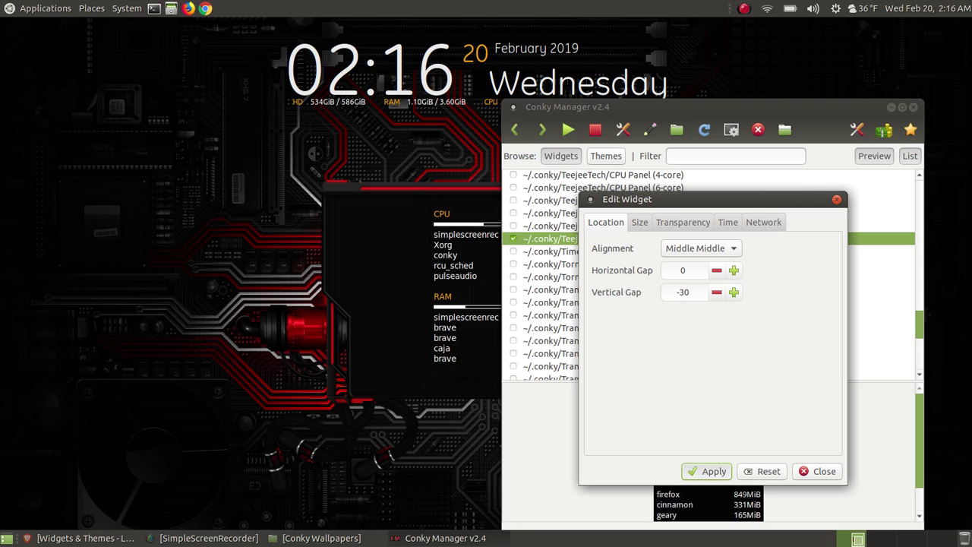
click(891, 108)
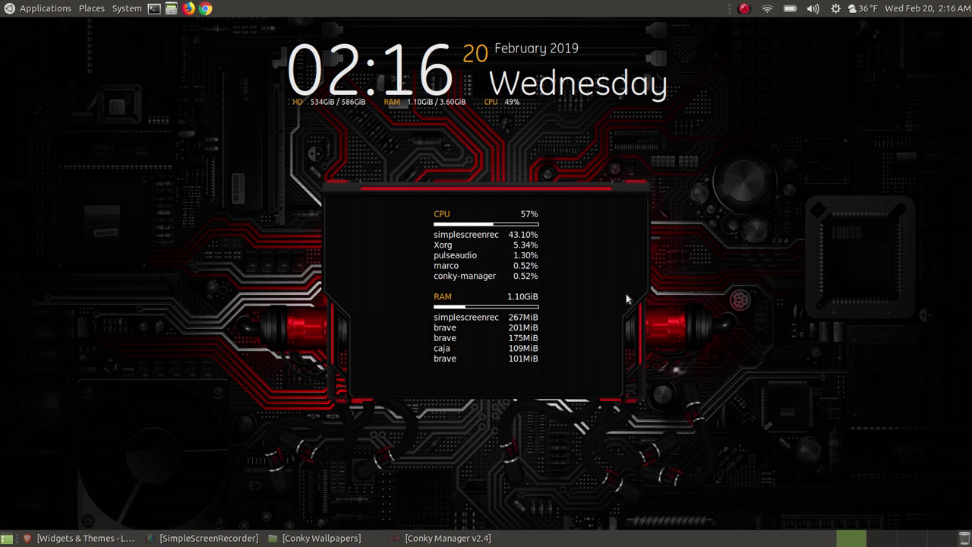
click(464, 543)
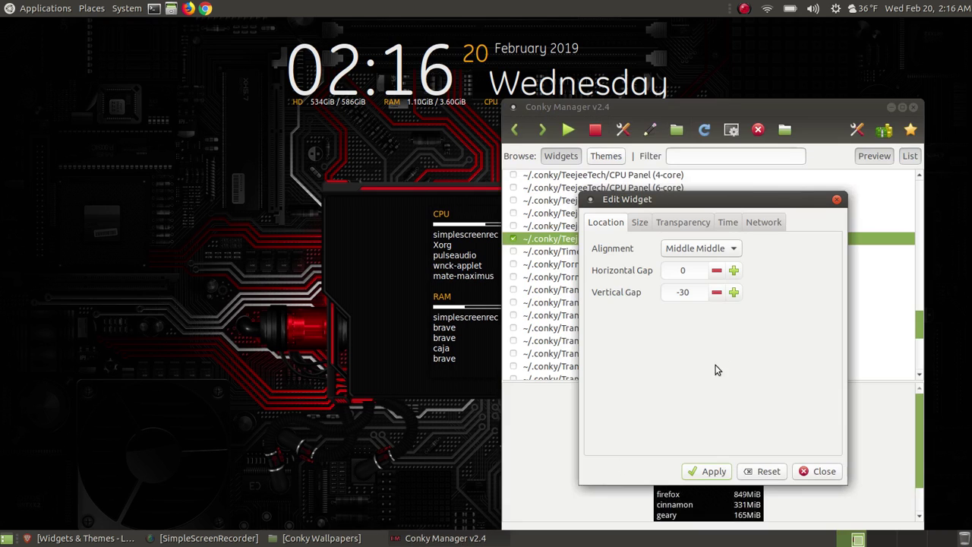
- Apply a vertical gap of -40 to the Process Panel widget and check its position on the clear desktop
click(716, 292)
click(700, 472)
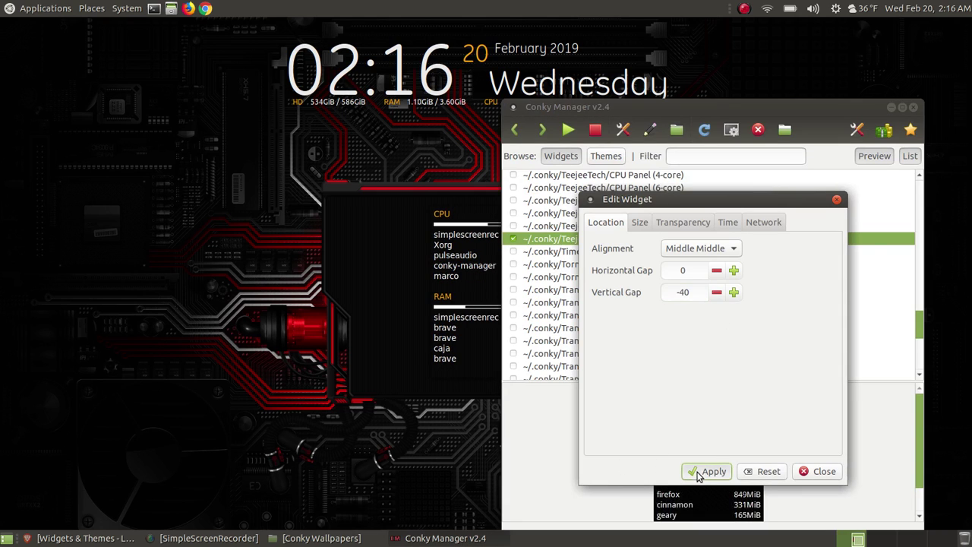
click(892, 108)
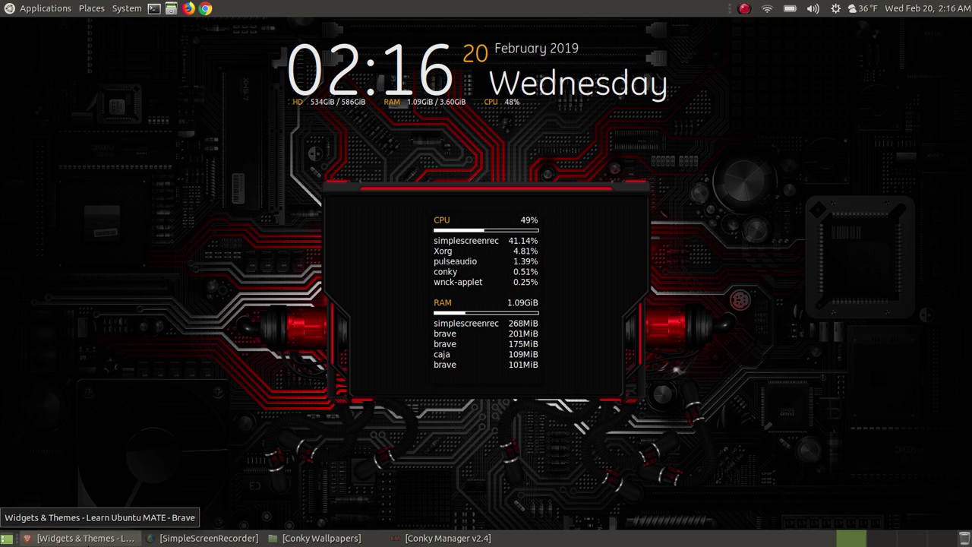
- Switch to Brave, review the Widgets & Themes page's Conky widget examples and wallpaper and font downloads, and return to the desktop
click(95, 537)
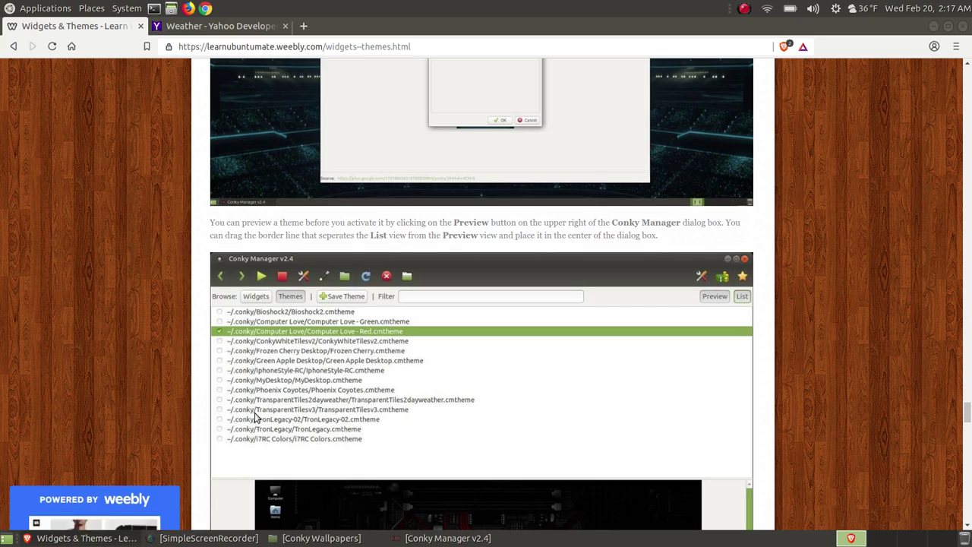
drag(967, 416, 967, 490)
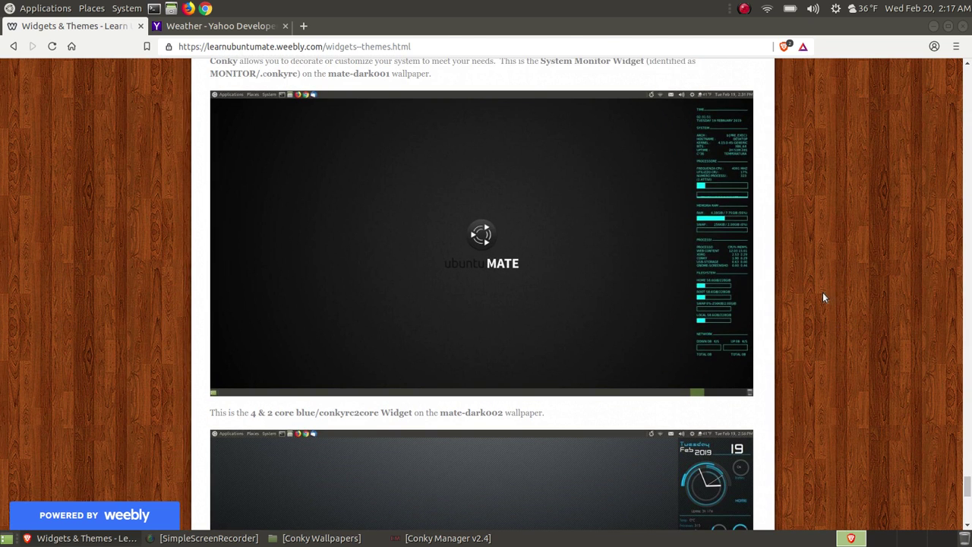
scroll(822, 296, up, 1)
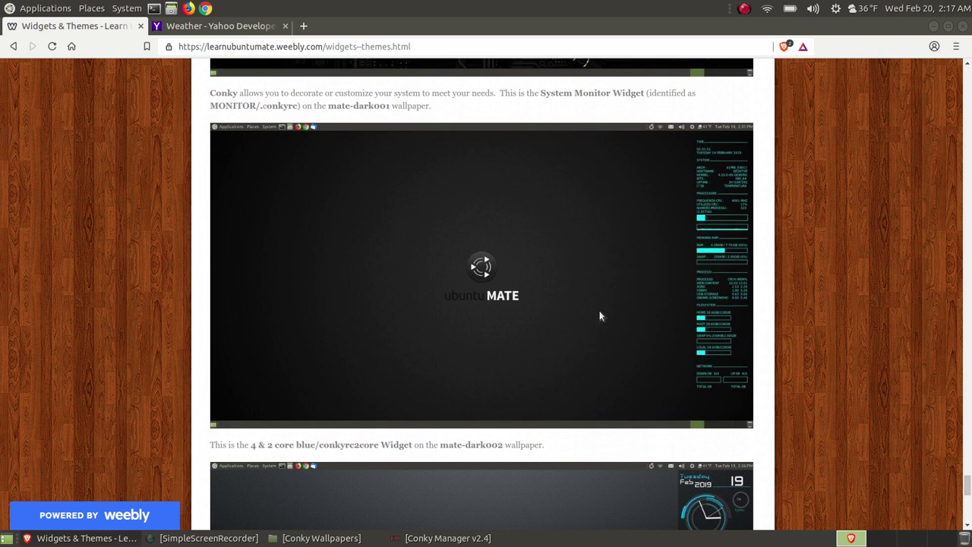
scroll(807, 315, down, 2)
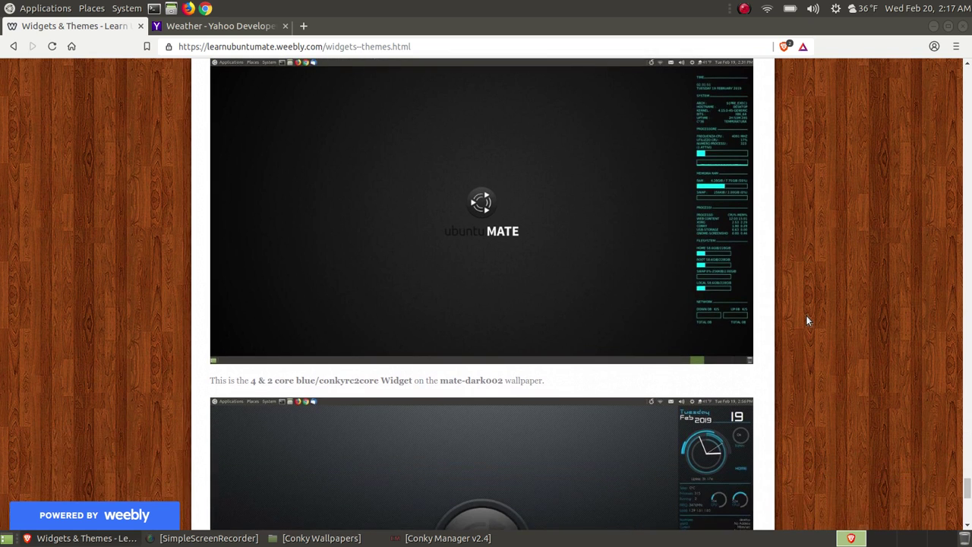
scroll(802, 317, up, 2)
scroll(790, 334, down, 1)
scroll(808, 300, down, 10)
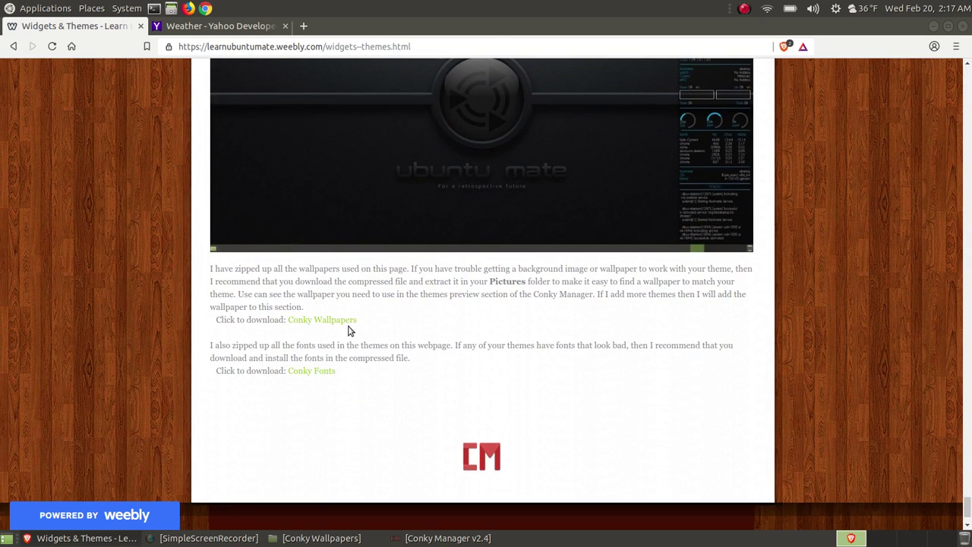
scroll(828, 282, up, 5)
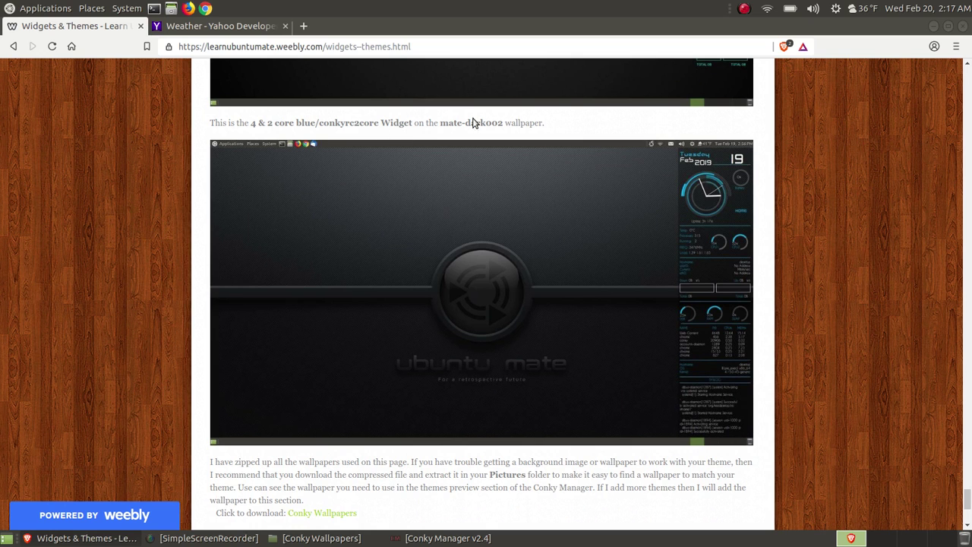
scroll(831, 287, up, 10)
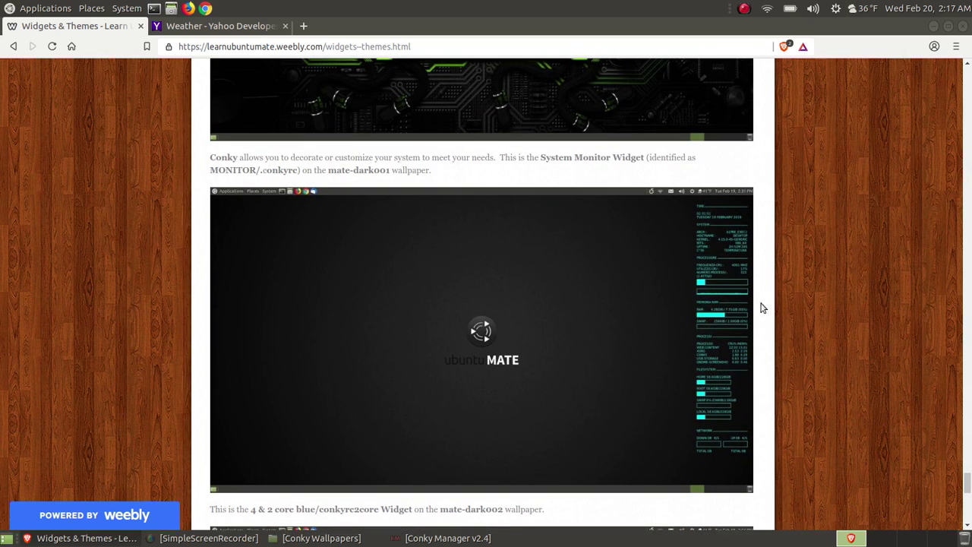
scroll(841, 290, up, 7)
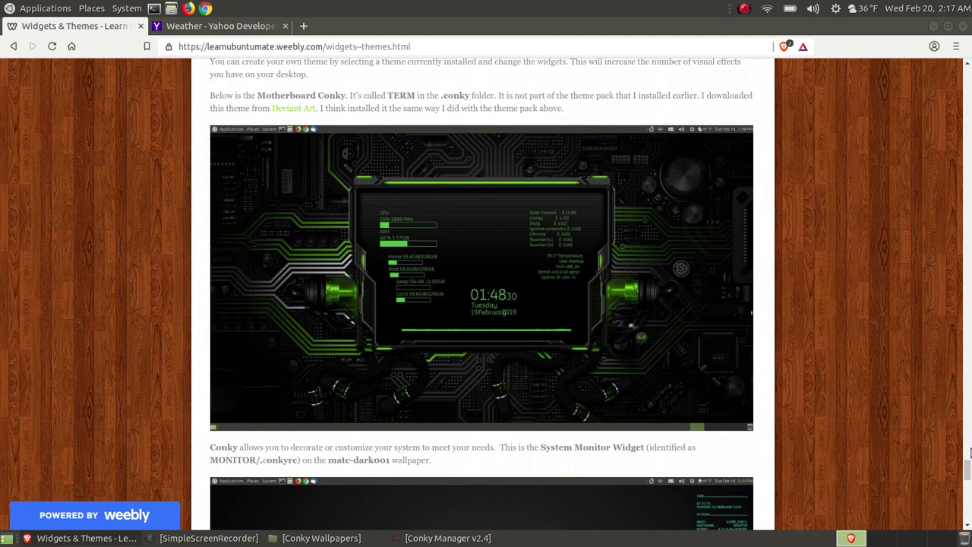
drag(970, 452, 969, 475)
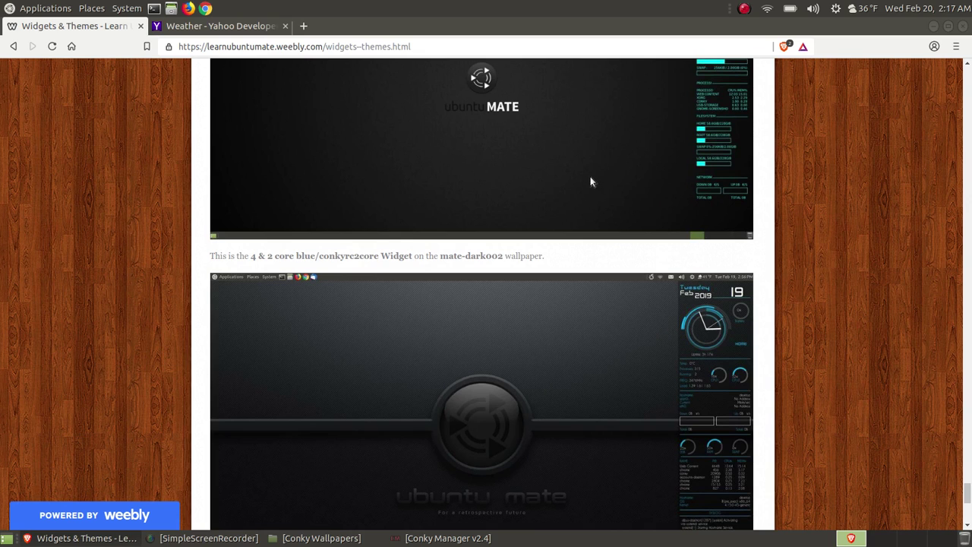
click(934, 26)
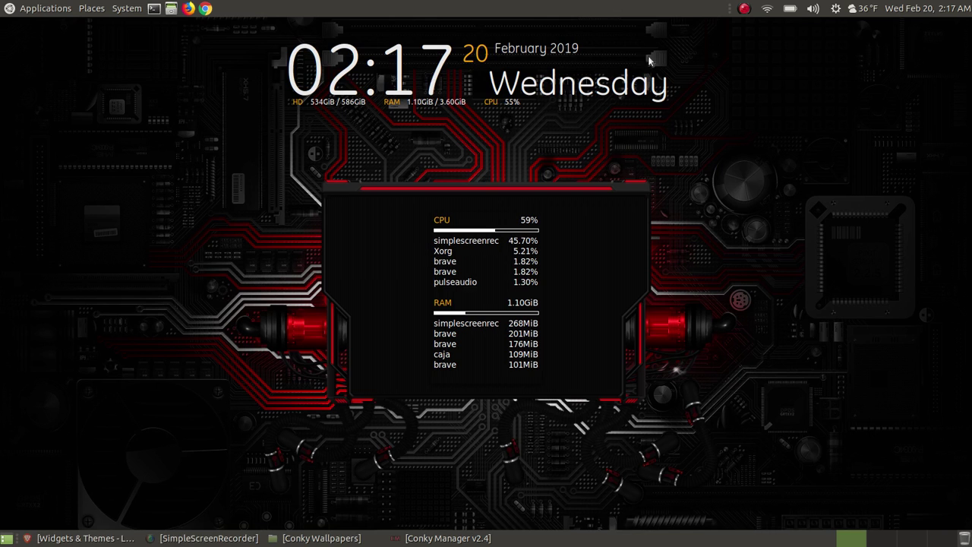